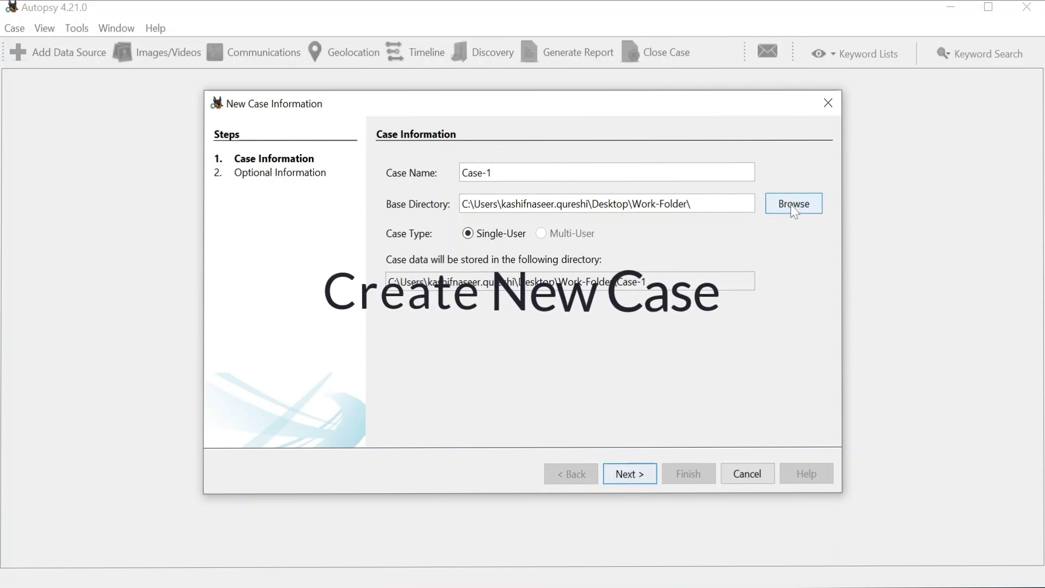
# Create a folder named Work-Forensics on the C: drive and choose it as the case's base directory
pyautogui.click(512, 161)
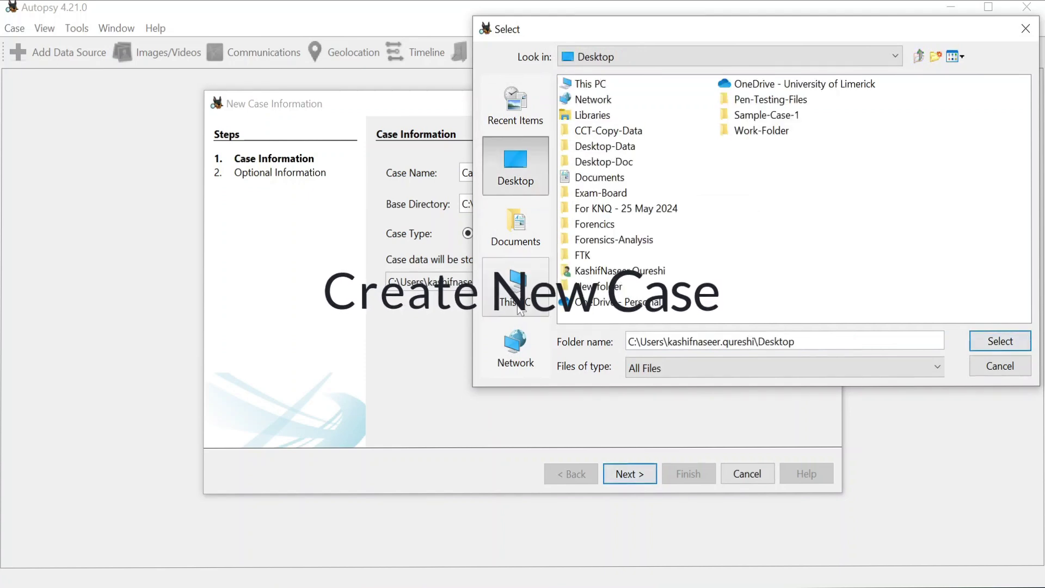
pyautogui.click(614, 194)
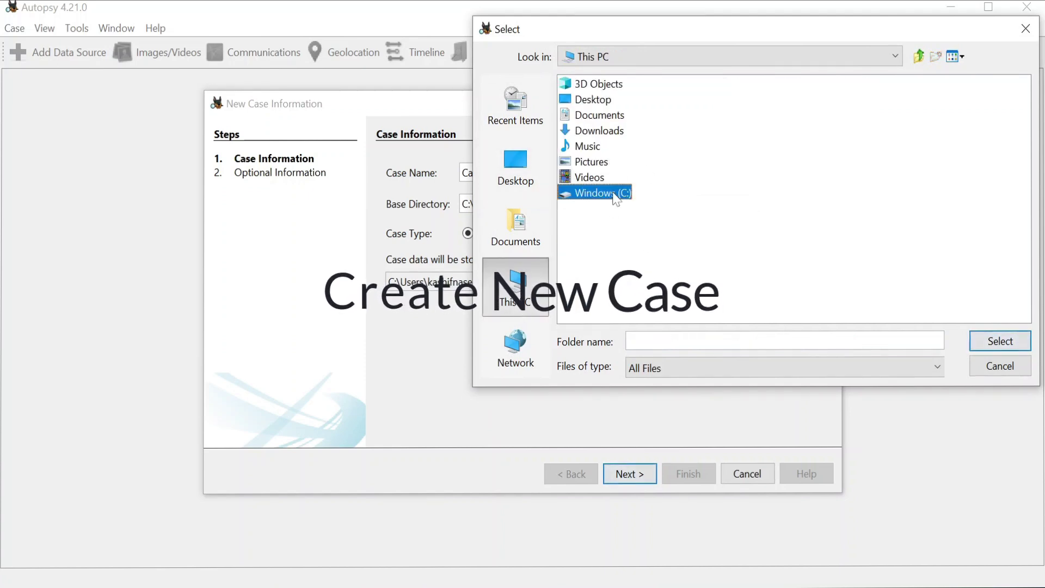
pyautogui.doubleClick(614, 194)
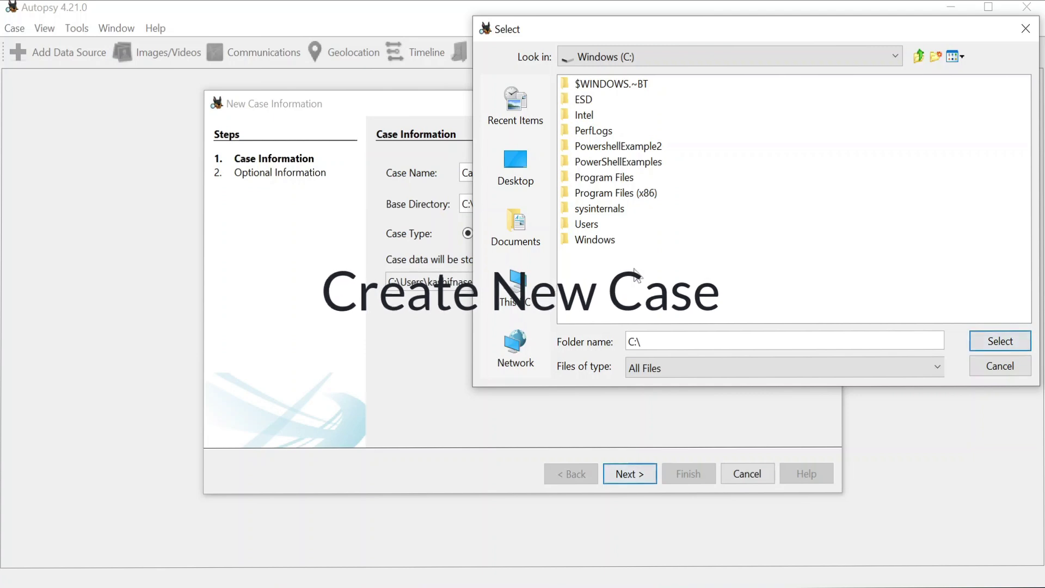
pyautogui.click(935, 56)
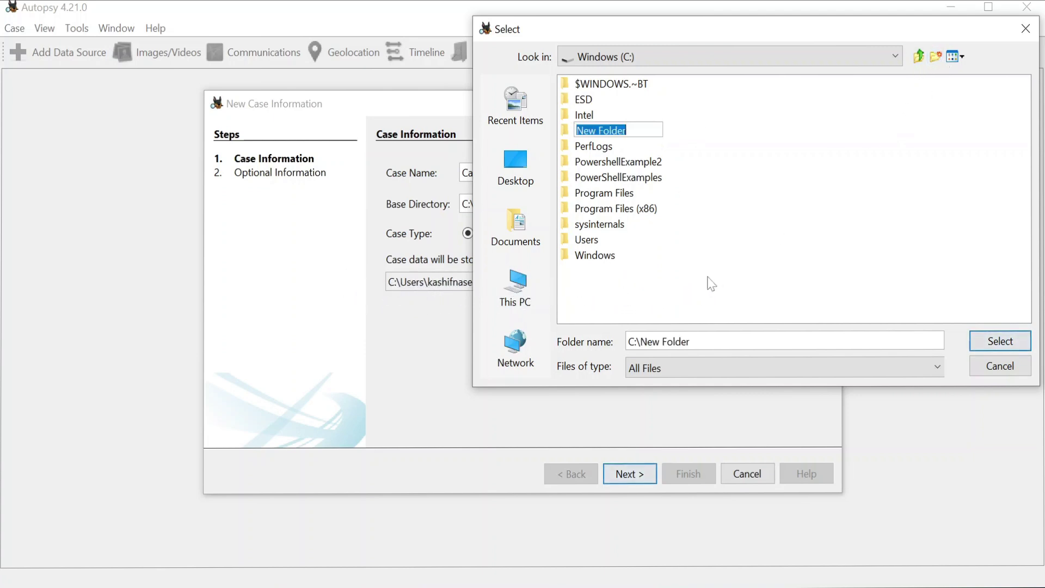
pyautogui.write('Work-Forensics')
pyautogui.press('Return')
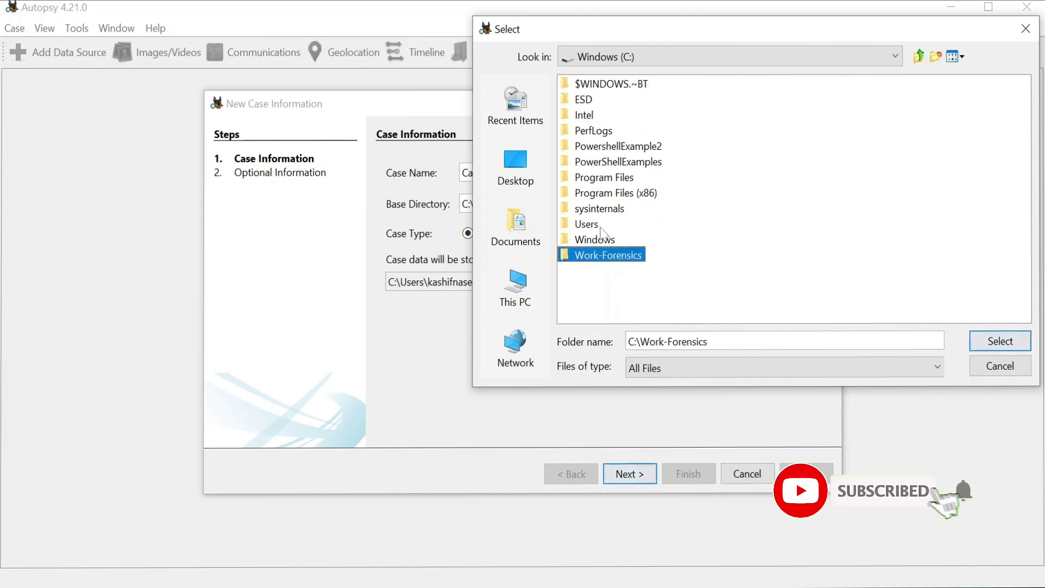
pyautogui.press('Return')
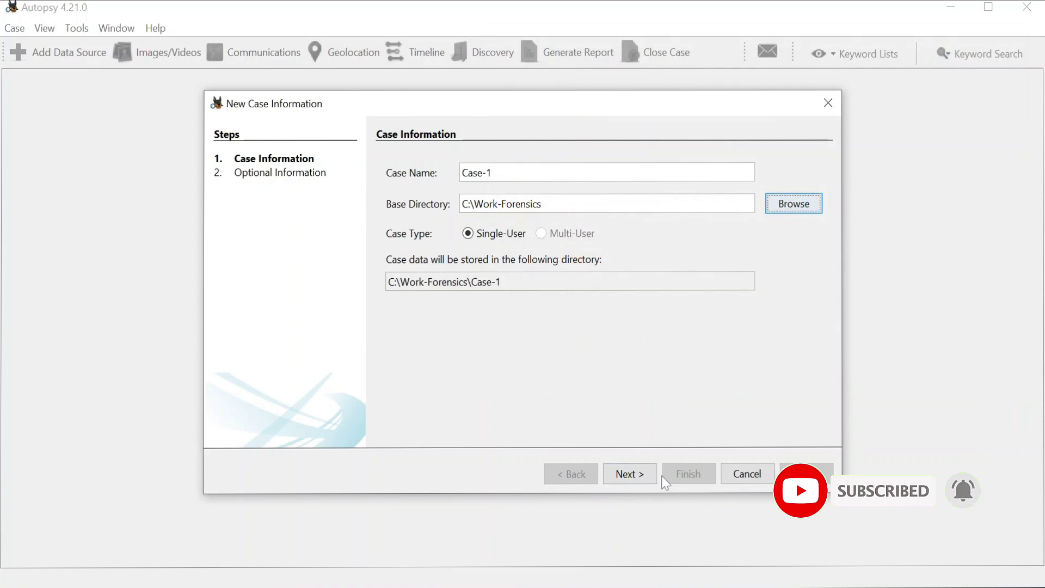
# Enter Case-1 as the case number in the optional information and finish creating the case
pyautogui.click(626, 473)
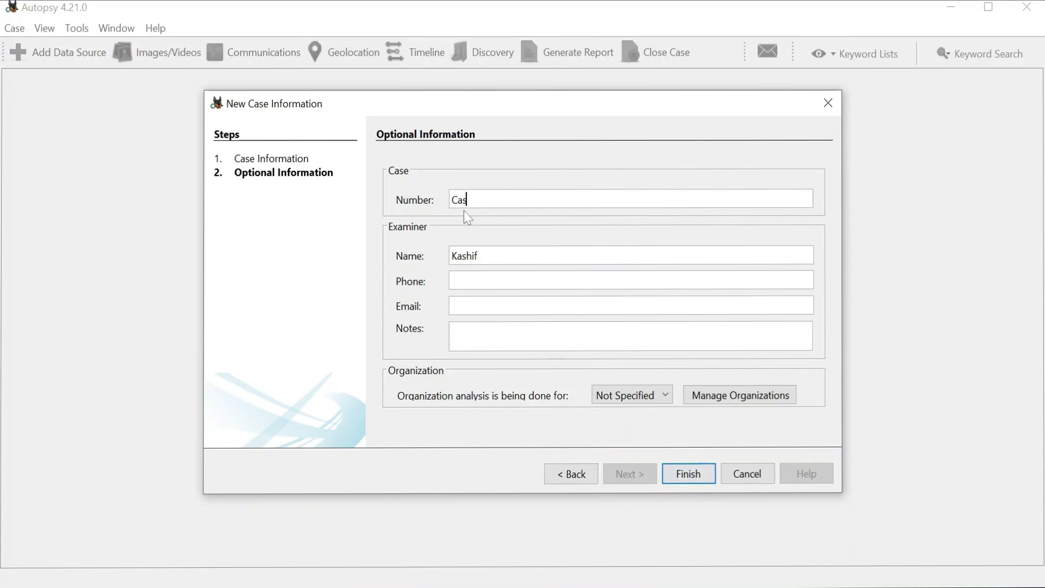
pyautogui.write('Case-1')
pyautogui.press('Return')
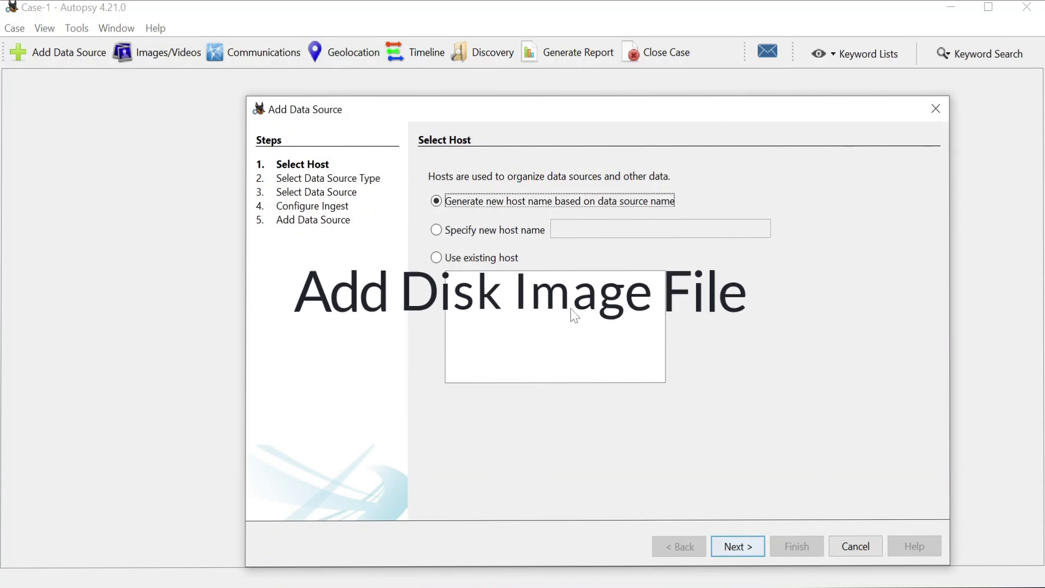
# Add Multiple-cases.E01 from the Desktop's Forensics-Analysis folder as a Disk Image data source, with the host name generated from the data source name
pyautogui.click(736, 551)
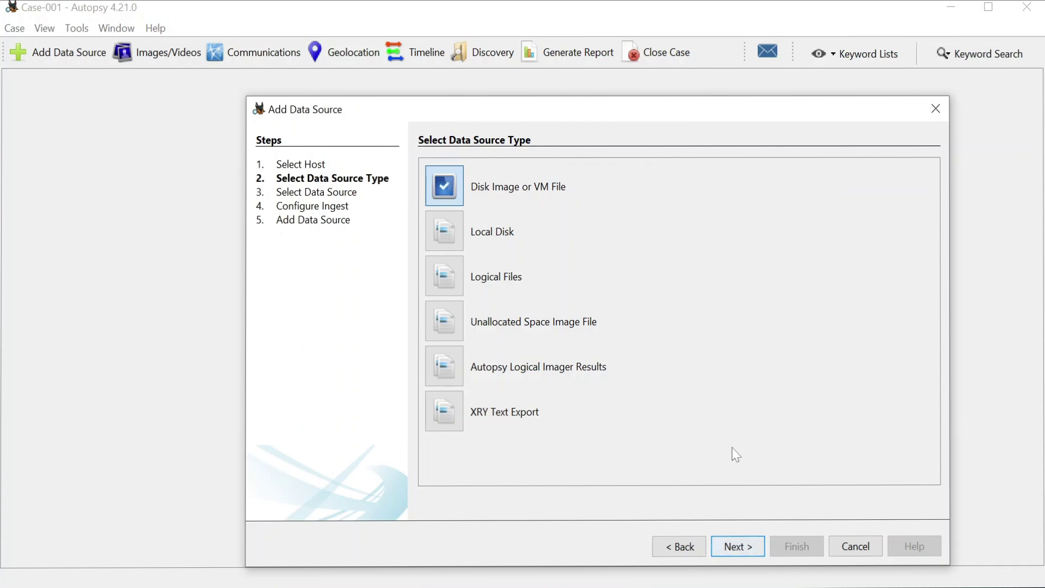
pyautogui.click(761, 541)
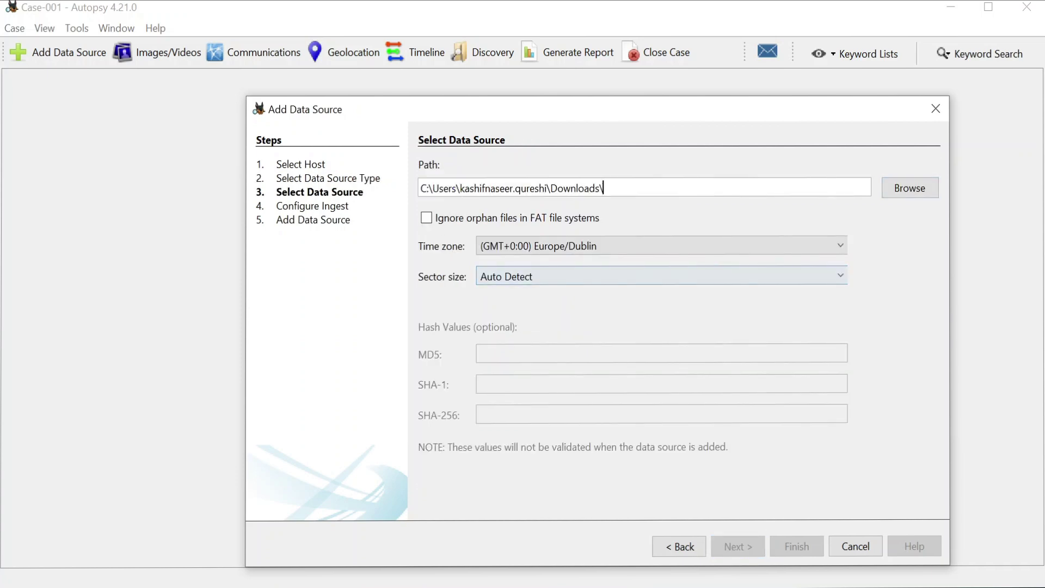
pyautogui.click(894, 193)
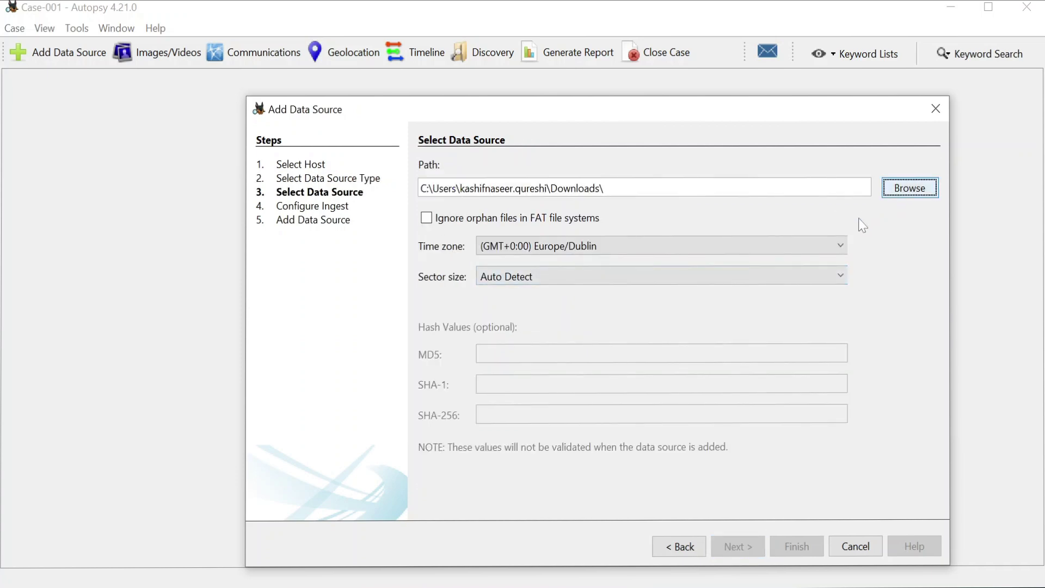
pyautogui.click(463, 302)
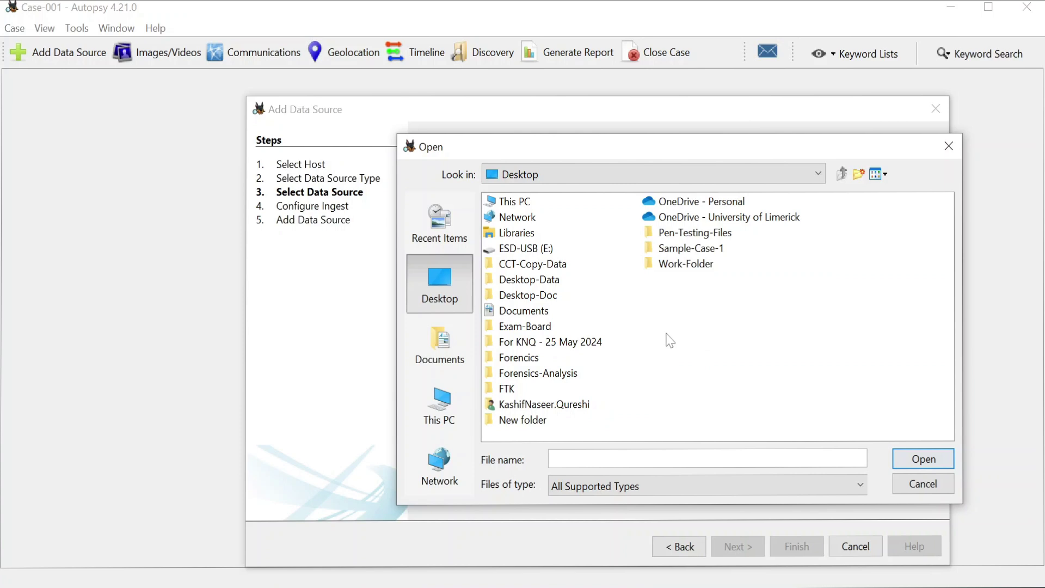
pyautogui.doubleClick(560, 373)
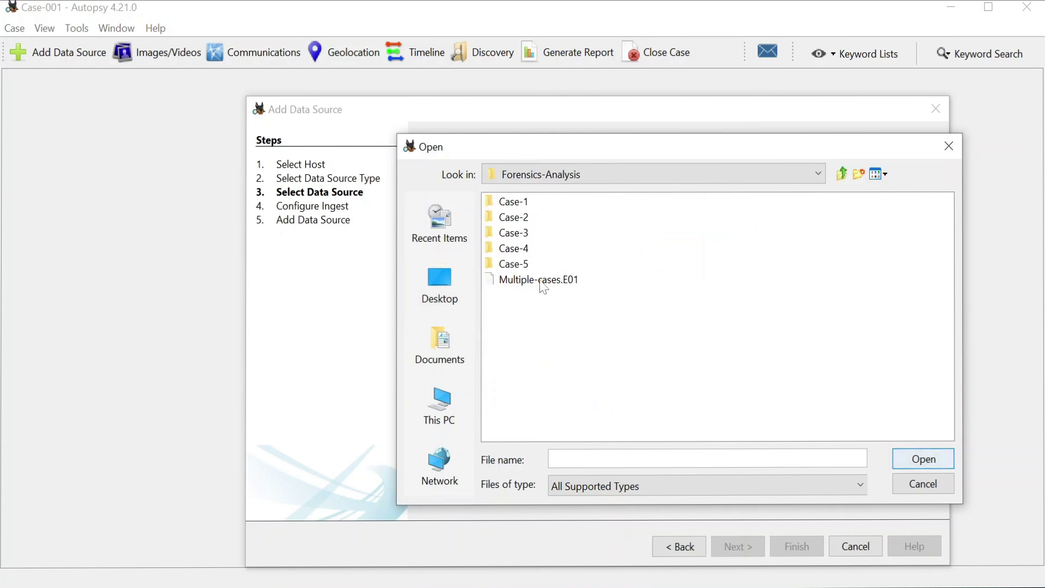
pyautogui.click(543, 280)
pyautogui.click(905, 459)
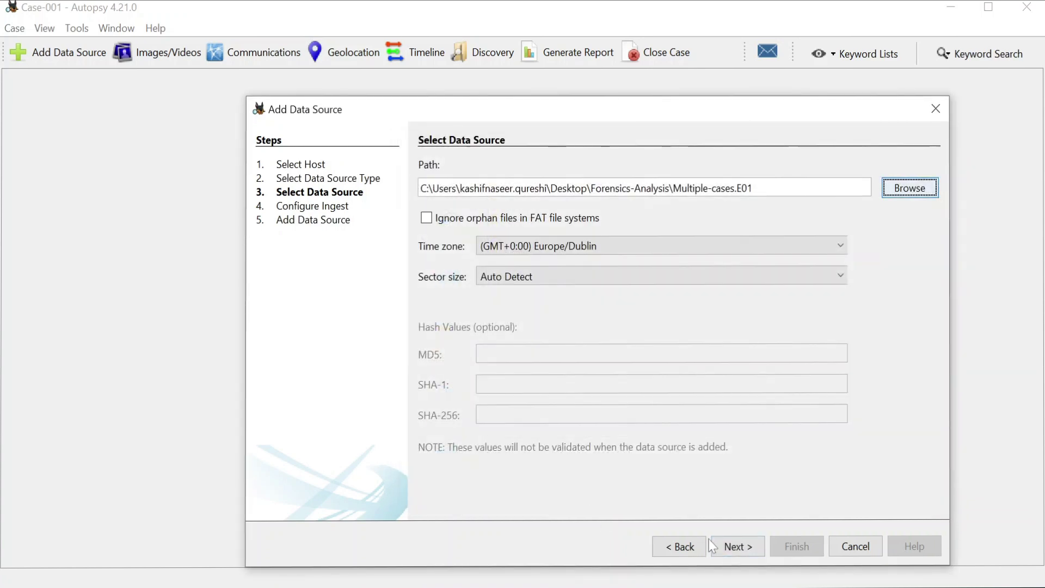
pyautogui.click(749, 546)
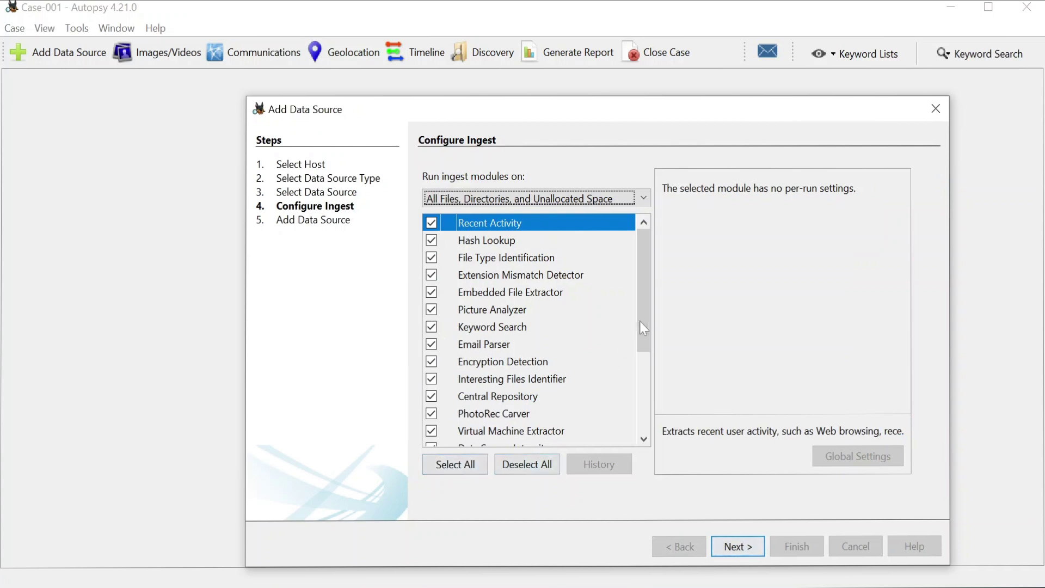
# Check the Keyword Search module's ingest settings, select all ingest modules, and start processing the data source
pyautogui.moveTo(640, 321); pyautogui.dragTo(665, 296)
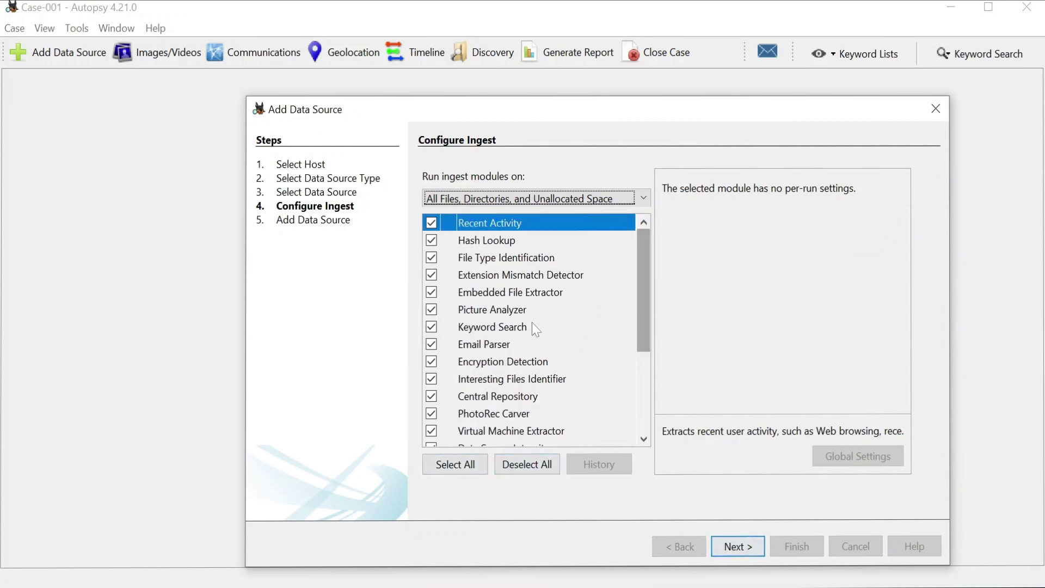
pyautogui.click(469, 327)
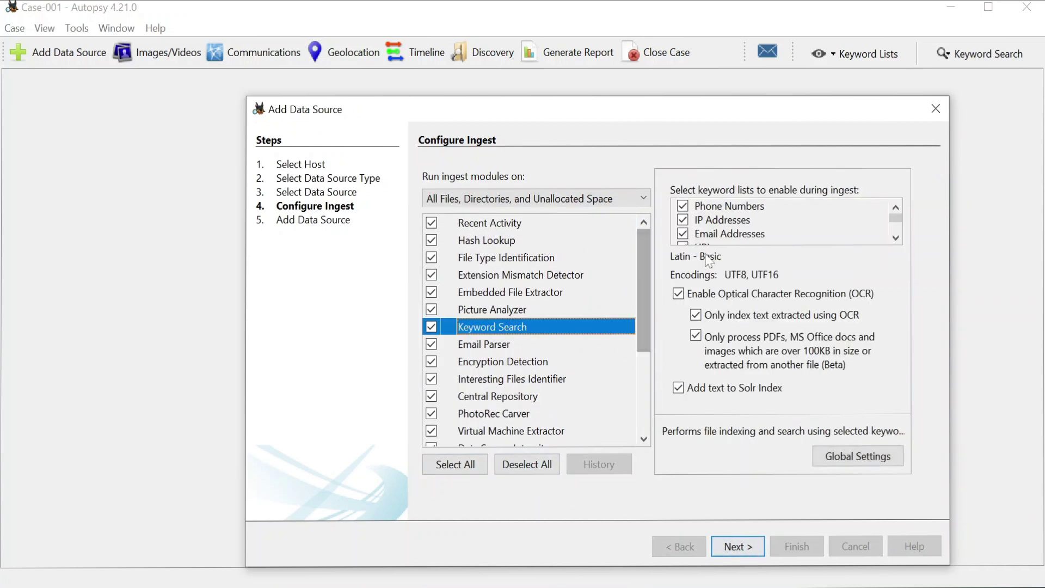
pyautogui.click(465, 464)
pyautogui.click(745, 536)
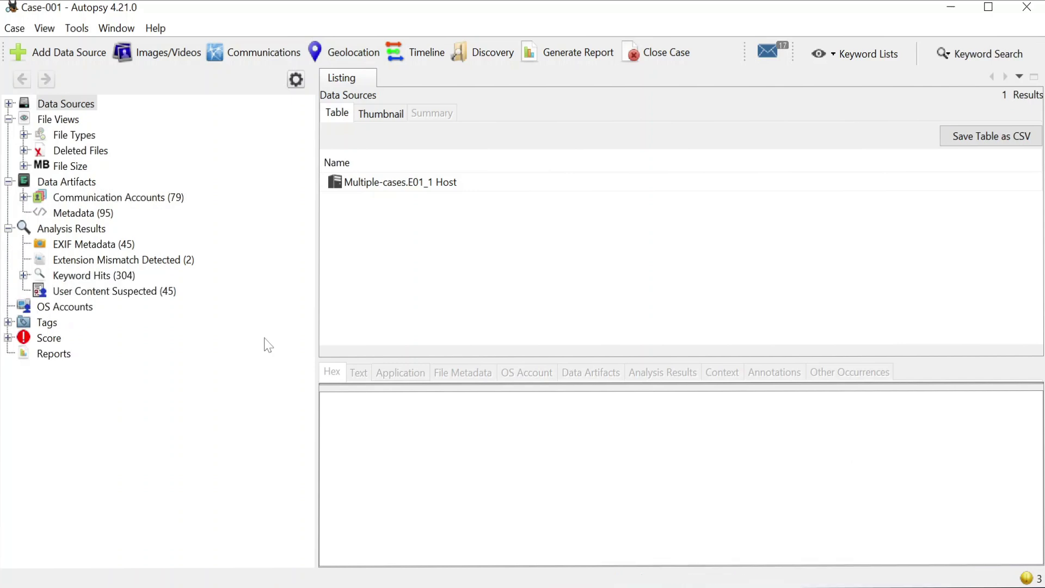
# Expand the file types by extension and look through the Images, Videos, Audio, Archives and Databases listings
pyautogui.click(24, 134)
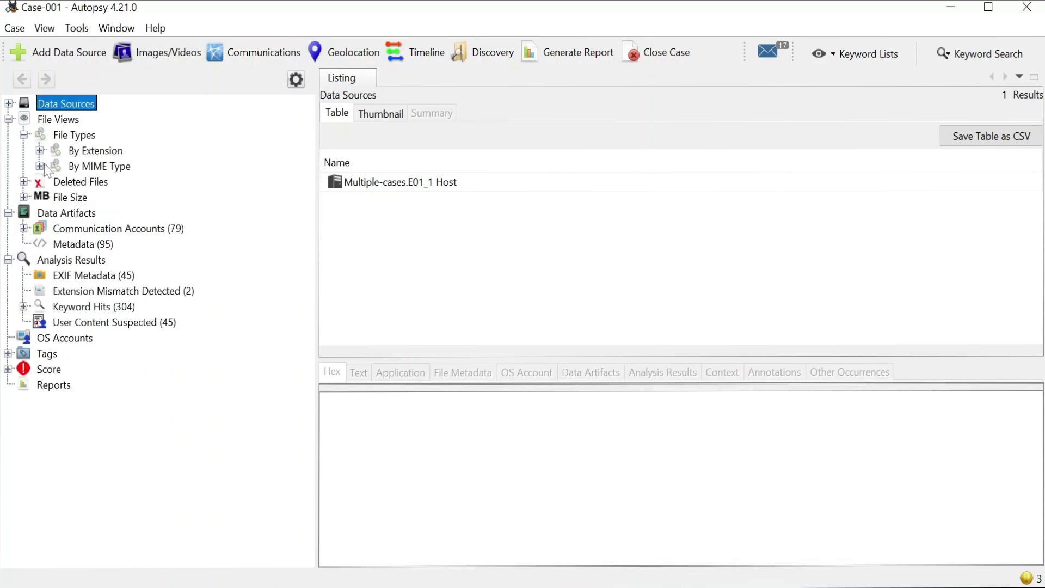
pyautogui.click(39, 150)
pyautogui.click(112, 165)
pyautogui.press('Down')
pyautogui.press('Down')
pyautogui.press('Down')
pyautogui.press('Down')
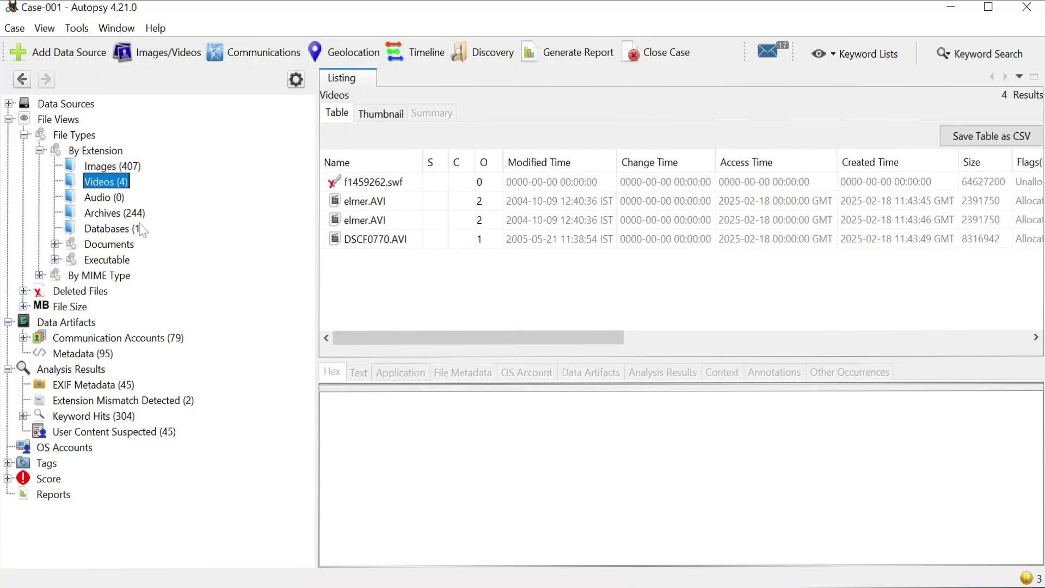
# Expand the Documents category and look through its HTML, Office, PDF, Plain Text and Rich Text listings
pyautogui.click(55, 244)
pyautogui.press('Down')
pyautogui.press('Down')
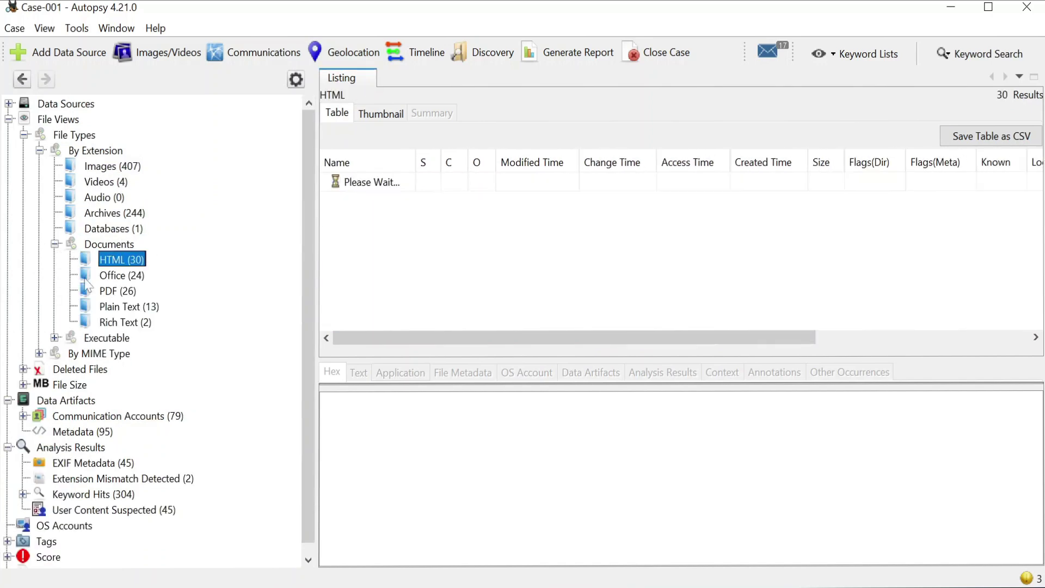
pyautogui.press('Down')
pyautogui.press('Down')
pyautogui.press('Down')
pyautogui.press('Down')
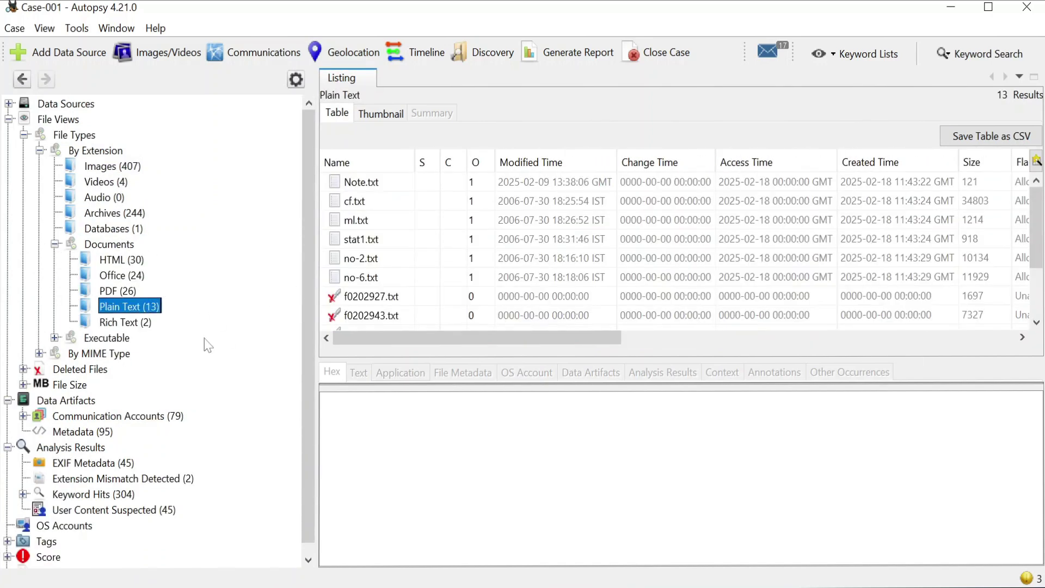
# Expand Deleted Files and view the File System and All listings of deleted items
pyautogui.click(23, 368)
pyautogui.click(103, 384)
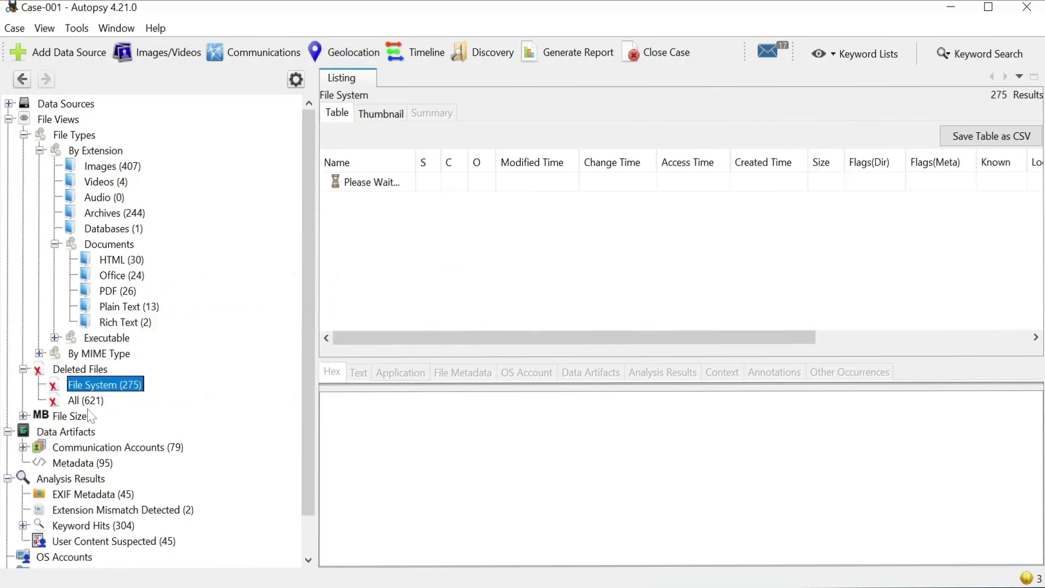
pyautogui.press('Down')
# Revisit the Images and Office file listings and return to the By Extension overview
pyautogui.click(103, 169)
pyautogui.click(122, 275)
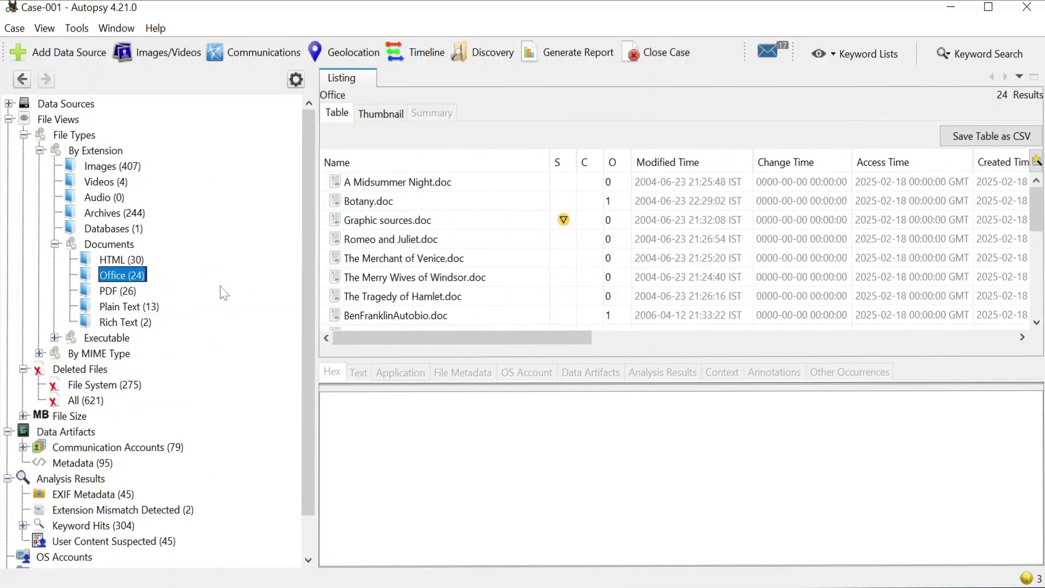
pyautogui.click(77, 170)
pyautogui.click(89, 151)
# Run an exact-match keyword search for "investigation" with the search results saved
pyautogui.click(978, 55)
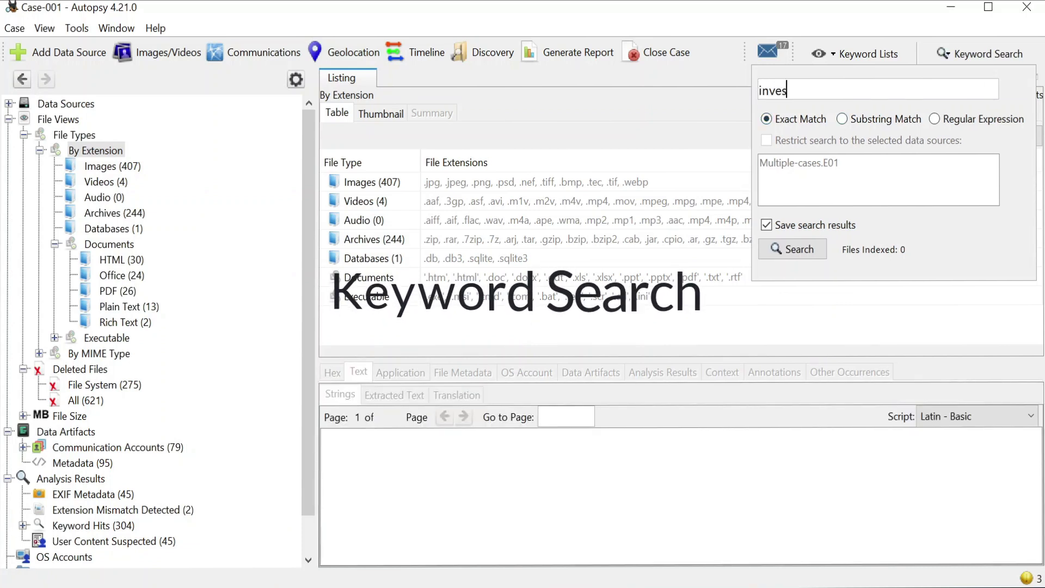
pyautogui.write('gation')
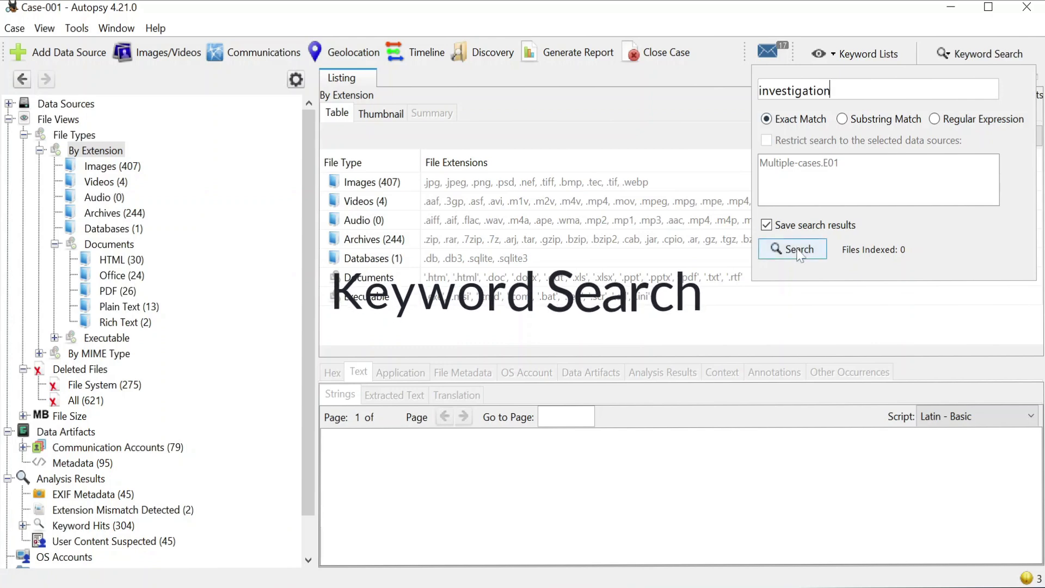
pyautogui.click(798, 251)
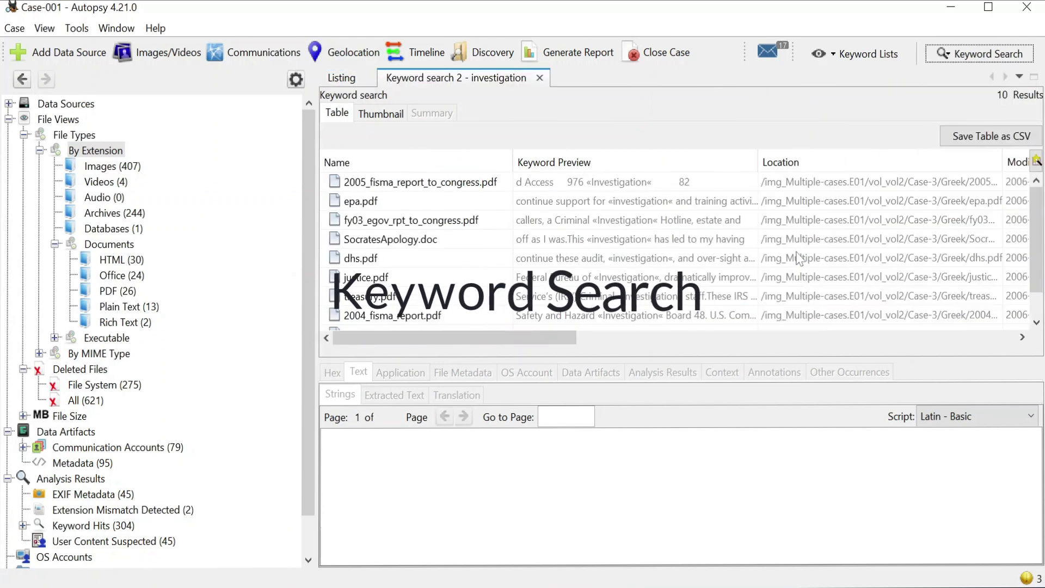
# Inspect the search hits 2005_fisma_report_to_congress.pdf, epa.pdf, fy03_egov_rpt_to_congress.pdf and SocratesApology.doc in the content viewer
pyautogui.click(469, 185)
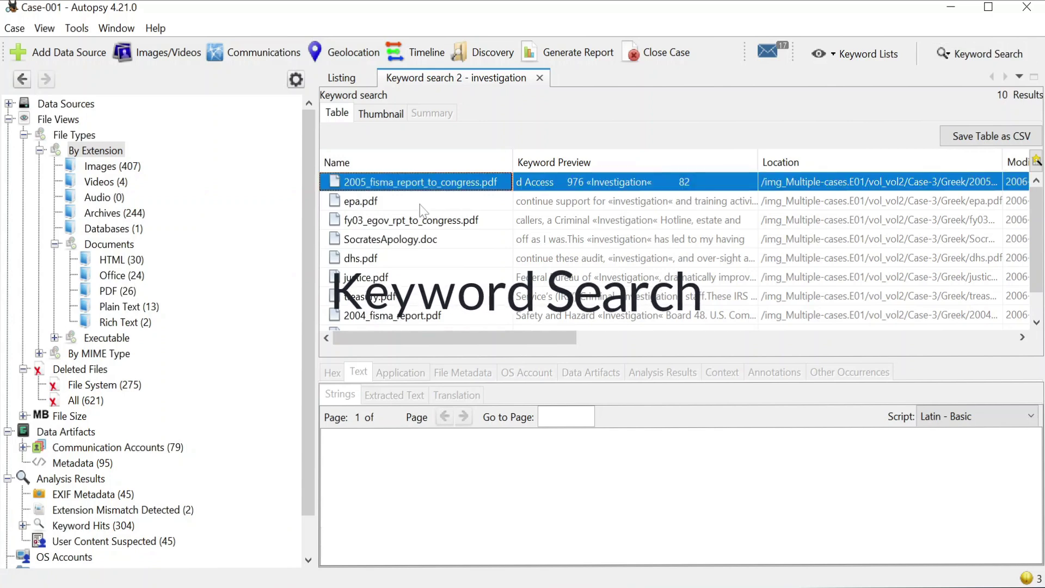
pyautogui.click(361, 203)
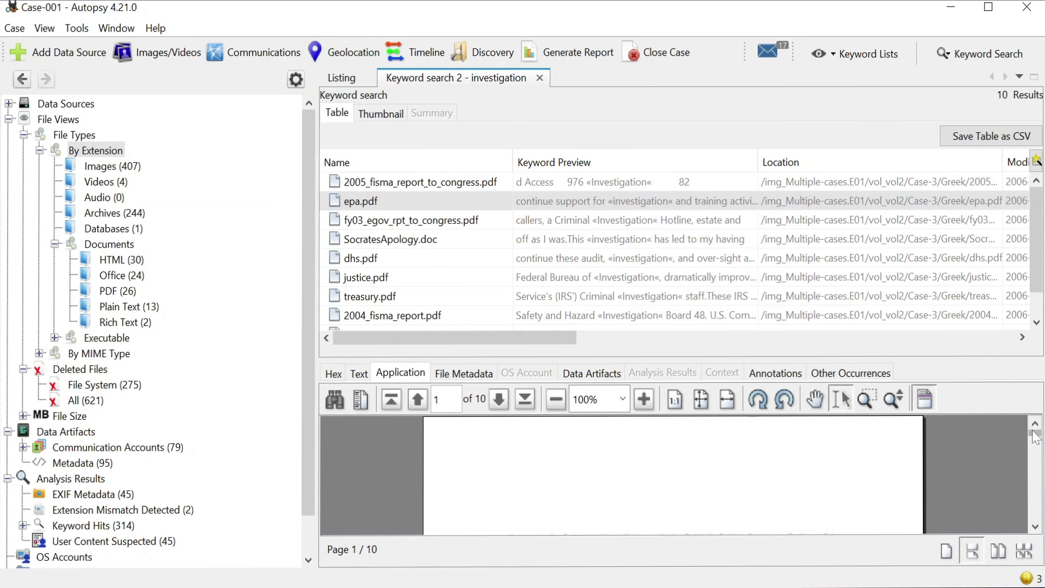
pyautogui.moveTo(1035, 438)
pyautogui.mouseDown()
pyautogui.moveTo(1036, 454)
pyautogui.moveTo(1037, 424)
pyautogui.mouseUp()
pyautogui.click(460, 221)
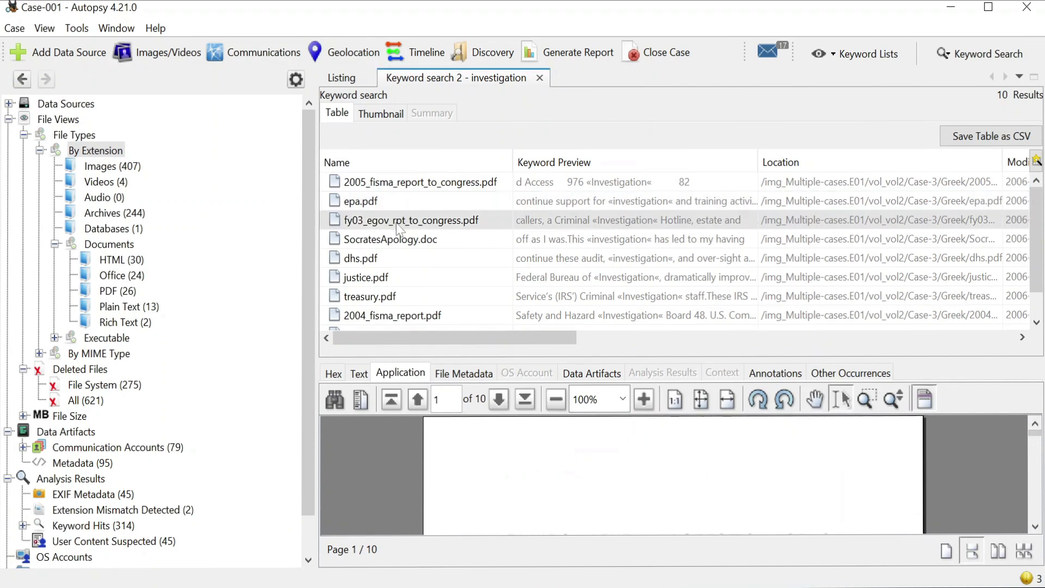
pyautogui.click(391, 240)
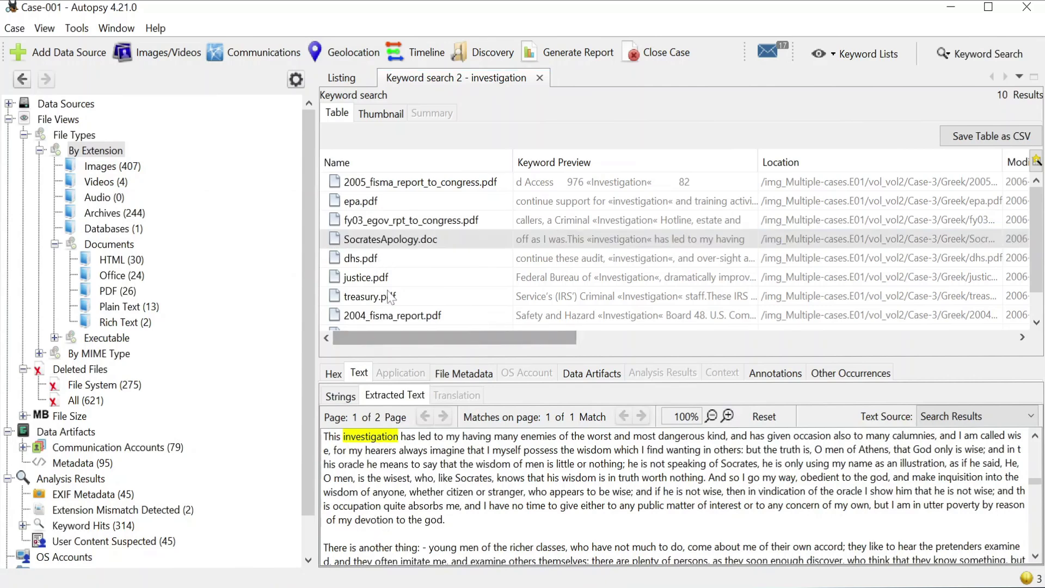
# Inspect the search hits dhs.pdf, justice.pdf, treasury.pdf, 2004_fisma_report.pdf and e-gov_benefits_report_2006.pdf in the content viewer
pyautogui.click(376, 260)
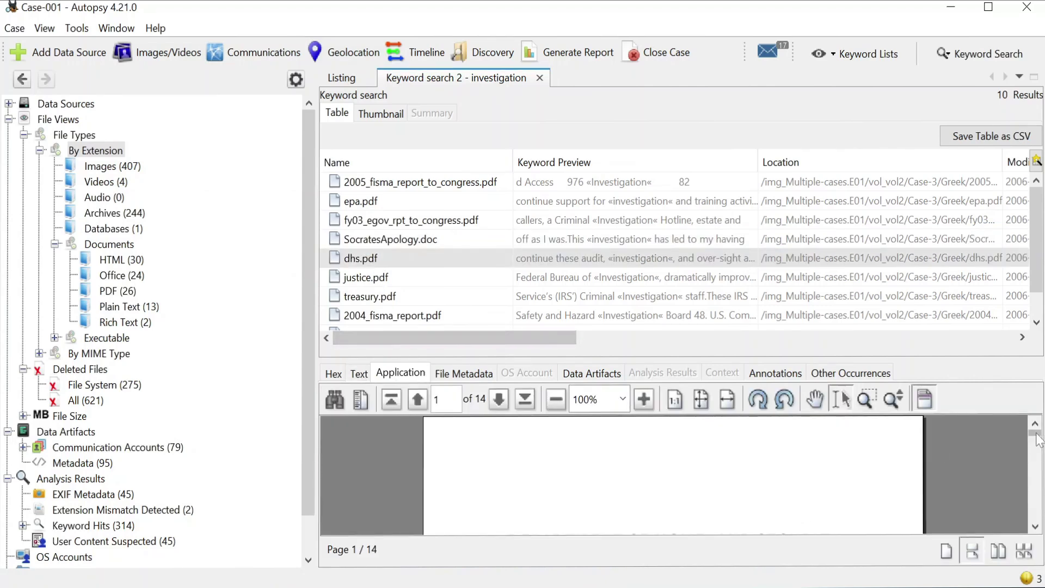
pyautogui.moveTo(1036, 456); pyautogui.dragTo(1039, 530)
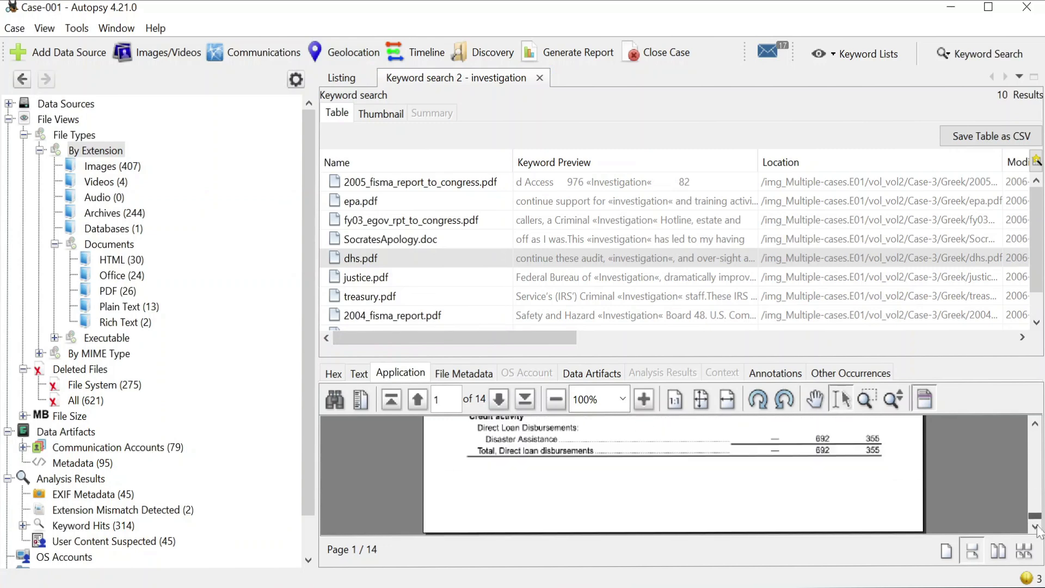
pyautogui.click(366, 278)
pyautogui.click(369, 303)
pyautogui.click(366, 316)
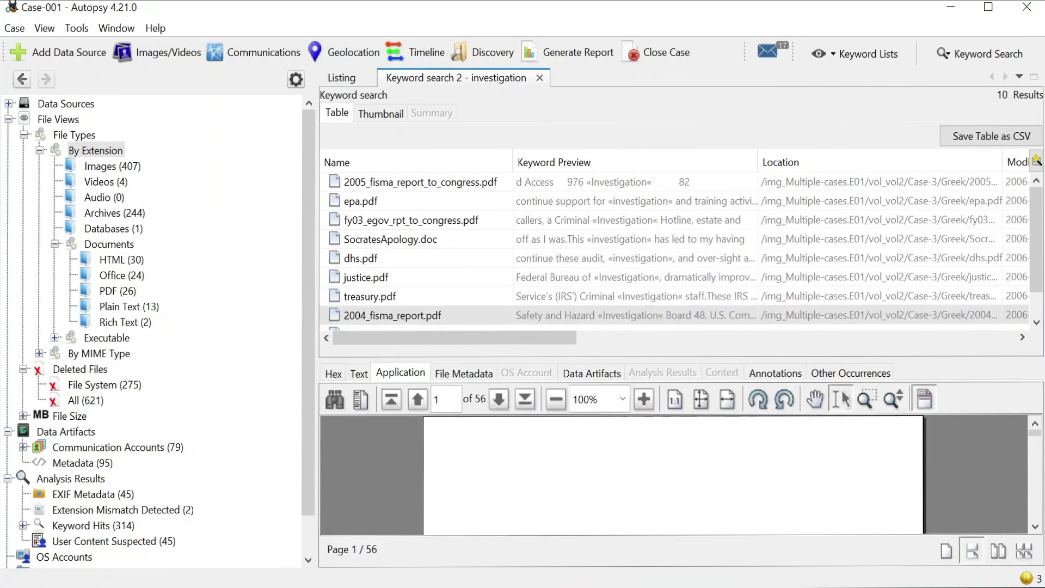
pyautogui.scroll(-2, 1032, 279)
pyautogui.click(394, 302)
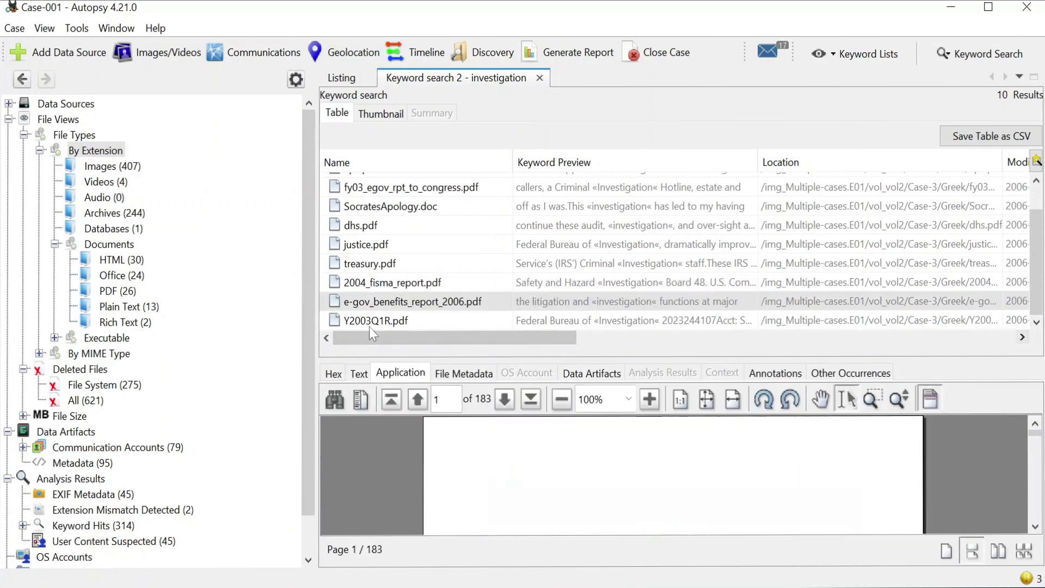
# Tag all "investigation" keyword search hits with a new file tag named Recovered-Investigation-Documents
pyautogui.click(370, 322)
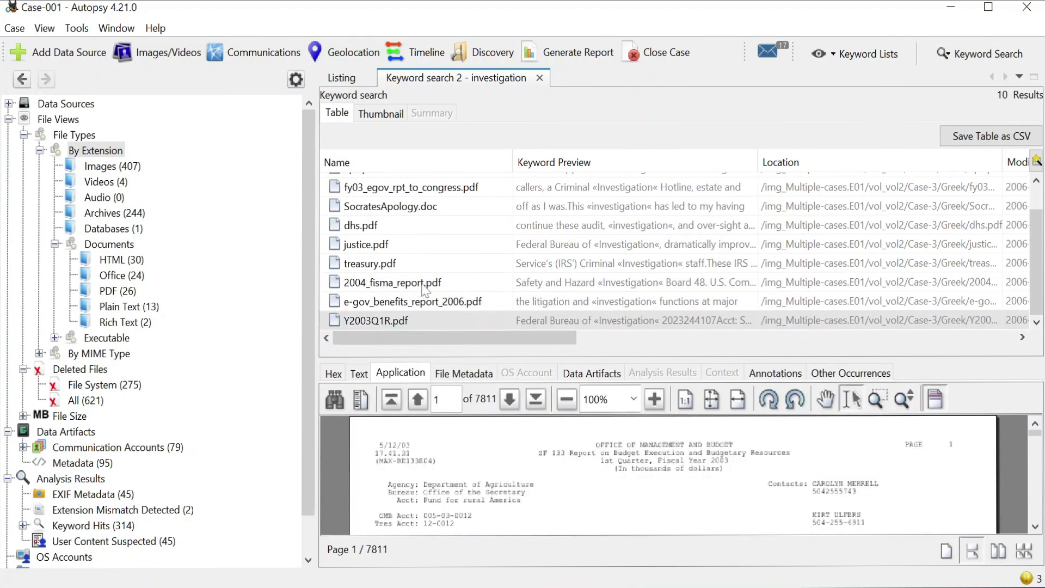
pyautogui.keyDown('ctrl'); pyautogui.click(427, 193); pyautogui.keyUp('ctrl')
pyautogui.keyDown('ctrl'); pyautogui.click(419, 212); pyautogui.keyUp('ctrl')
pyautogui.keyDown('ctrl'); pyautogui.click(406, 228); pyautogui.keyUp('ctrl')
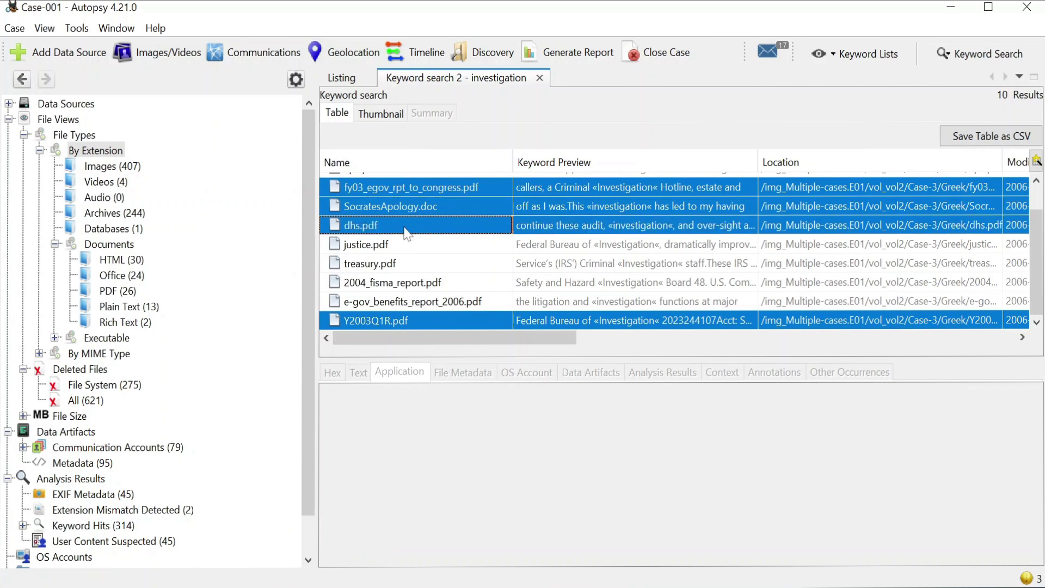
pyautogui.keyDown('ctrl'); pyautogui.click(388, 246); pyautogui.keyUp('ctrl')
pyautogui.keyDown('ctrl'); pyautogui.click(387, 264); pyautogui.keyUp('ctrl')
pyautogui.keyDown('ctrl'); pyautogui.click(385, 282); pyautogui.keyUp('ctrl')
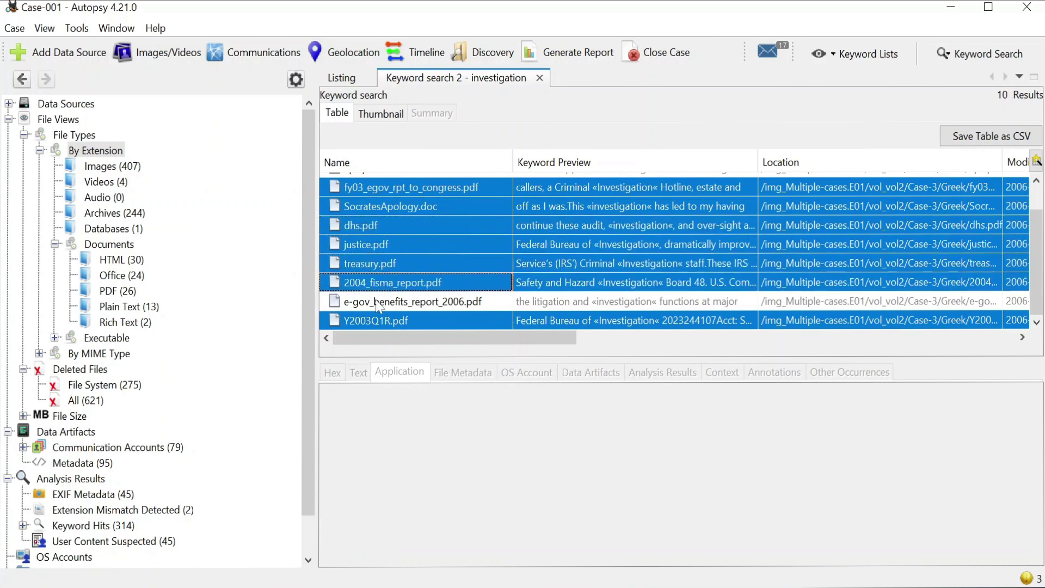
pyautogui.keyDown('ctrl'); pyautogui.click(382, 302); pyautogui.keyUp('ctrl')
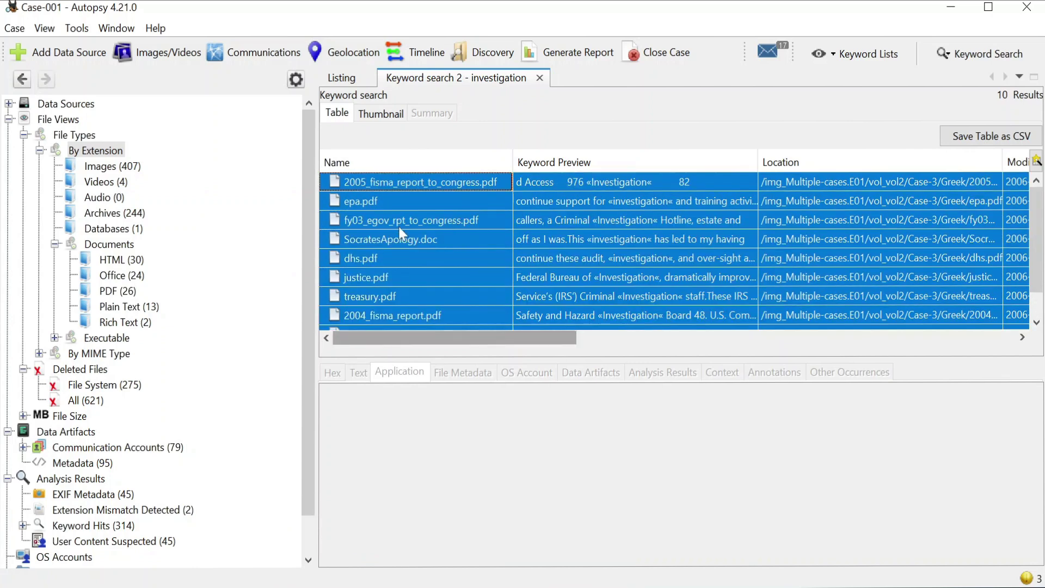
pyautogui.rightClick(441, 202)
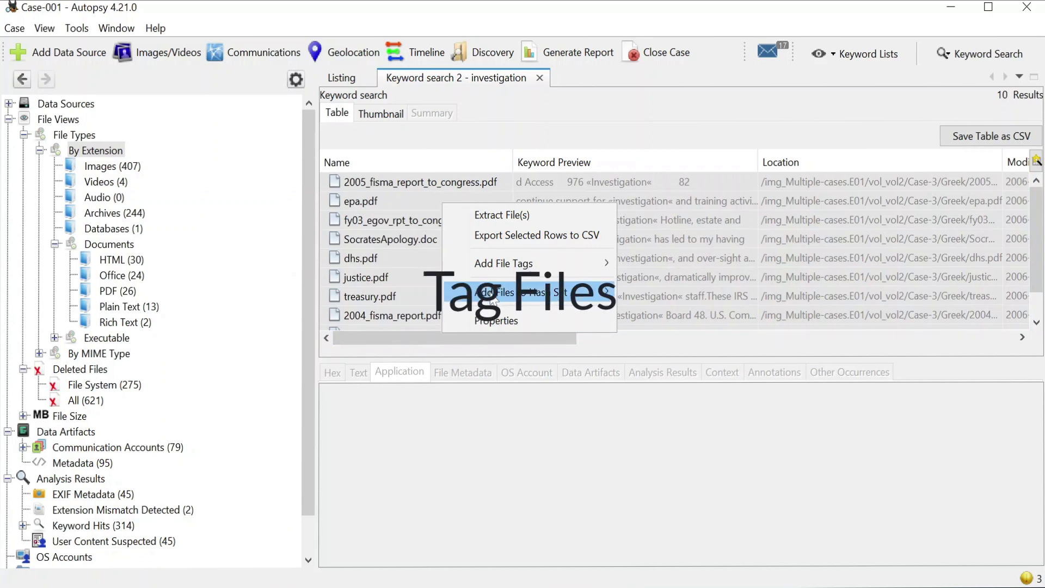
pyautogui.moveTo(514, 267)
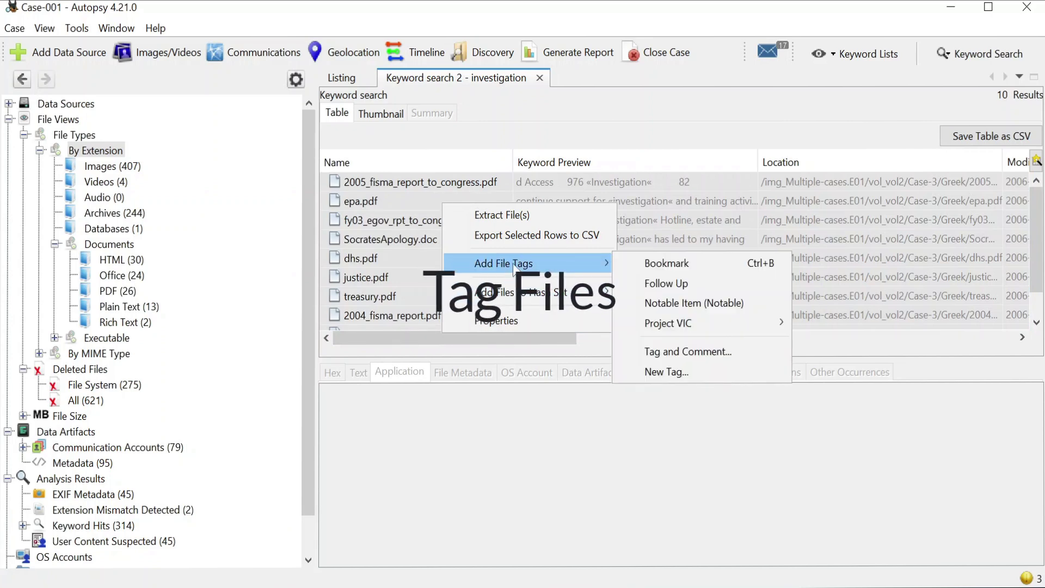
pyautogui.click(712, 376)
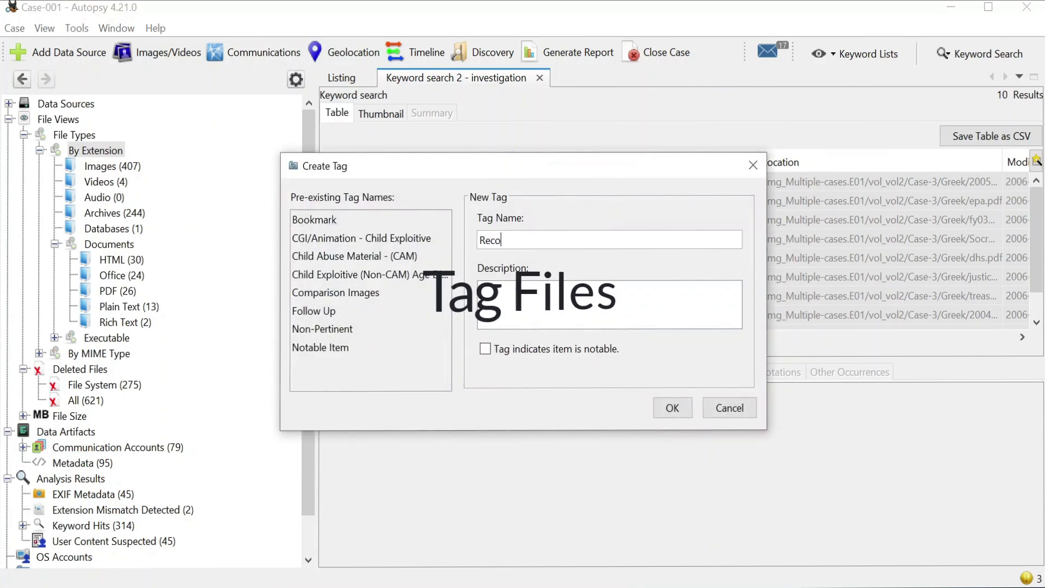
pyautogui.write('Recovered-I')
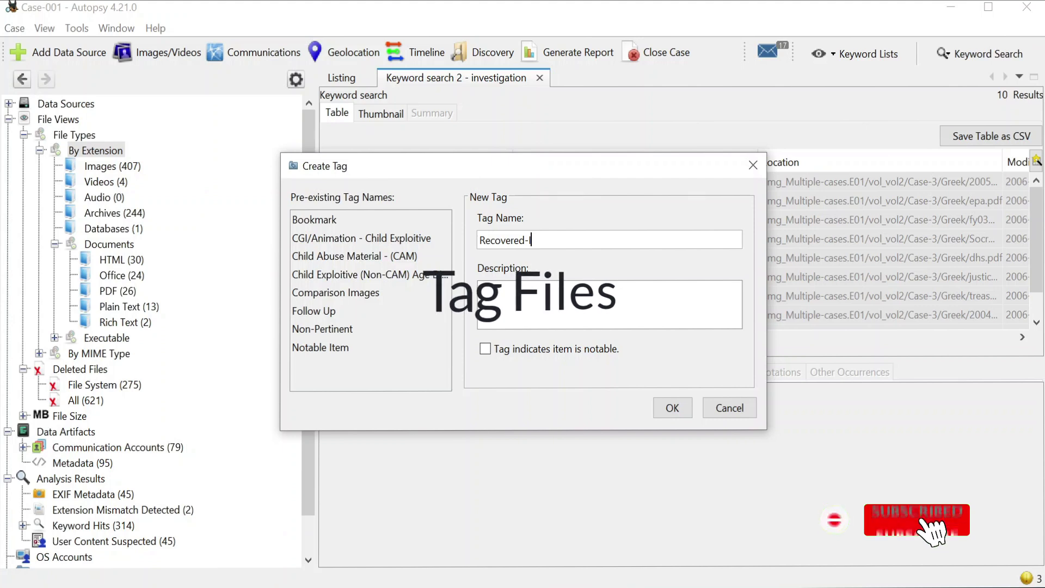
pyautogui.write('nvestigation-')
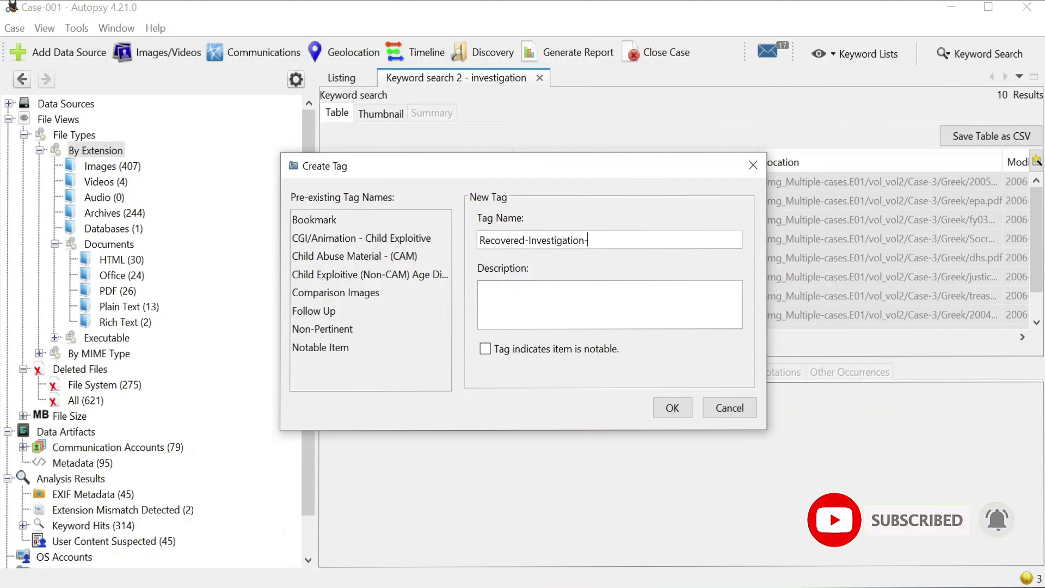
pyautogui.write('Documents')
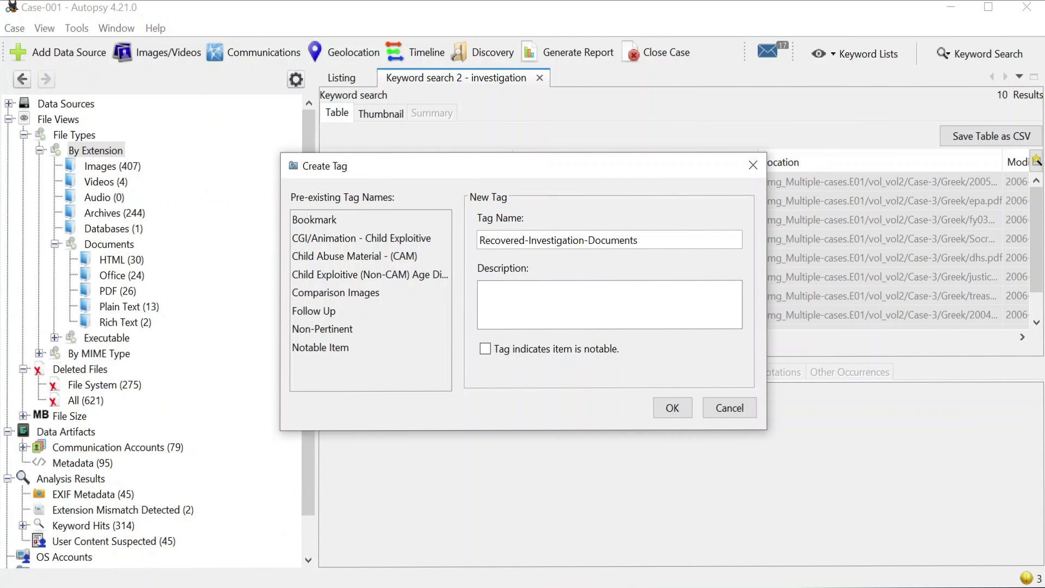
pyautogui.click(670, 409)
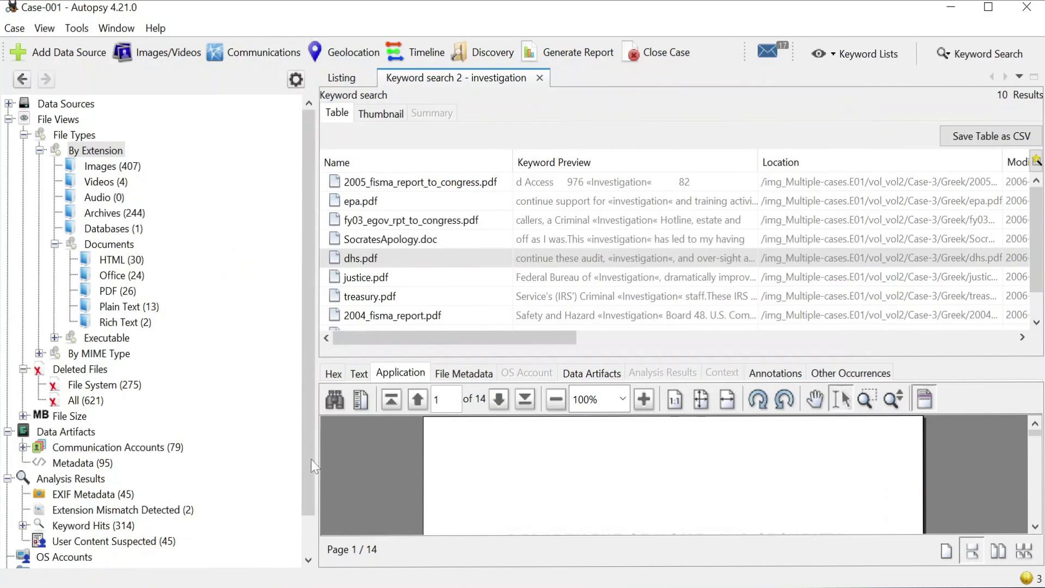
# Open the File Tags listing of the Recovered-Investigation-Documents tag in the case tree
pyautogui.scroll(-1, 311, 459)
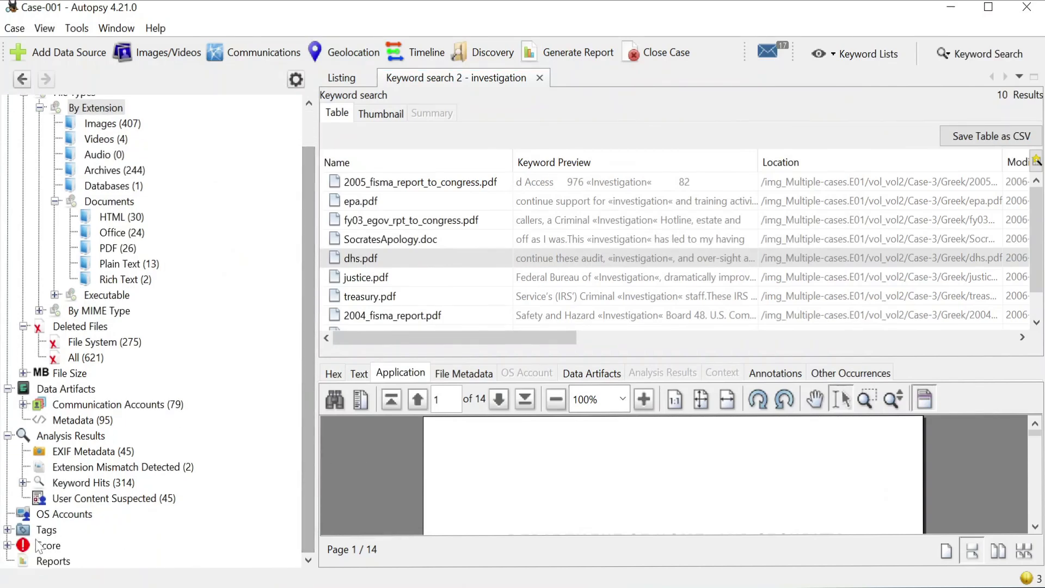
pyautogui.click(7, 529)
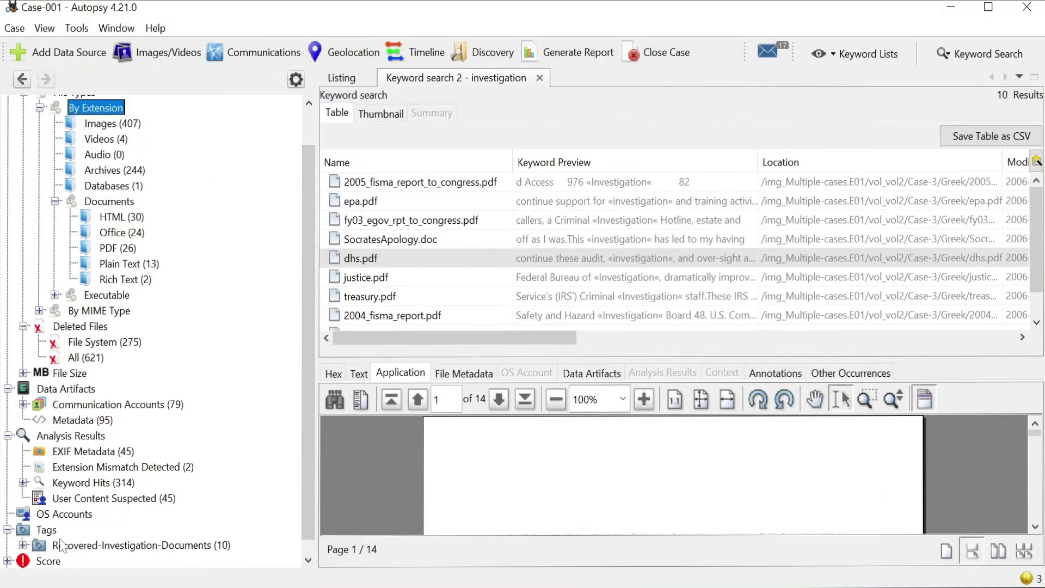
pyautogui.scroll(-1, 310, 520)
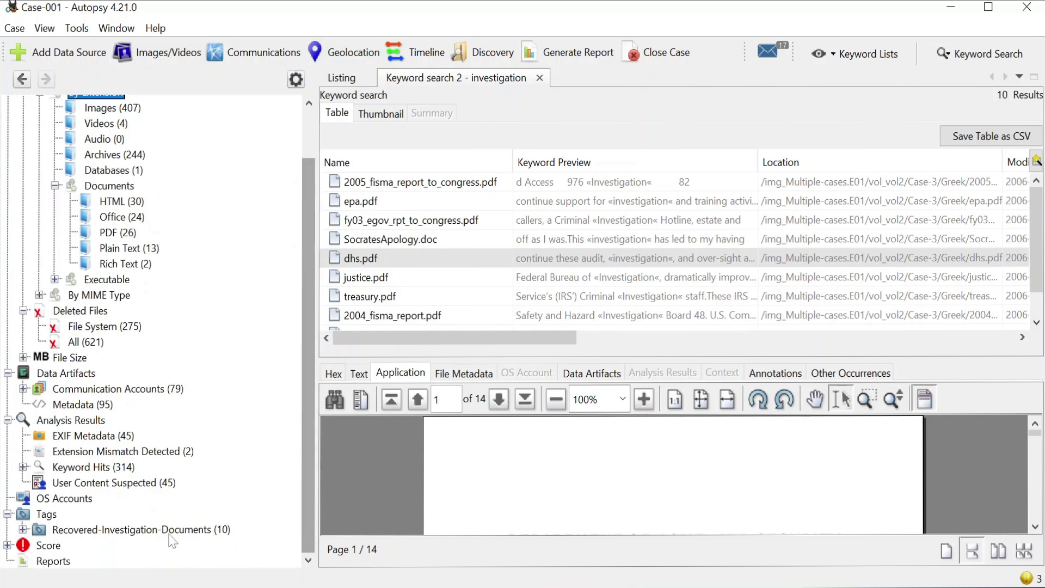
pyautogui.click(76, 530)
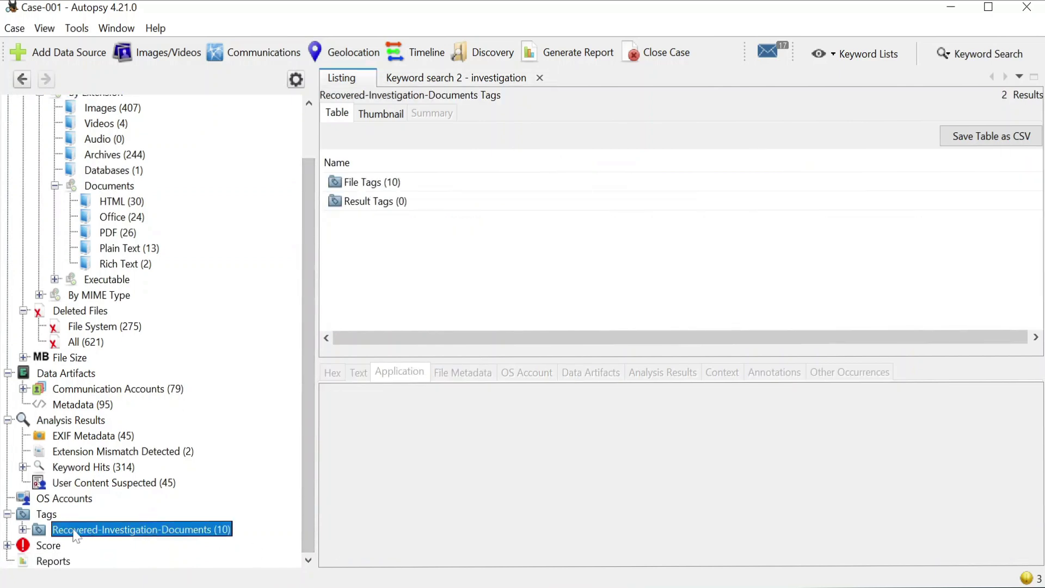
pyautogui.click(22, 529)
pyautogui.scroll(-2, 305, 508)
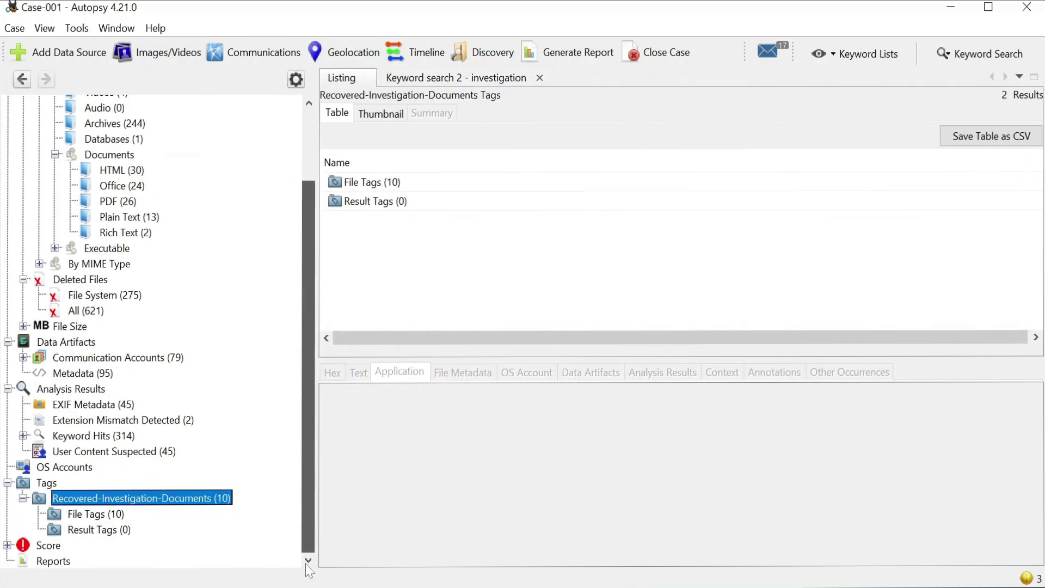
pyautogui.click(97, 515)
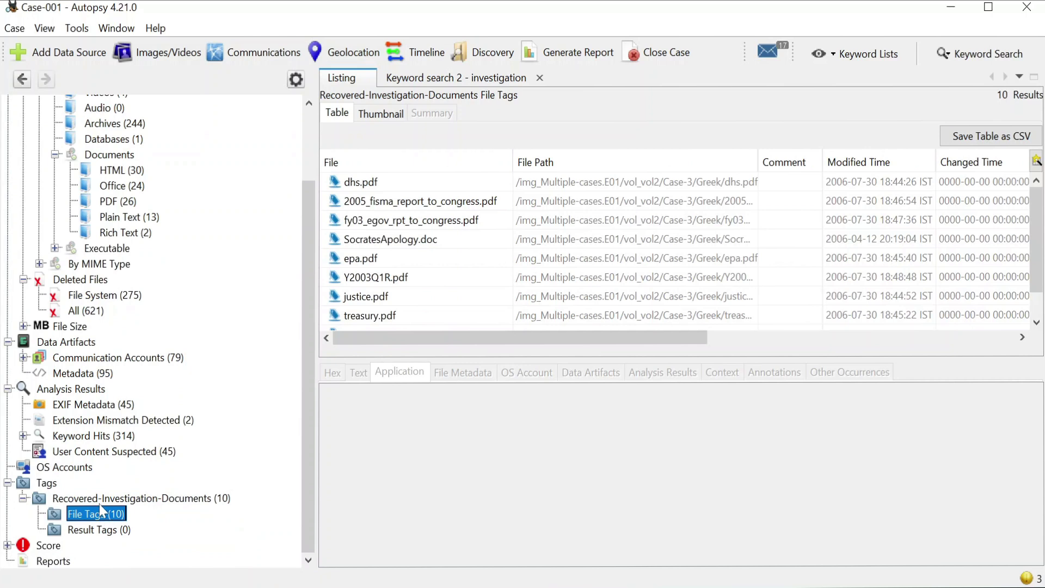
# Check which actions are offered for the Recovered-Investigation-Documents tag, the Tags node and its File Tags entry
pyautogui.click(99, 501)
pyautogui.rightClick(103, 503)
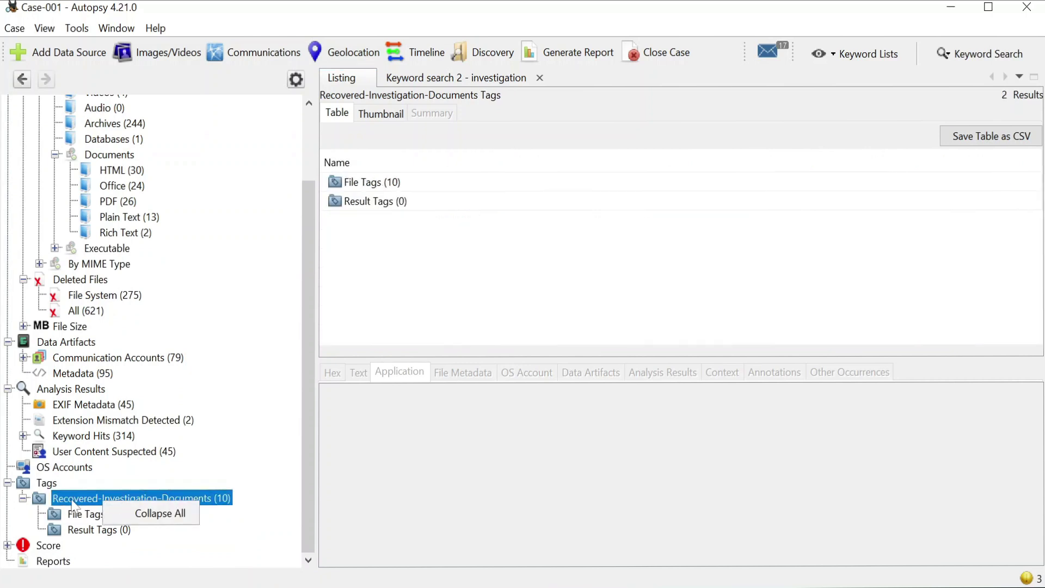
pyautogui.click(42, 500)
pyautogui.click(42, 484)
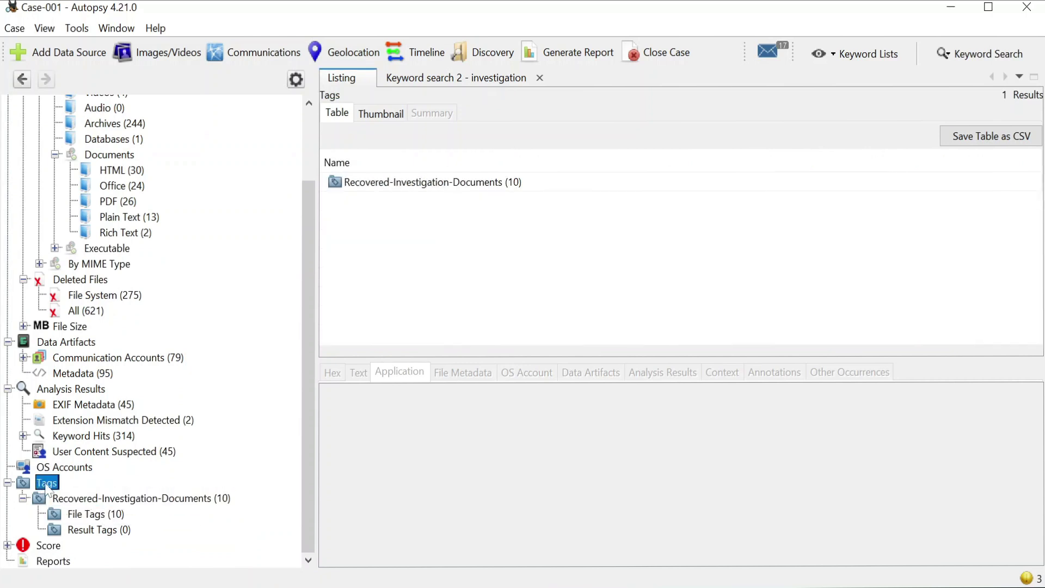
pyautogui.rightClick(47, 488)
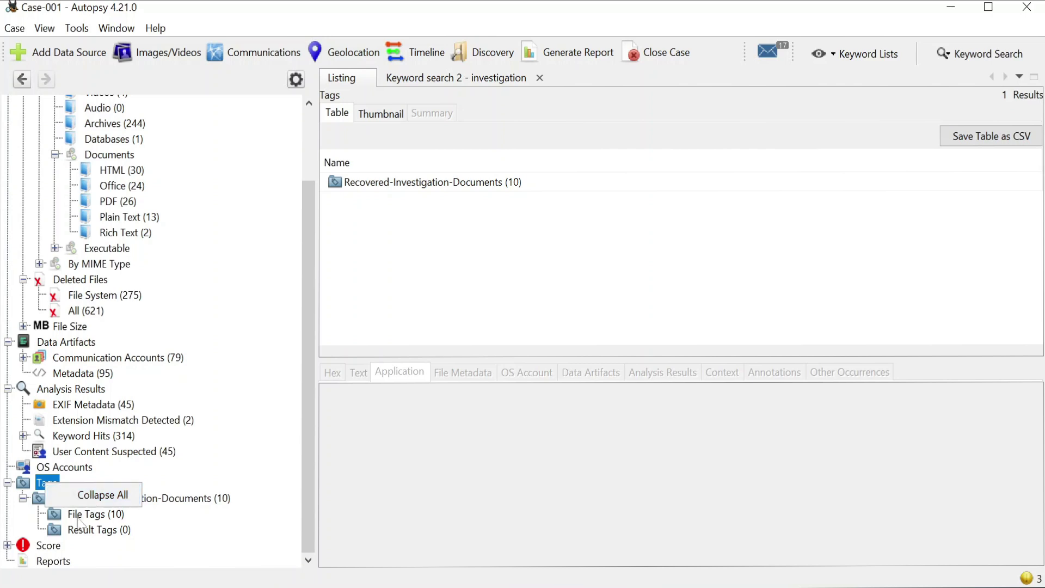
pyautogui.click(8, 482)
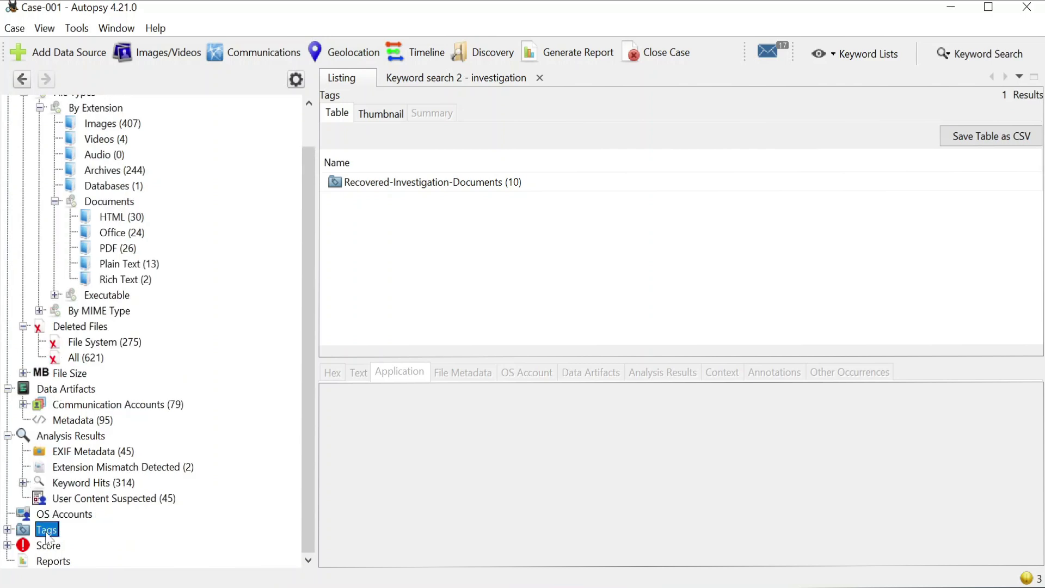
pyautogui.click(9, 530)
pyautogui.click(83, 546)
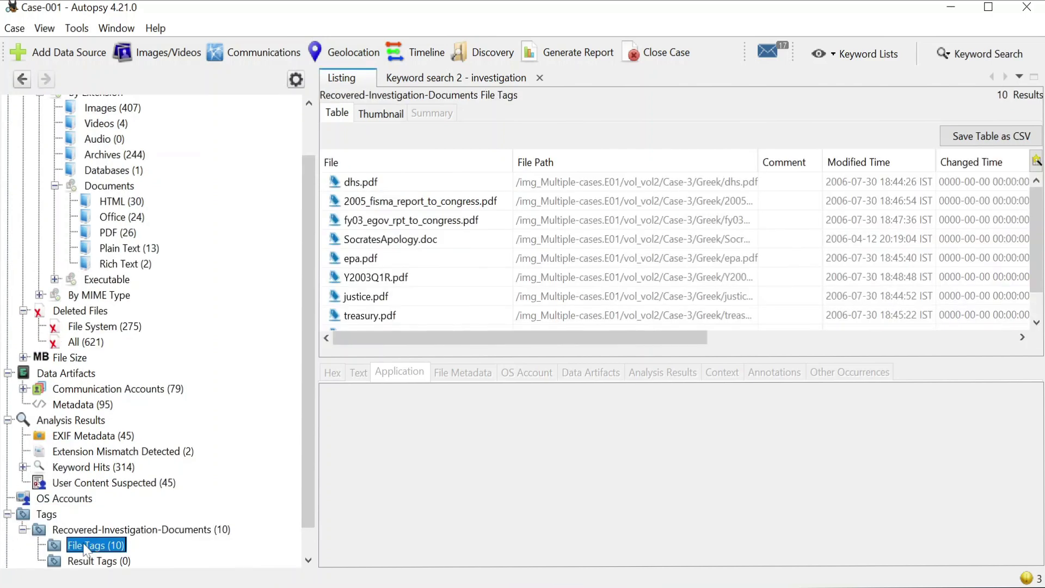
pyautogui.rightClick(85, 548)
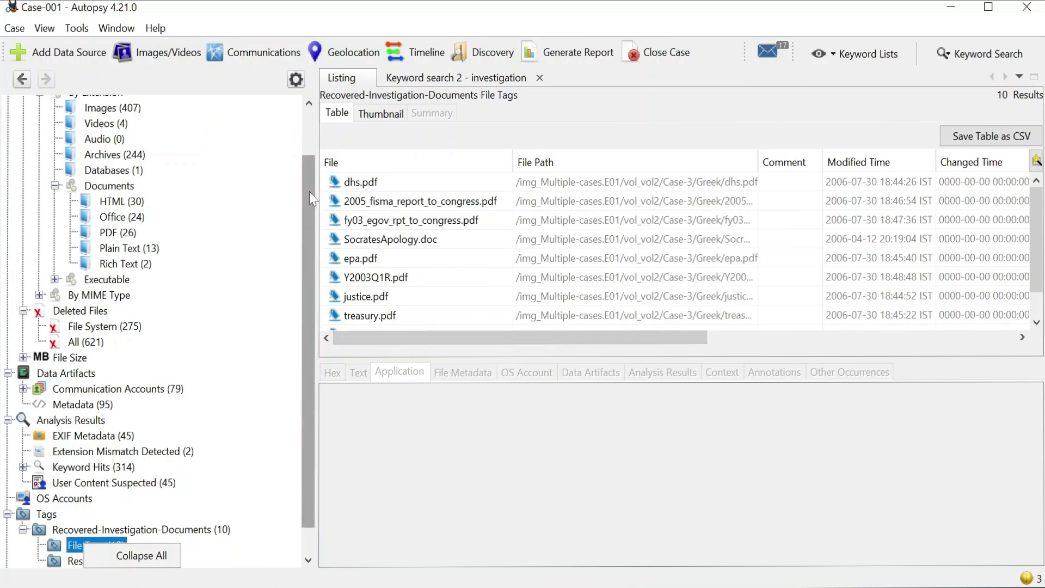
# Return to the File Types views and look through the Images listing under By Extension
pyautogui.scroll(2, 309, 191)
pyautogui.click(66, 136)
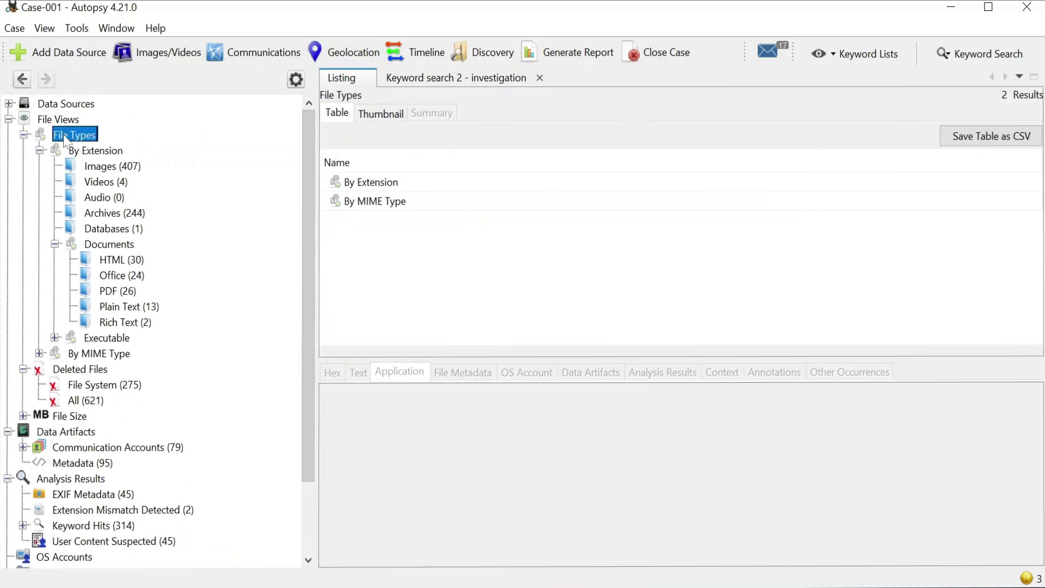
pyautogui.click(44, 121)
pyautogui.click(42, 137)
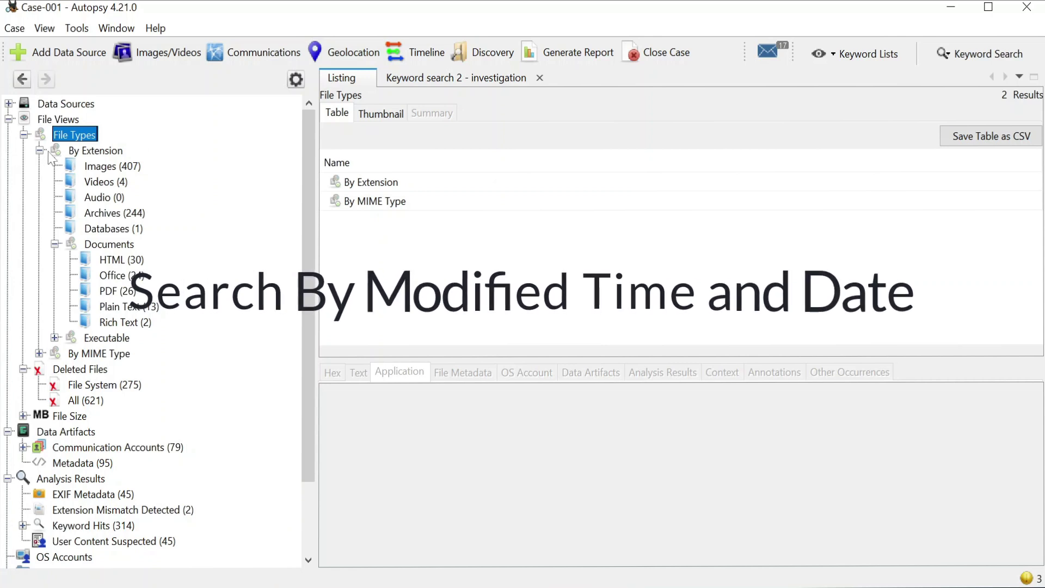
pyautogui.click(24, 135)
pyautogui.click(25, 135)
pyautogui.click(82, 152)
pyautogui.click(109, 167)
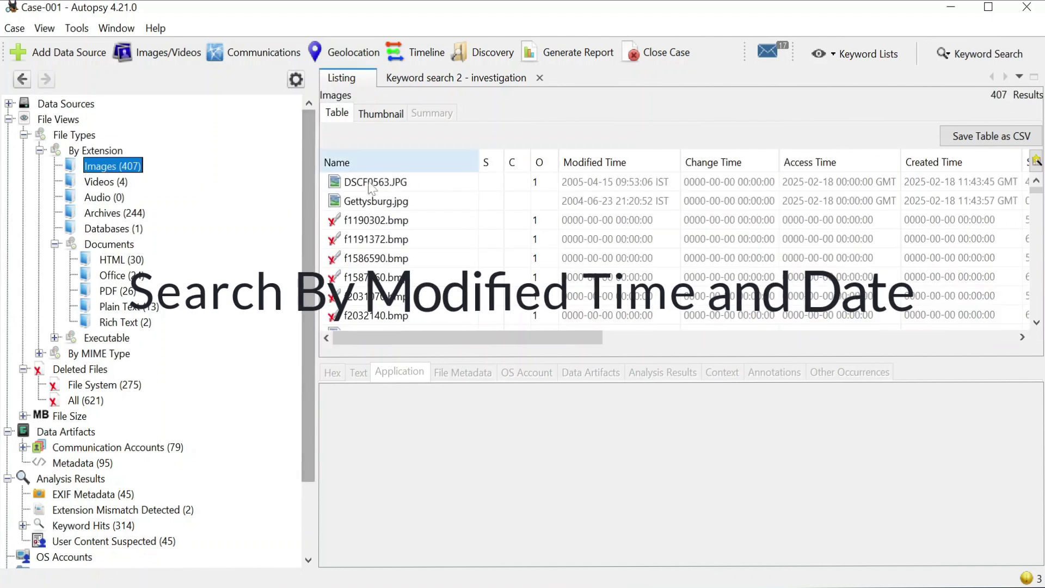
pyautogui.moveTo(1036, 190); pyautogui.dragTo(1028, 322)
pyautogui.scroll(15, 684, 294)
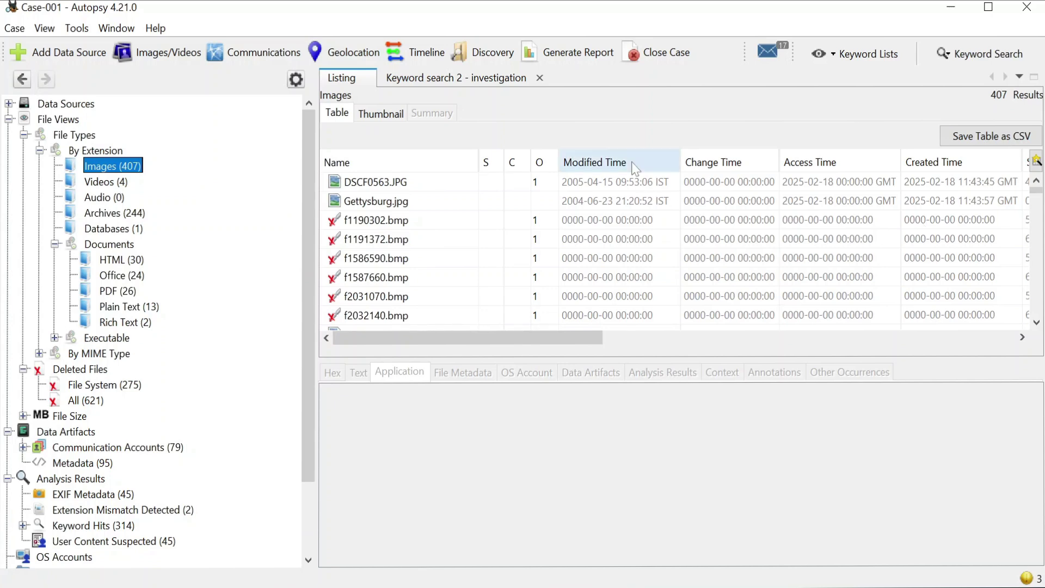
# Sort the image files by modified time in ascending order and find the first entries with a real date
pyautogui.click(604, 164)
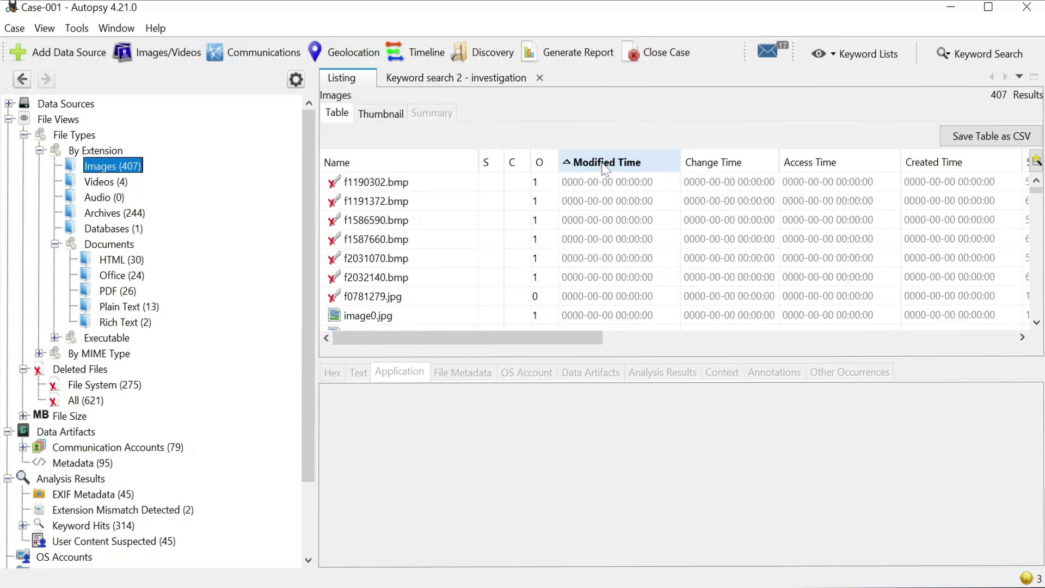
pyautogui.scroll(-20, 1039, 197)
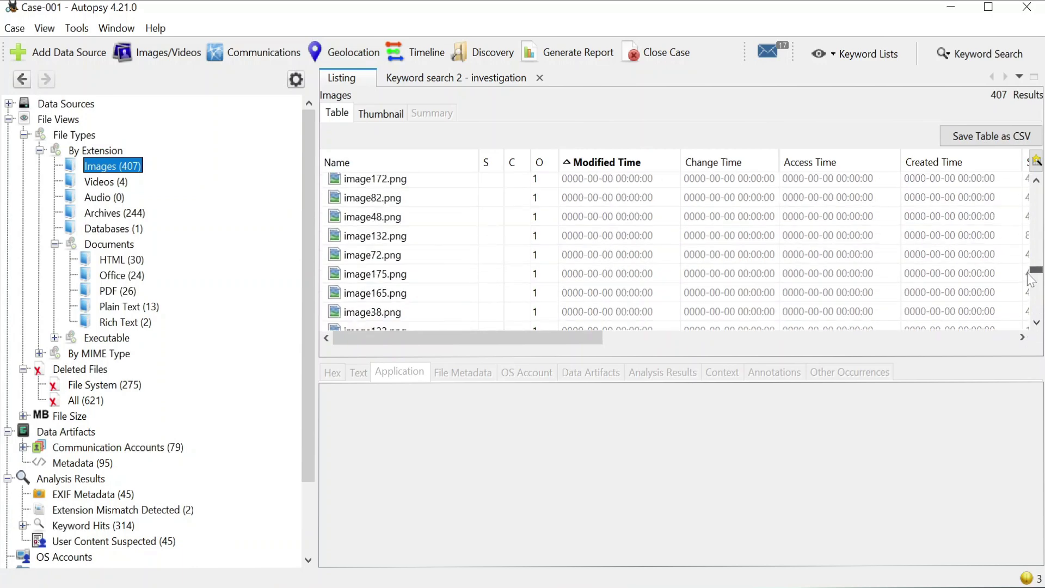
pyautogui.scroll(3, 1037, 186)
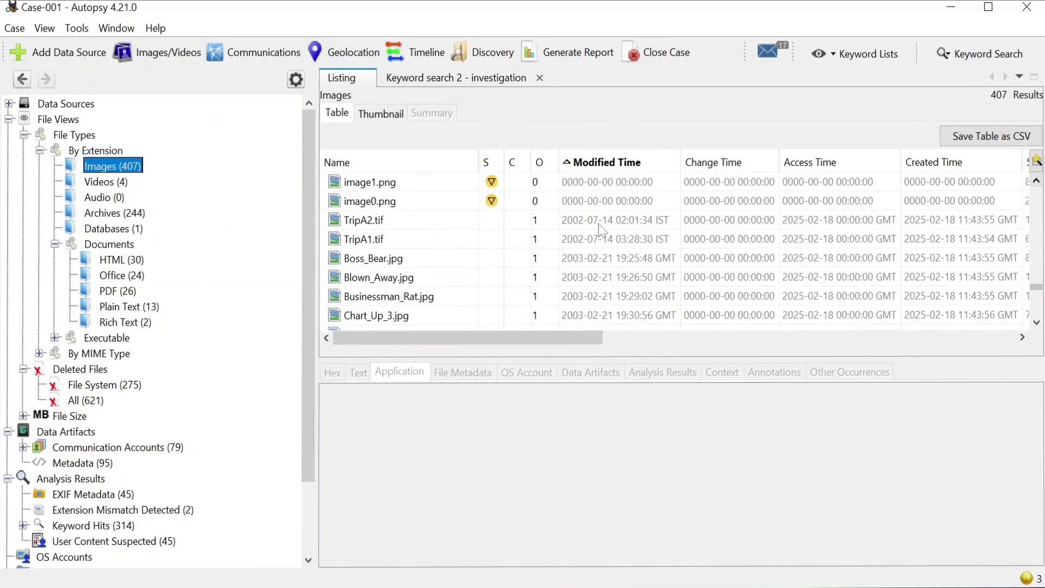
# Preview the dated images one after another in modified-time order, from TripA2.tif and Boss_Bear.jpg through DSCF0915.JPG
pyautogui.click(598, 222)
pyautogui.click(524, 256)
pyautogui.press('Down')
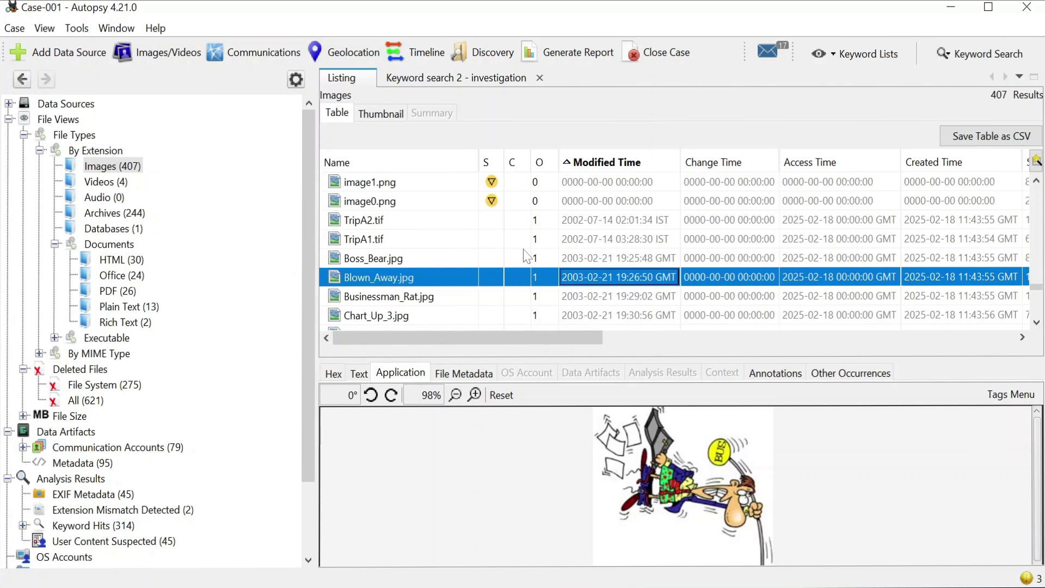
pyautogui.press('Down')
pyautogui.press('Down')
pyautogui.press('Down')
pyautogui.press('Down')
pyautogui.press('Down')
pyautogui.press('Down')
pyautogui.press('Down')
pyautogui.press('Down')
pyautogui.press('Down')
pyautogui.press('Down')
pyautogui.press('Down')
pyautogui.press('Down')
pyautogui.press('Down')
pyautogui.press('Down')
pyautogui.press('Down')
pyautogui.press('Down')
pyautogui.press('Down')
pyautogui.press('Down')
pyautogui.press('Down')
pyautogui.press('Down')
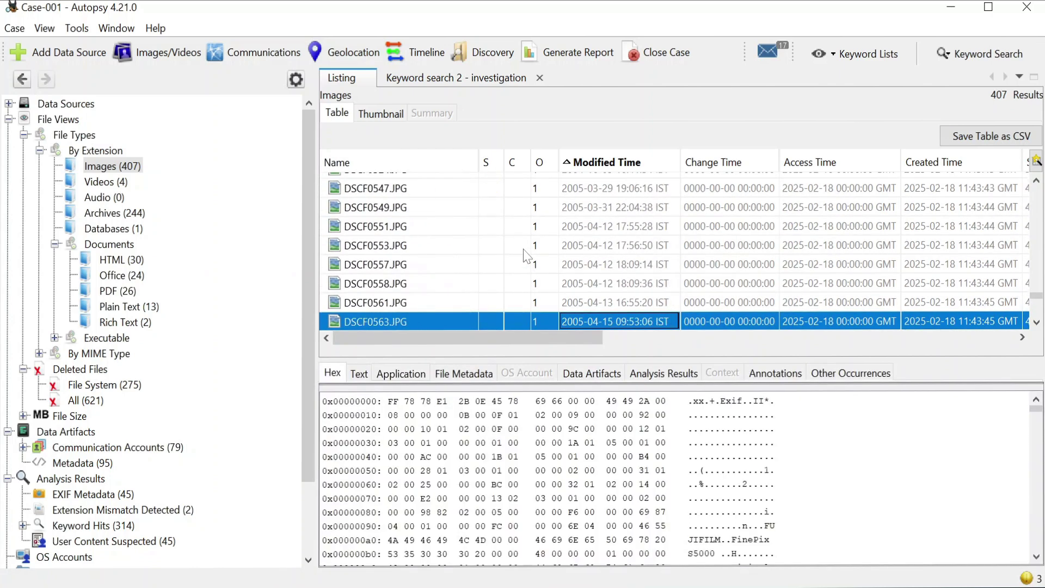
pyautogui.press('Down')
pyautogui.press('Down')
pyautogui.press('Down')
pyautogui.press('Down')
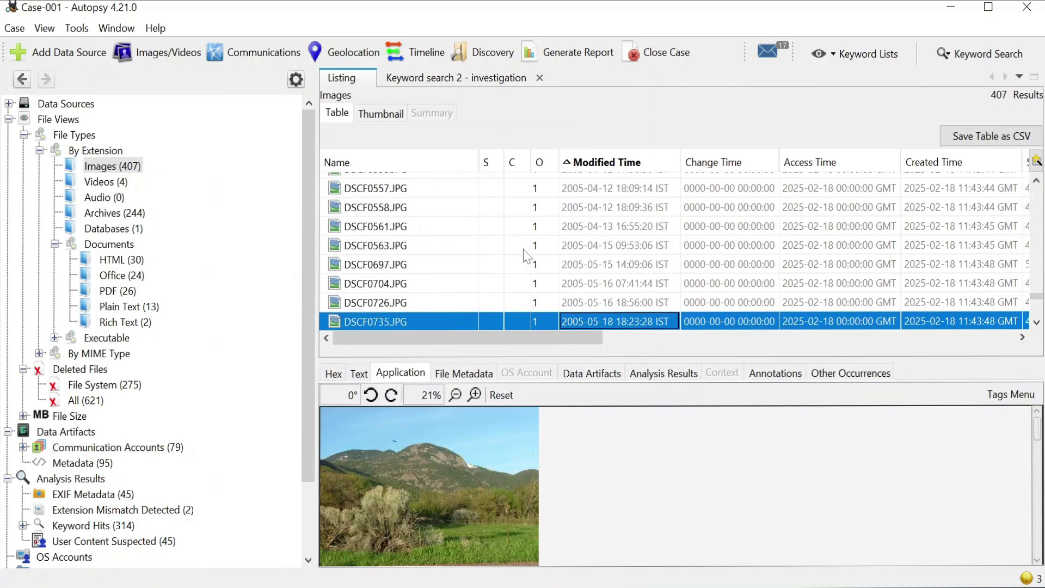
pyautogui.press('Down')
pyautogui.press('Down')
pyautogui.press('Down')
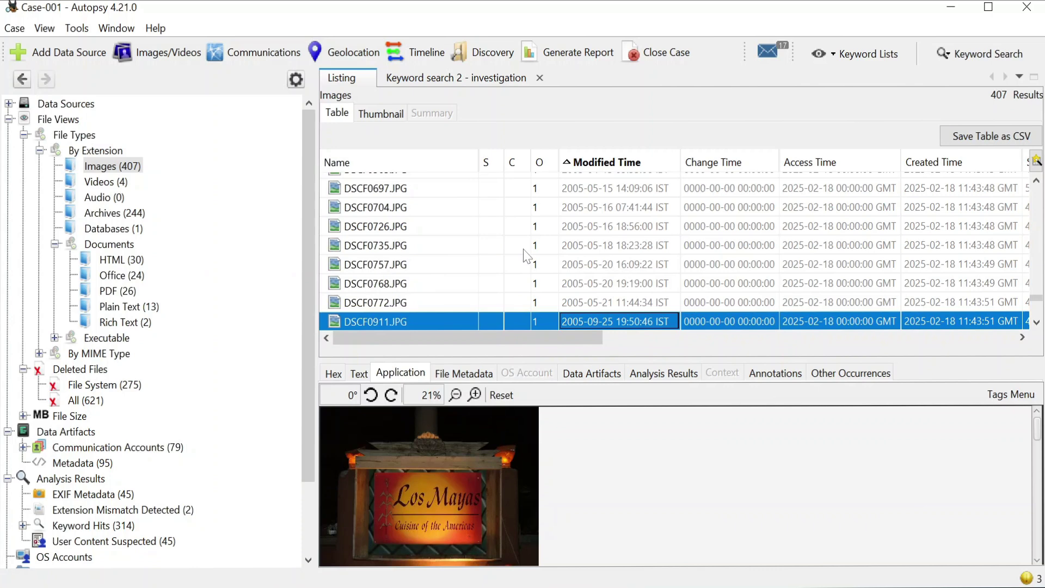
pyautogui.press('Down')
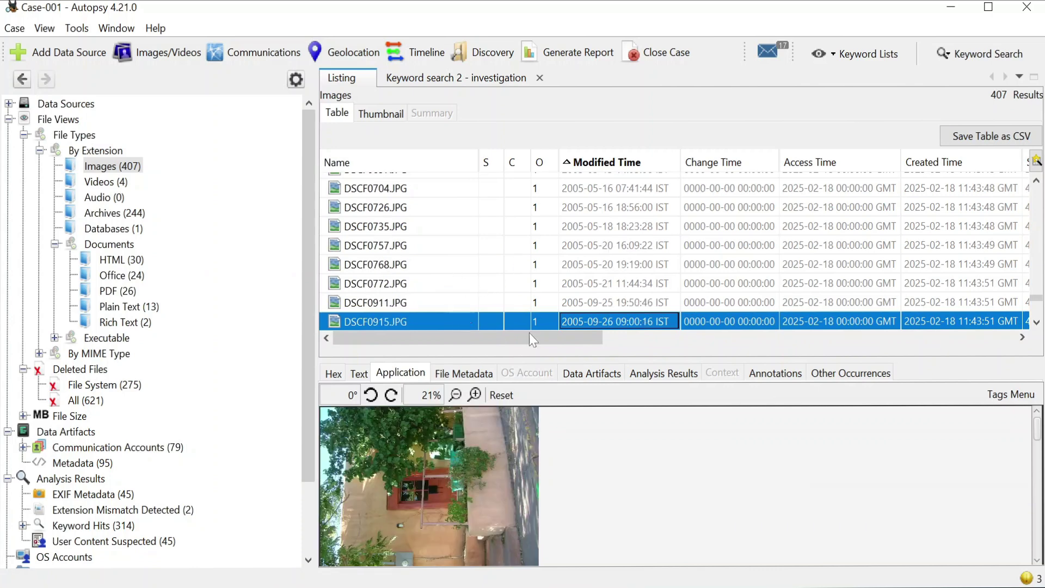
# Continue through the date-sorted images to the February 2025 entries and preview PICT001.jpg
pyautogui.scroll(-2, 1036, 321)
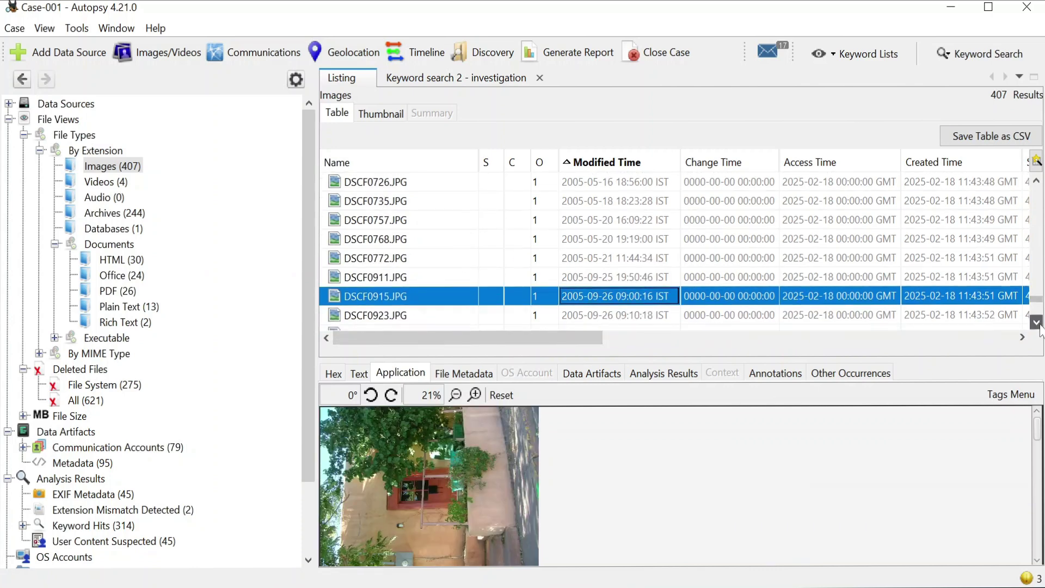
pyautogui.press('pagedown')
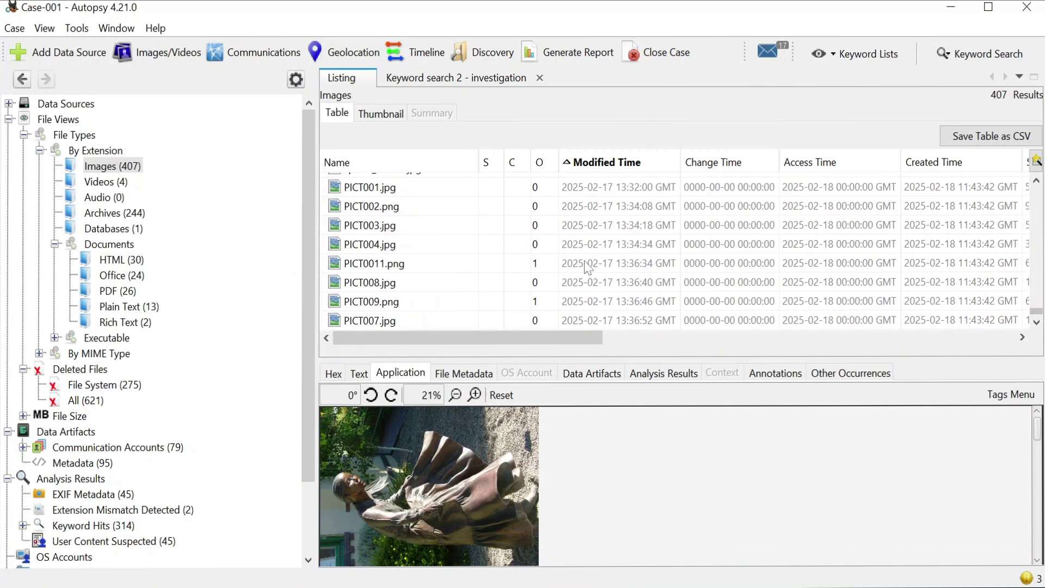
pyautogui.click(396, 186)
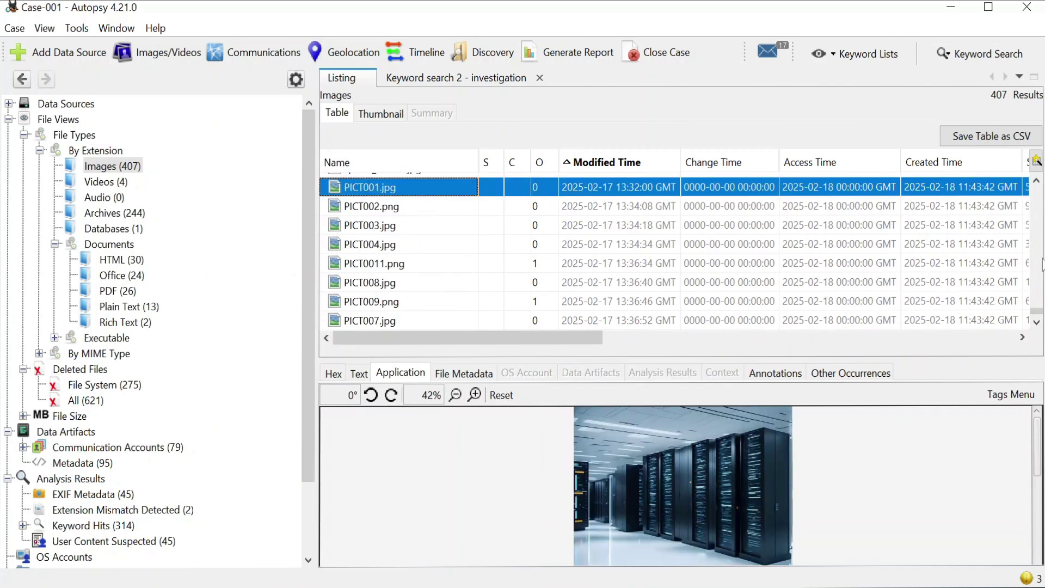
pyautogui.click(1036, 180)
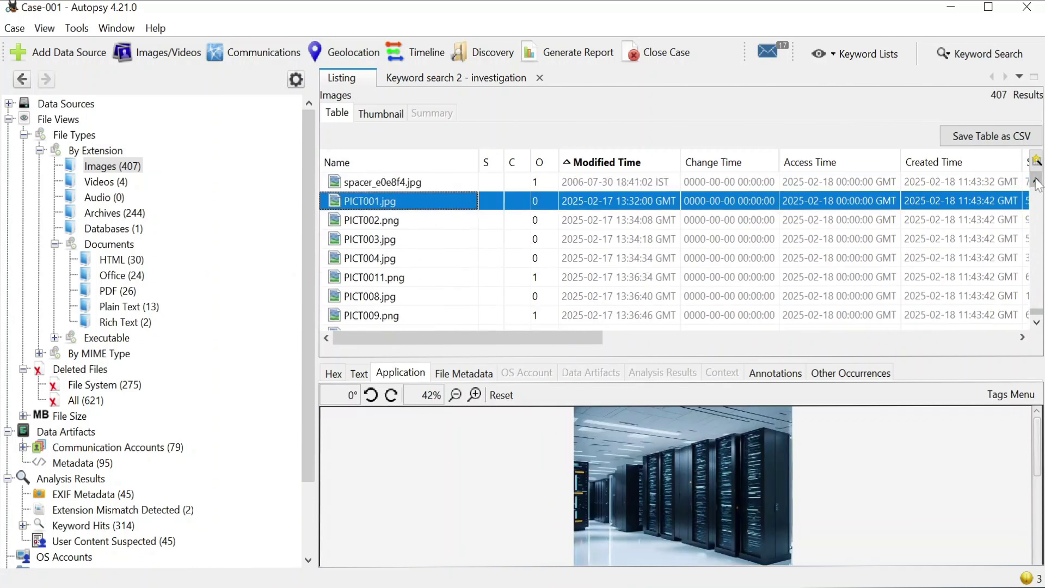
# Preview the PICT images from February 2025 one after another in modified-time order, from PICT002.png through PICT007.jpg
pyautogui.click(392, 185)
pyautogui.click(386, 202)
pyautogui.keyDown('shift'); pyautogui.click(387, 220); pyautogui.keyUp('shift')
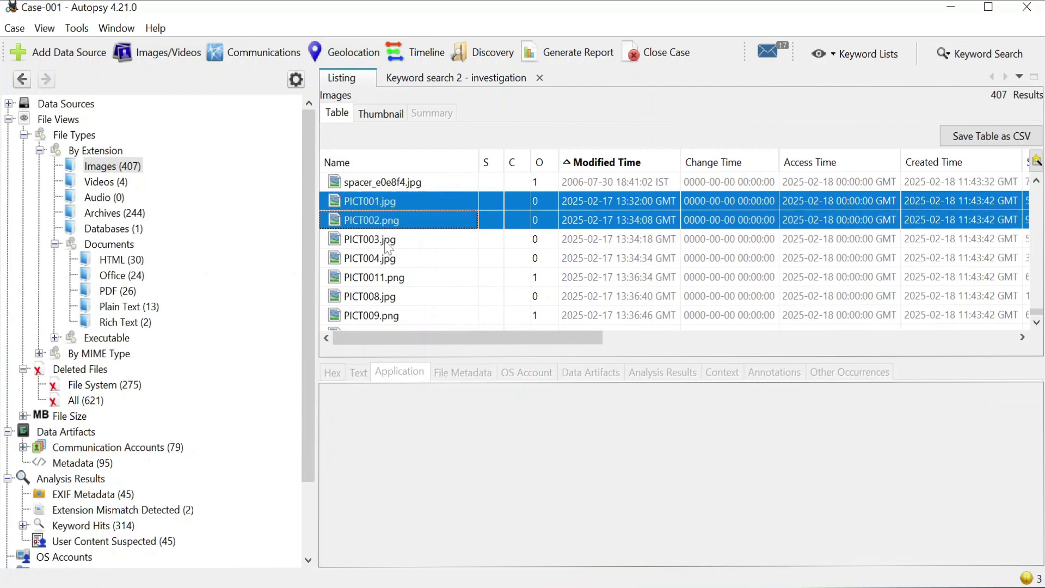
pyautogui.click(396, 225)
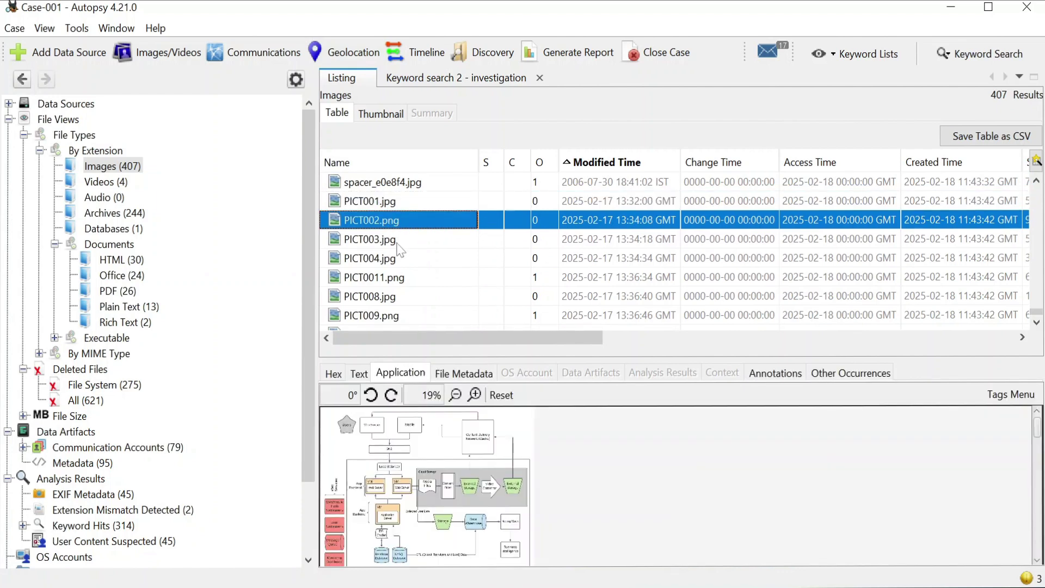
pyautogui.click(397, 243)
pyautogui.click(396, 261)
pyautogui.click(397, 280)
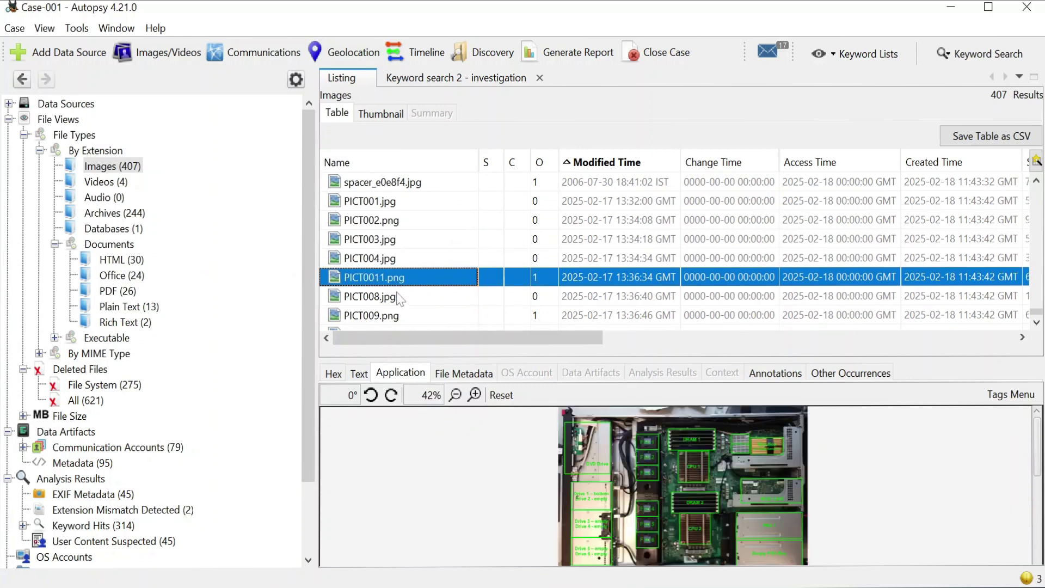
pyautogui.click(398, 299)
pyautogui.click(399, 317)
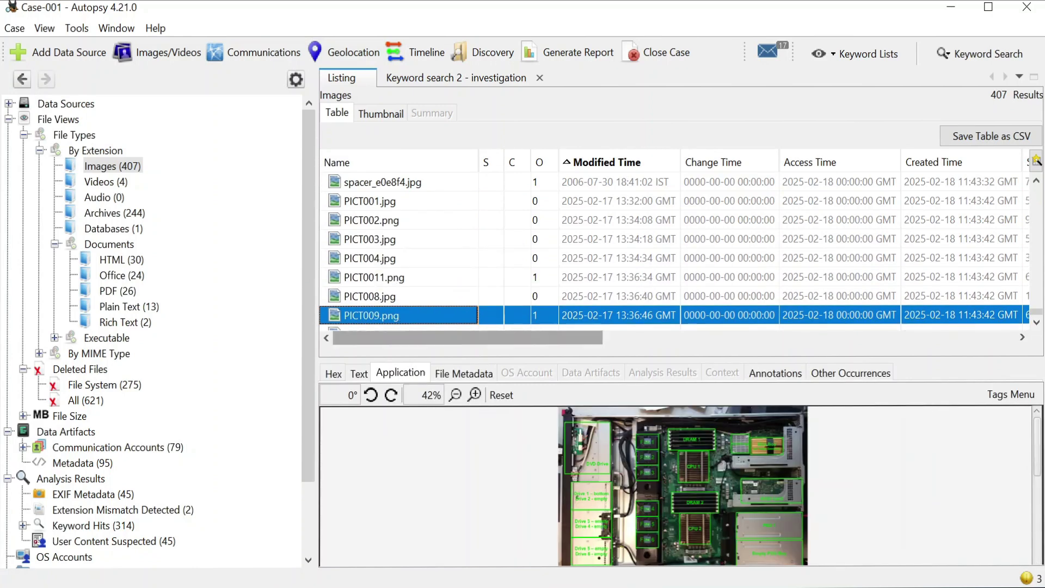
pyautogui.click(1035, 323)
pyautogui.click(379, 326)
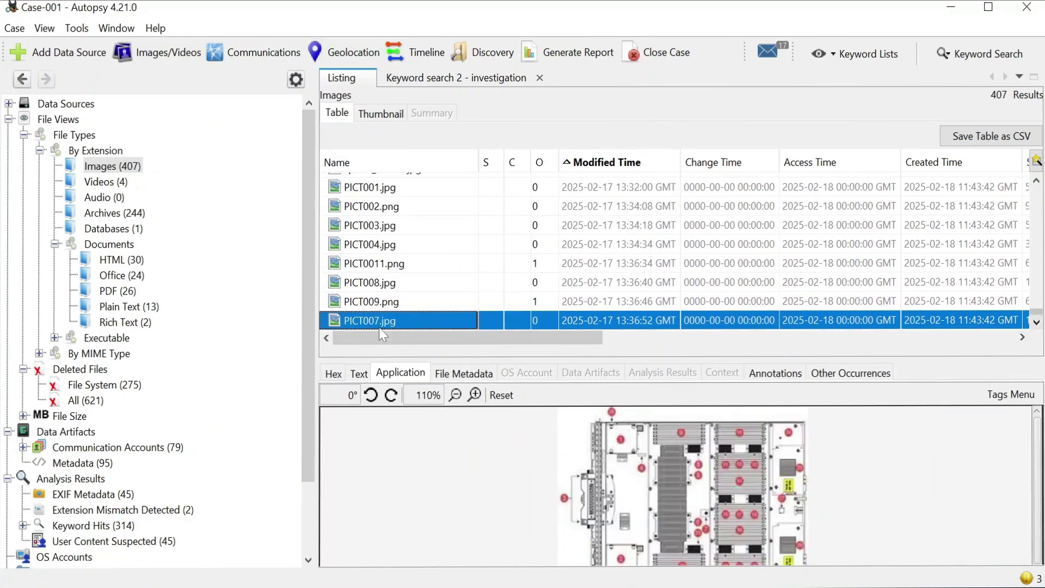
# Tag all the images from PICT001.jpg through PICT007.jpg in the sorted list with a new tag named Recovered-Server-Images
pyautogui.moveTo(384, 319); pyautogui.dragTo(409, 189)
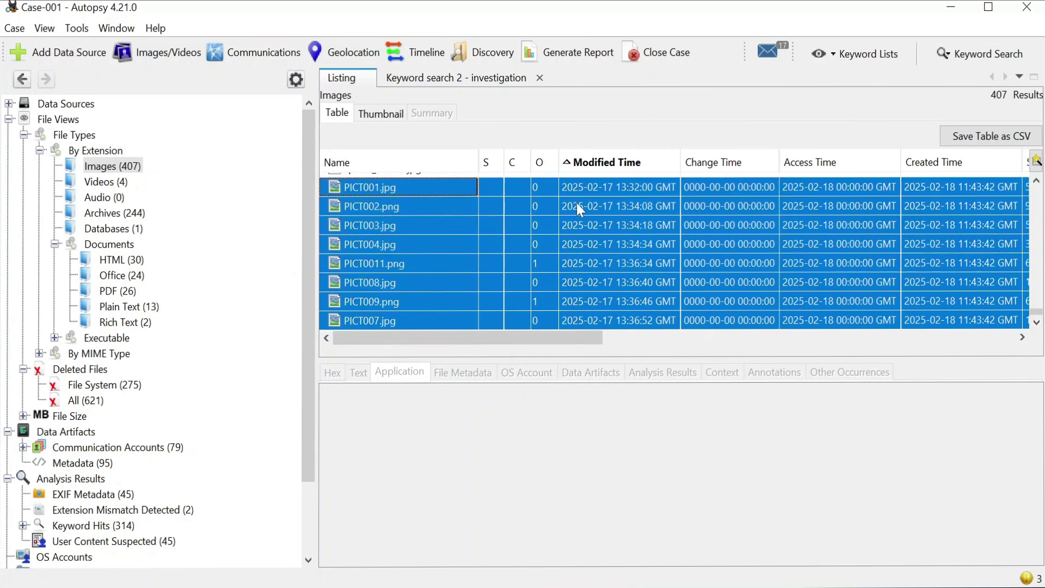
pyautogui.click(1037, 182)
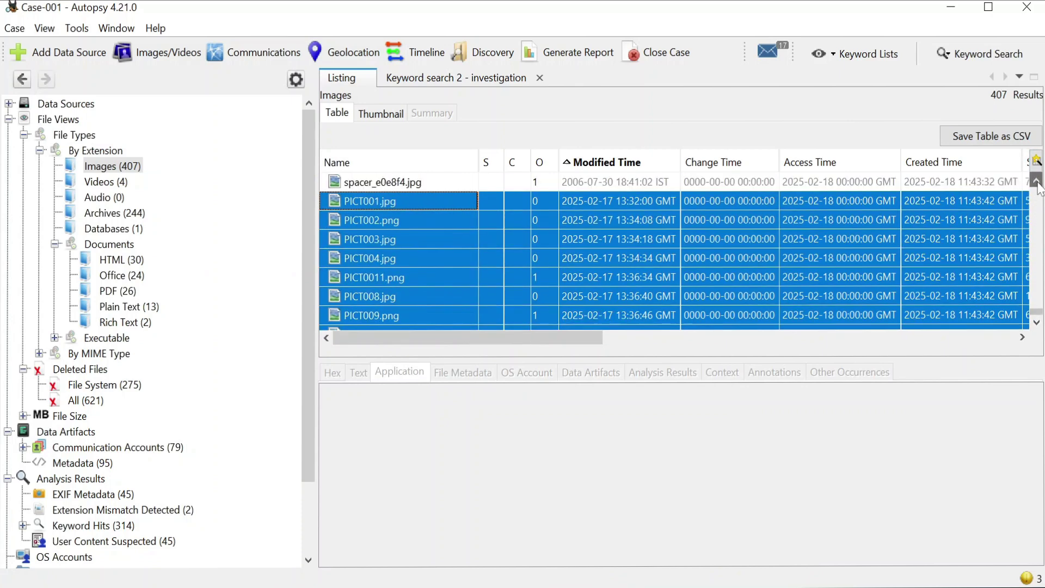
pyautogui.rightClick(452, 220)
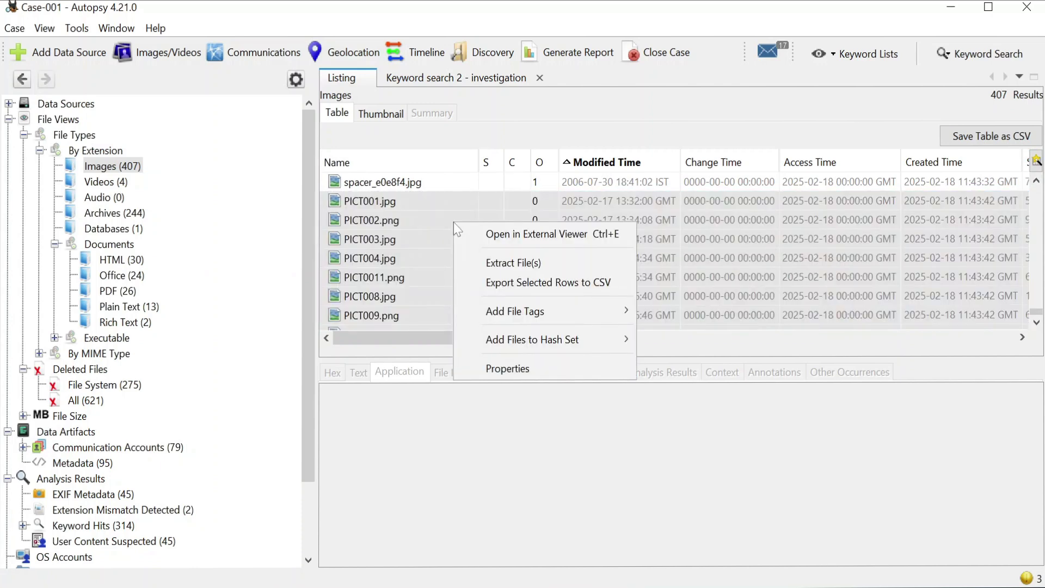
pyautogui.moveTo(568, 320)
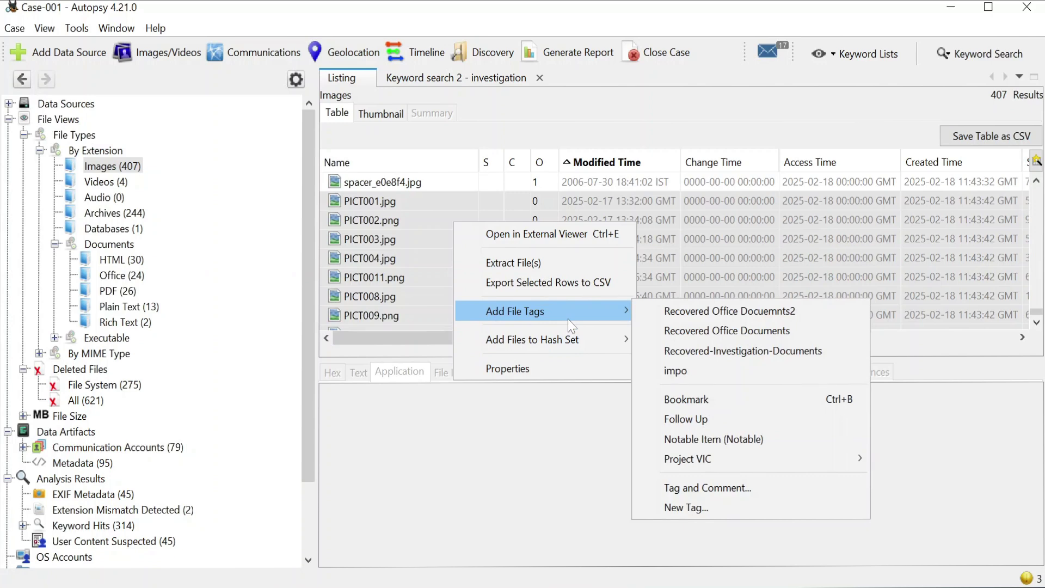
pyautogui.click(761, 487)
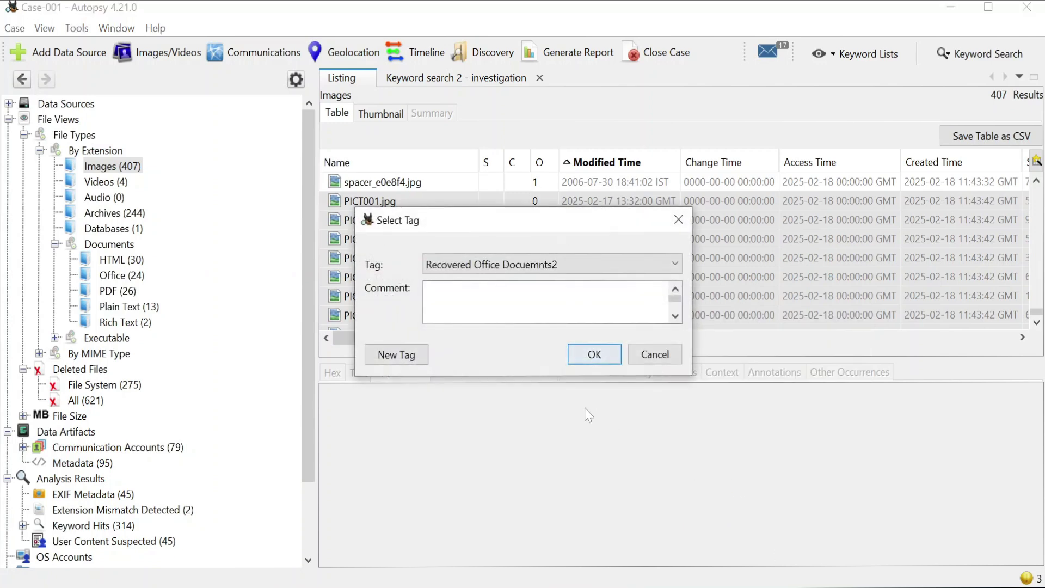
pyautogui.click(393, 357)
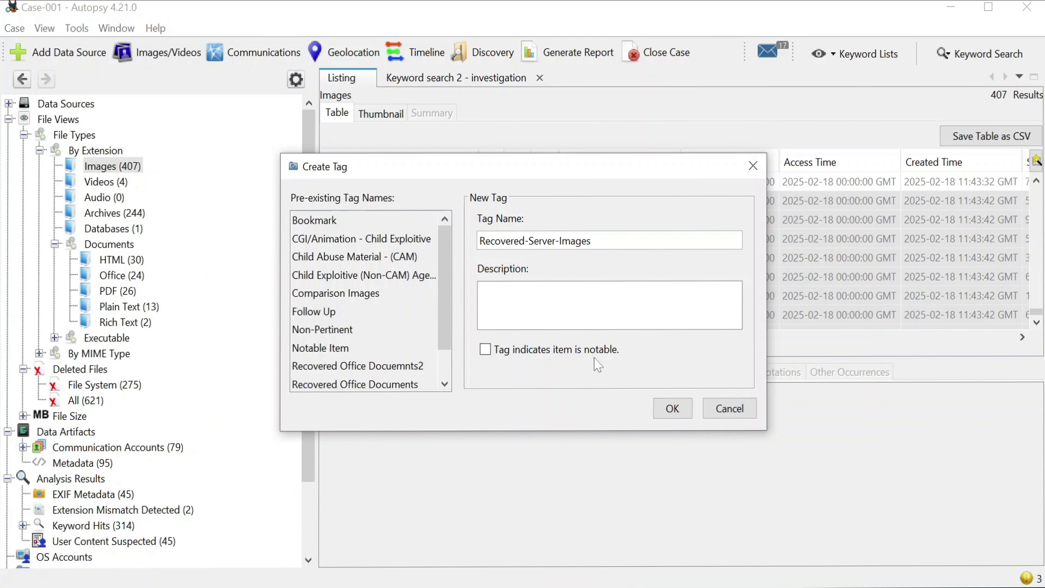
pyautogui.click(672, 408)
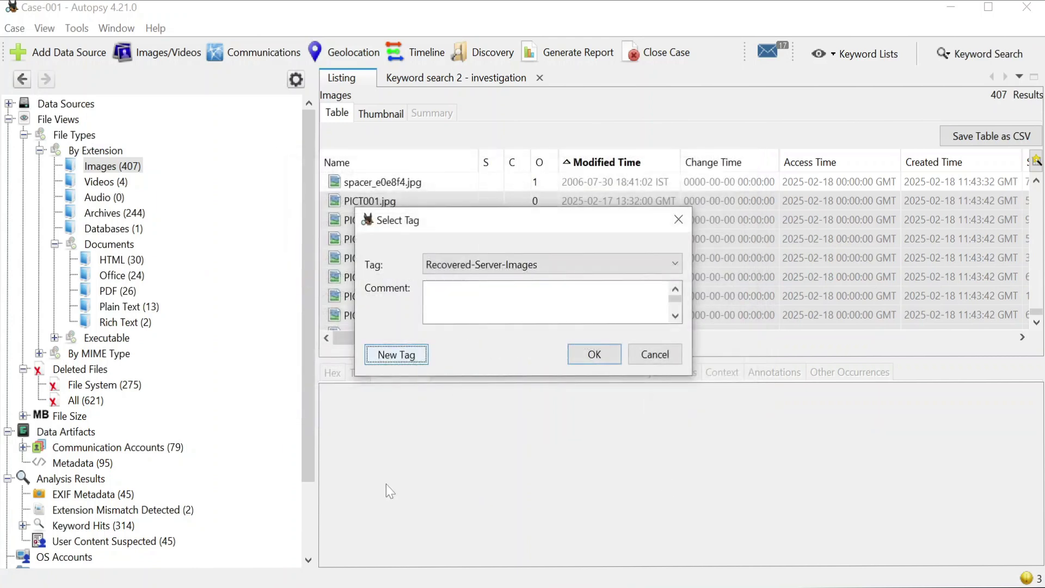
pyautogui.click(608, 354)
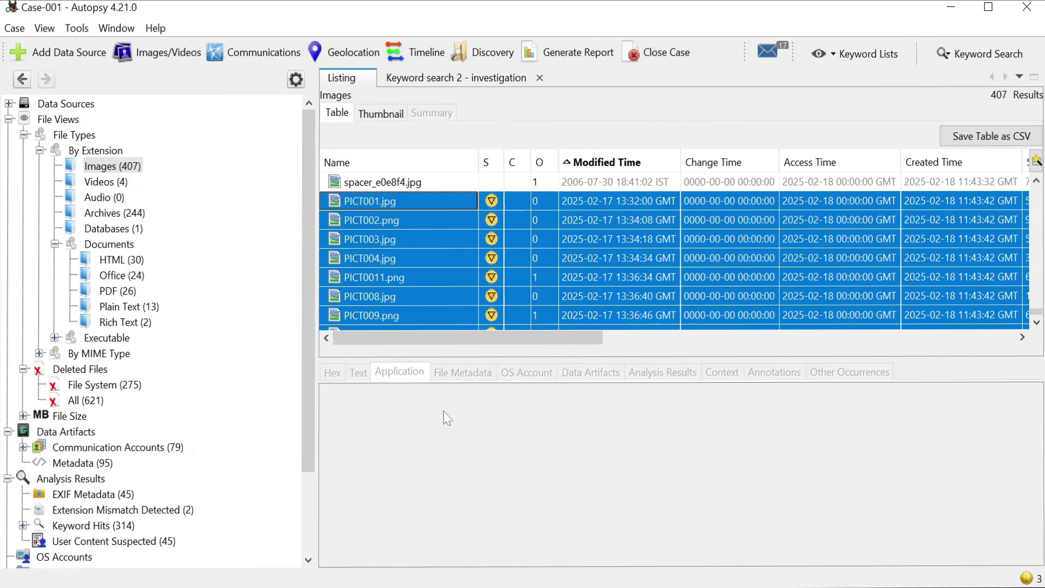
# Expand the Recovered-Server-Images tag in the case tree and list its File Tags, also checking its Result Tags
pyautogui.moveTo(305, 432); pyautogui.dragTo(305, 512)
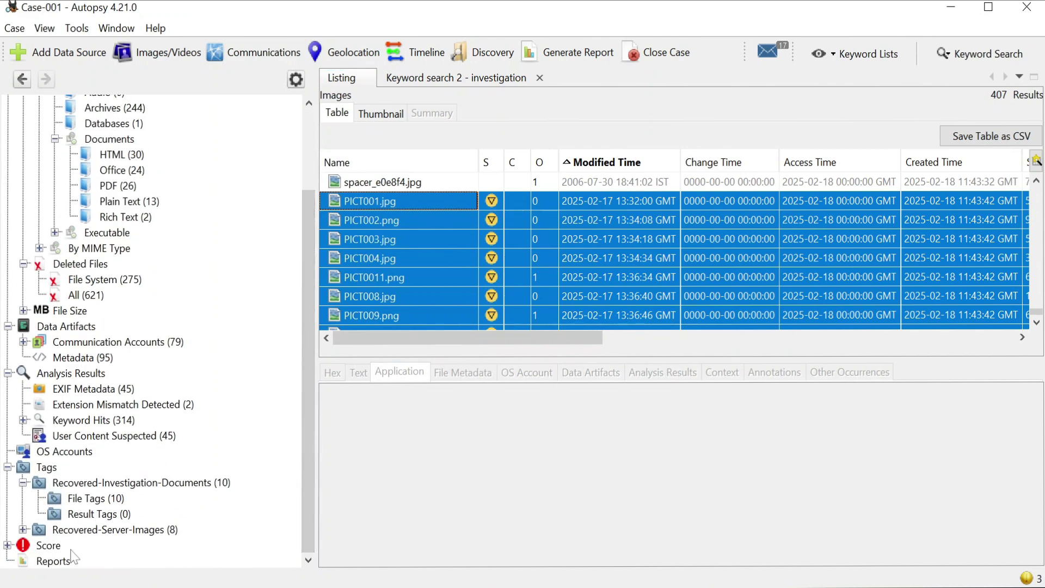
pyautogui.doubleClick(61, 535)
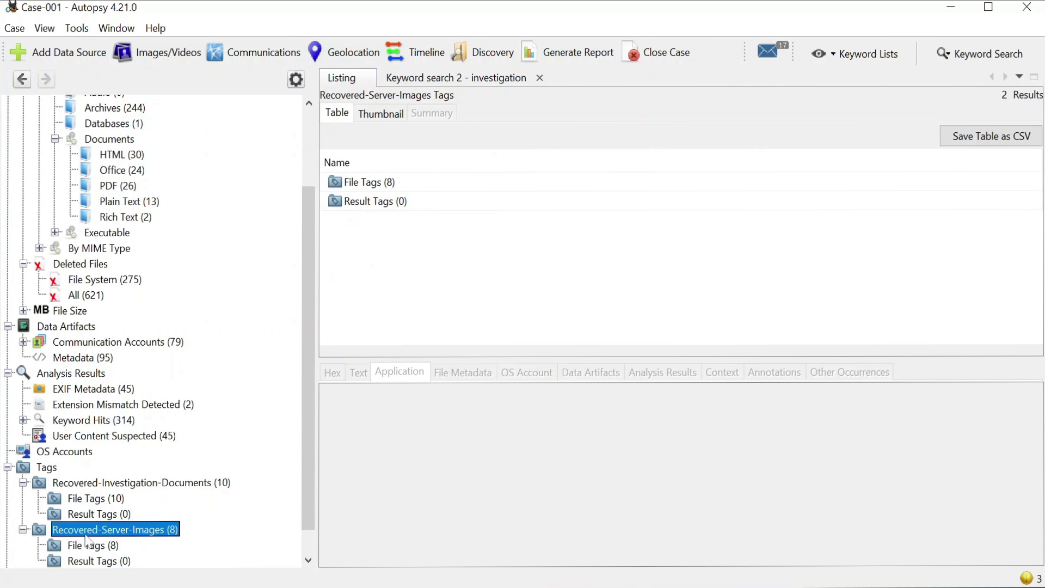
pyautogui.rightClick(94, 543)
pyautogui.click(82, 544)
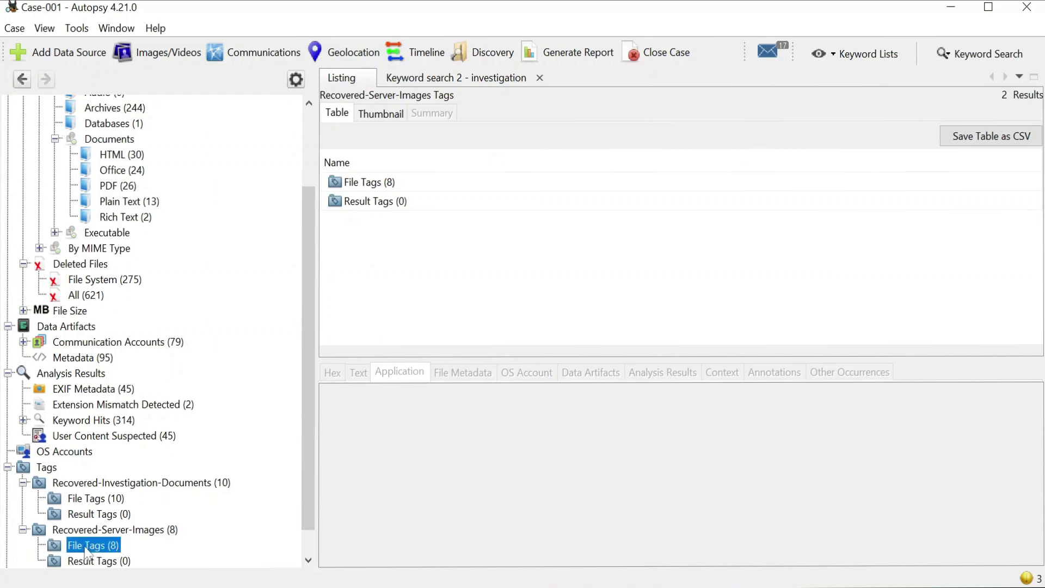
pyautogui.click(90, 561)
pyautogui.click(98, 545)
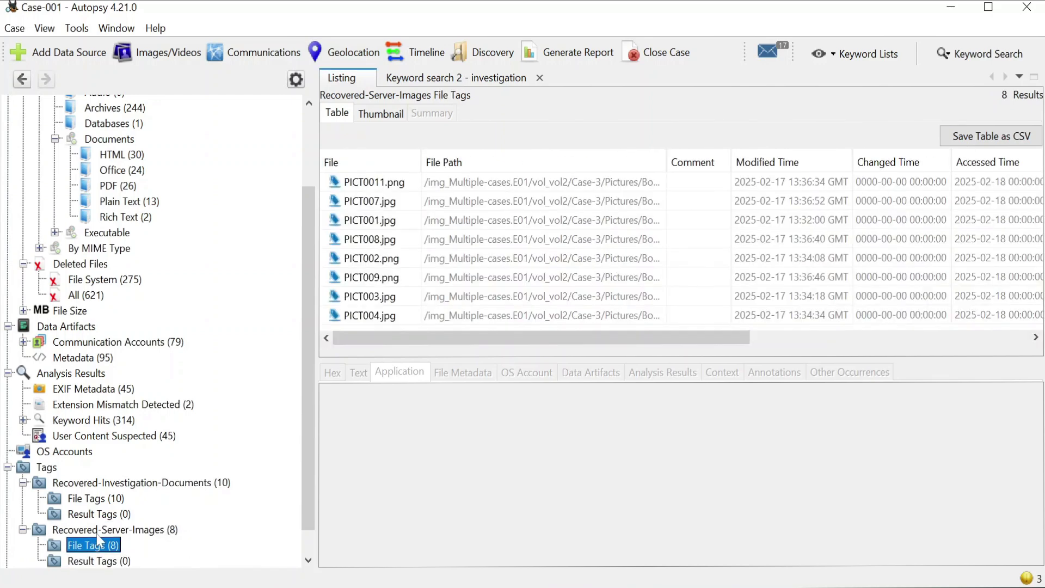
pyautogui.click(97, 533)
pyautogui.click(89, 559)
pyautogui.click(89, 545)
# Preview the files tagged Recovered-Server-Images one by one, from PICT007.jpg through PICT004.jpg
pyautogui.click(388, 207)
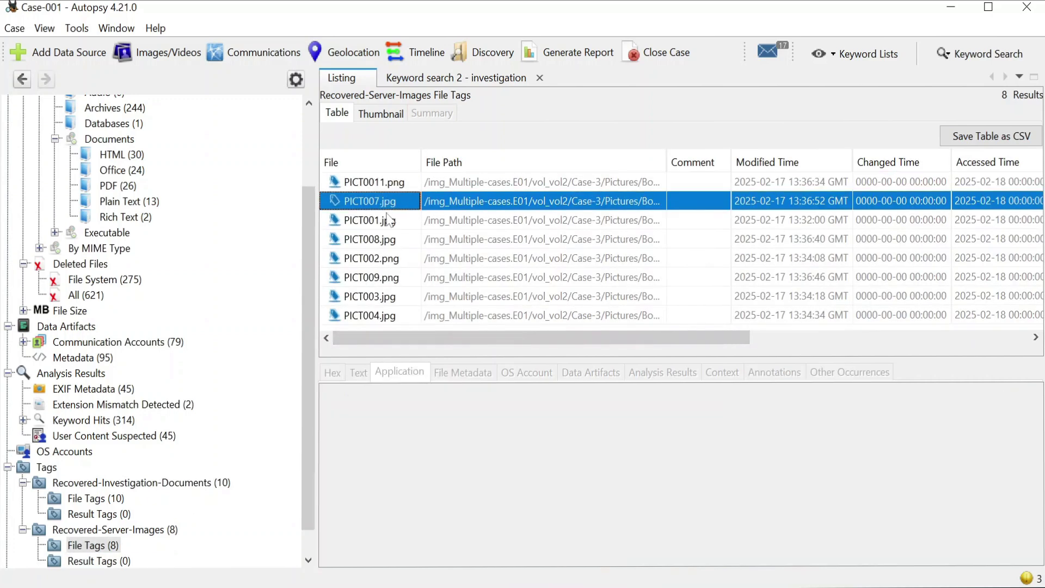
pyautogui.click(387, 240)
pyautogui.click(381, 259)
pyautogui.click(373, 279)
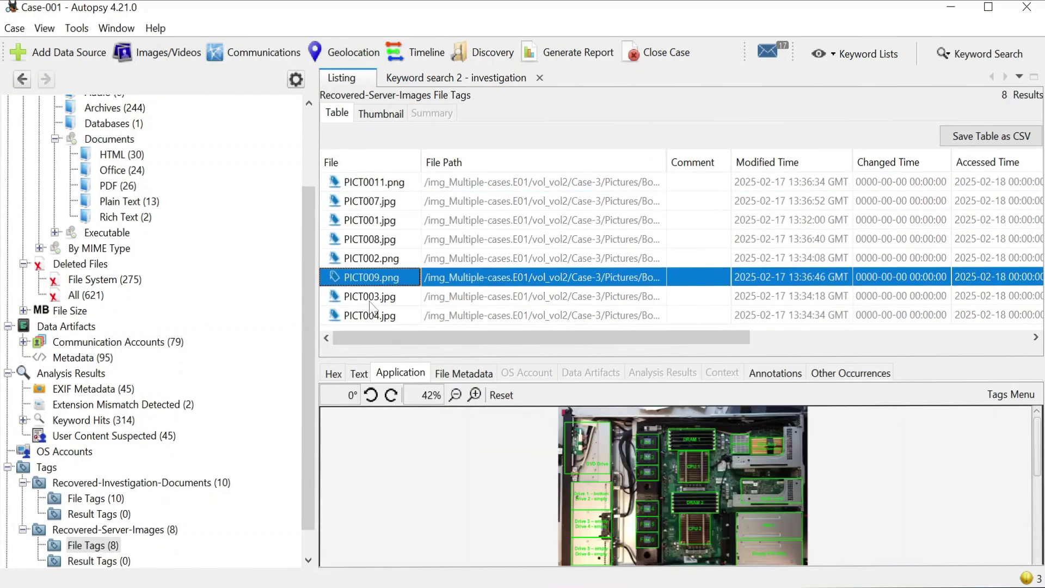
pyautogui.click(365, 297)
pyautogui.click(357, 316)
# Start a new report using the HTML Report module with Multiple-cases.E01 as the data source
pyautogui.click(552, 54)
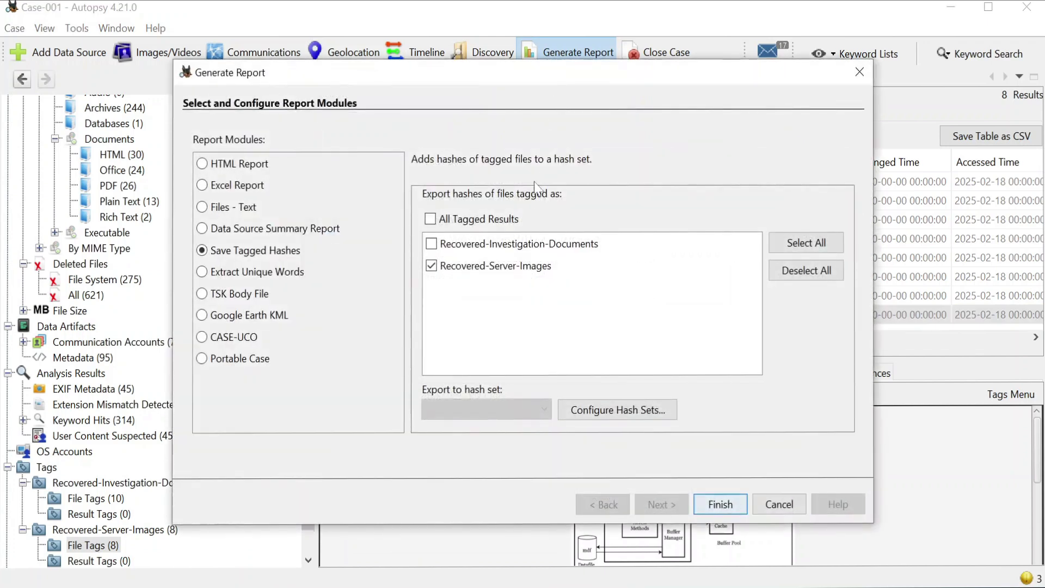
pyautogui.click(202, 163)
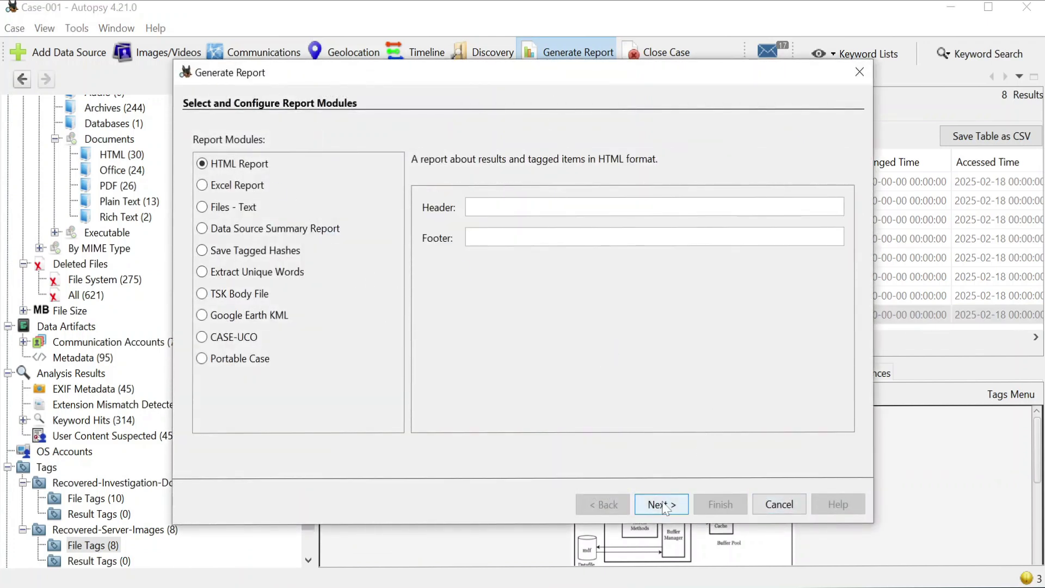
pyautogui.click(662, 505)
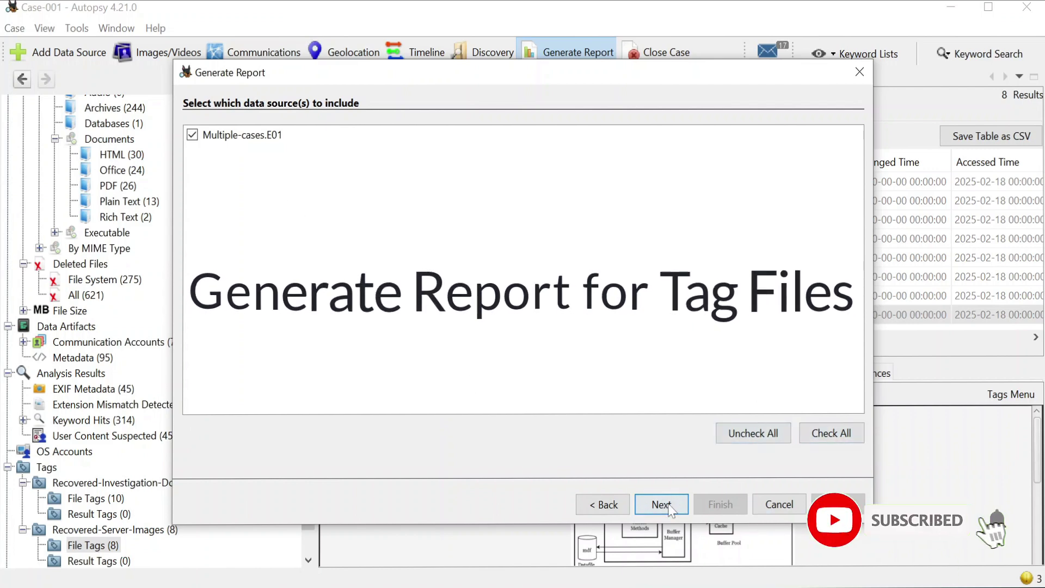
pyautogui.click(661, 504)
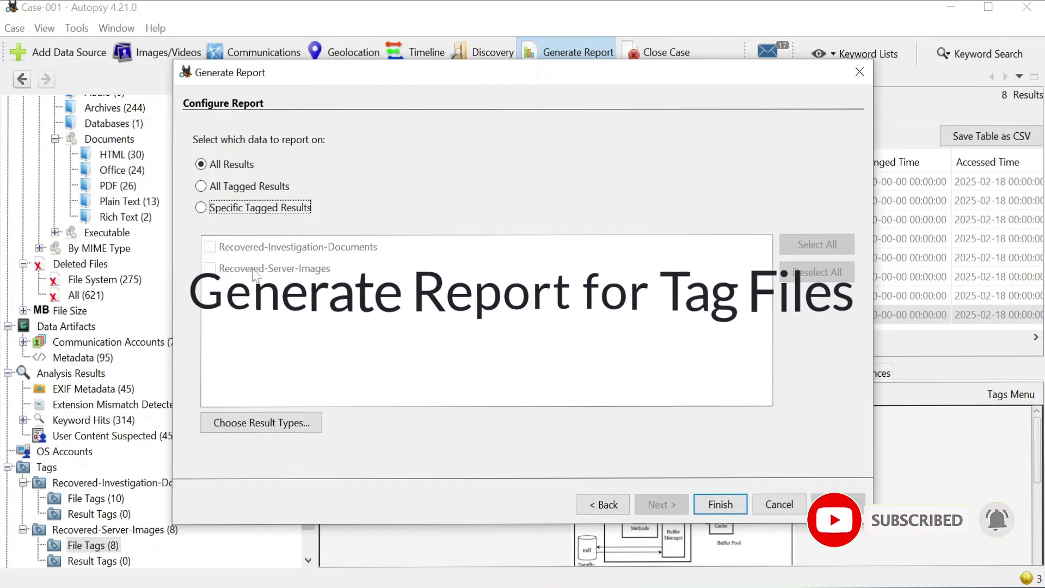
# Limit the report to specific tagged results with only the Recovered-Server-Images tag included, and generate it
pyautogui.click(203, 186)
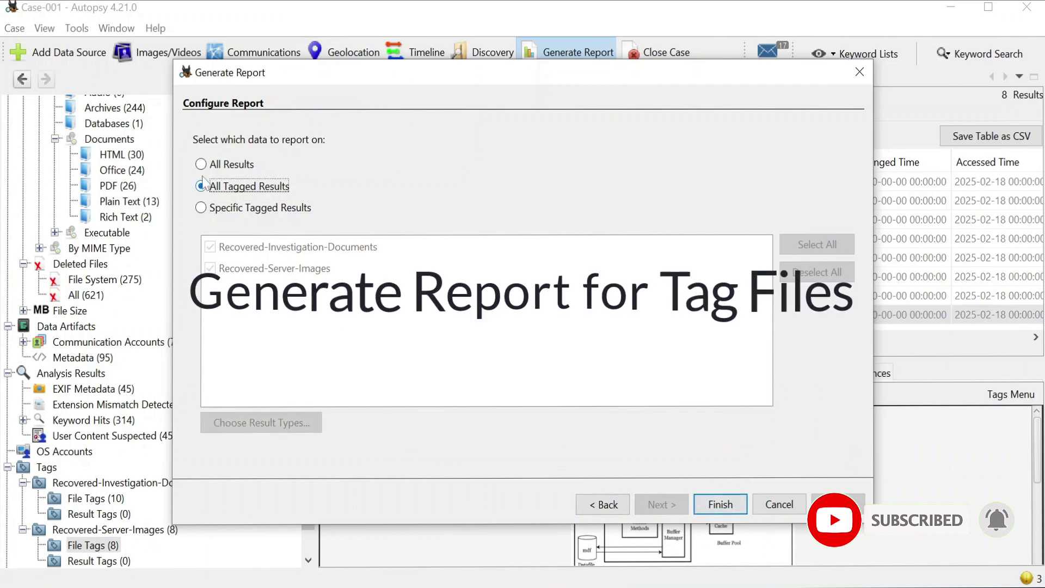
pyautogui.click(201, 207)
pyautogui.click(210, 246)
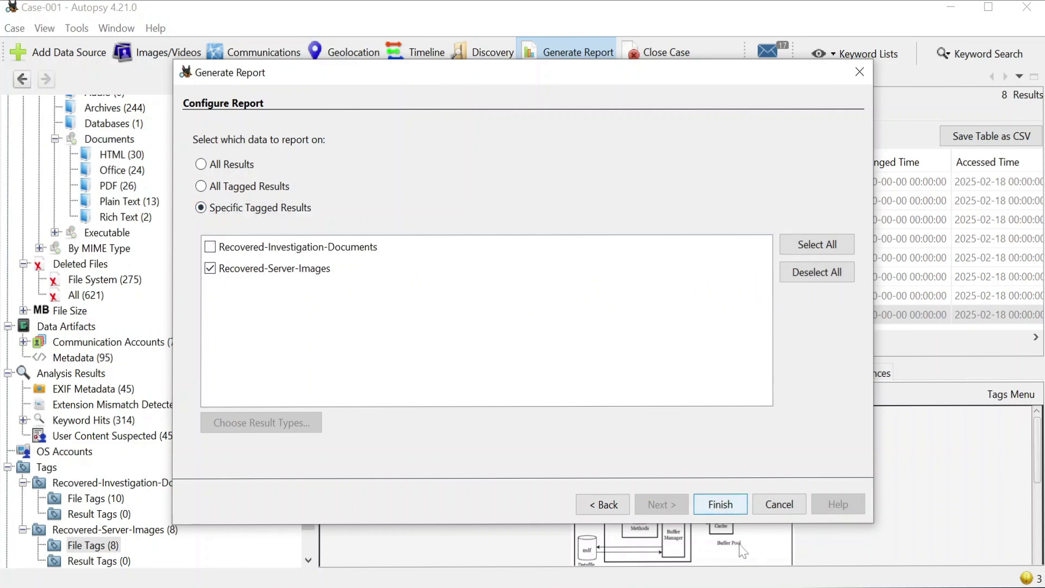
pyautogui.click(721, 504)
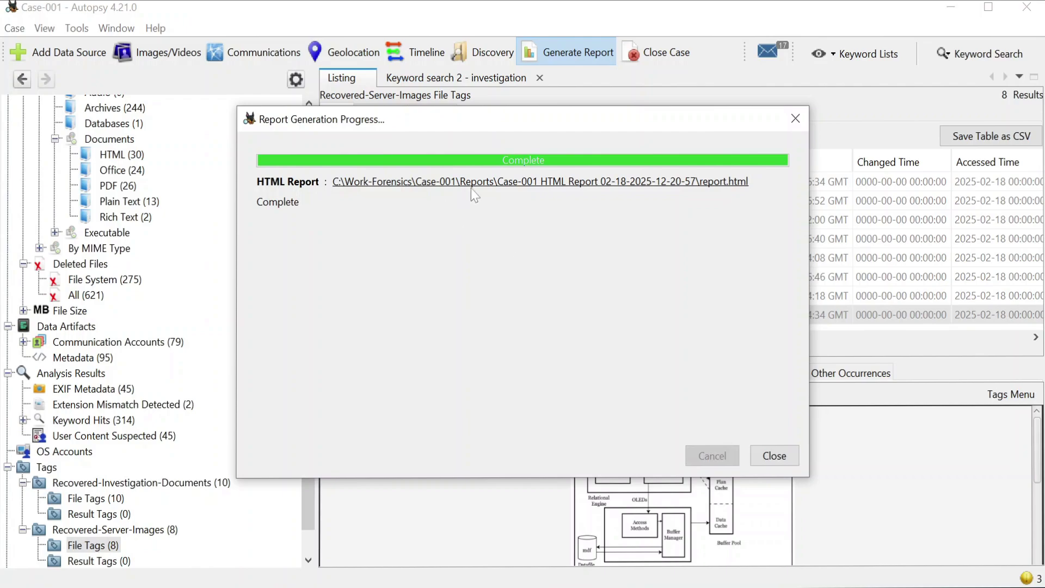
# Open the generated HTML report in the browser and read through its case summary and image information
pyautogui.click(515, 188)
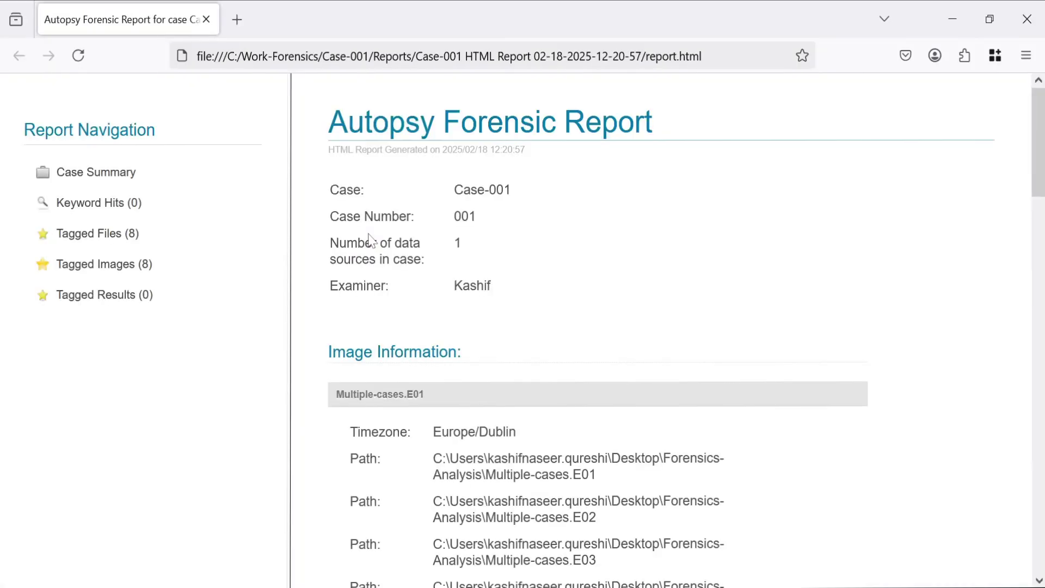
pyautogui.scroll(-2, 585, 324)
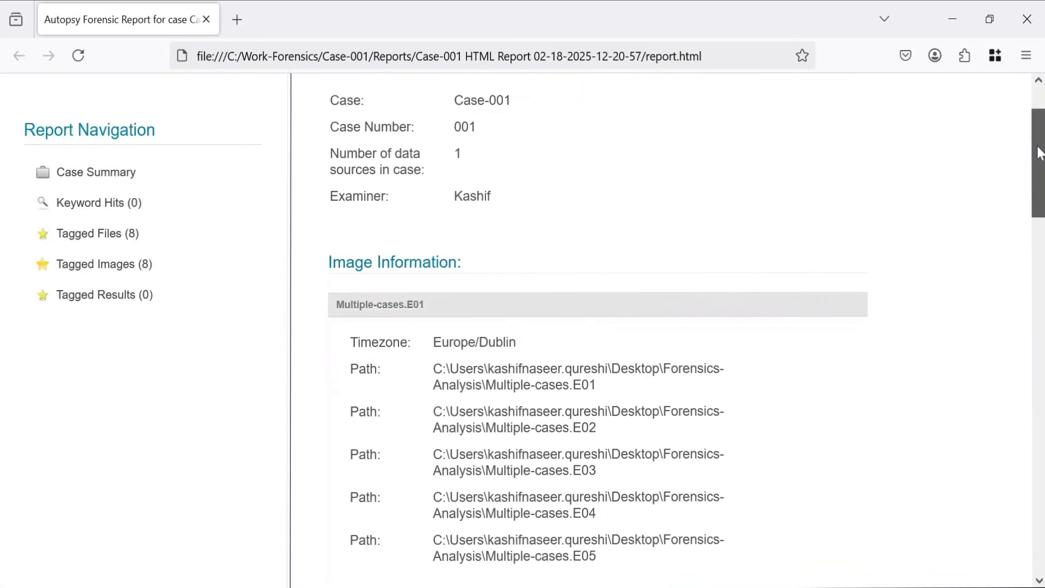
pyautogui.moveTo(1038, 152); pyautogui.dragTo(1038, 131)
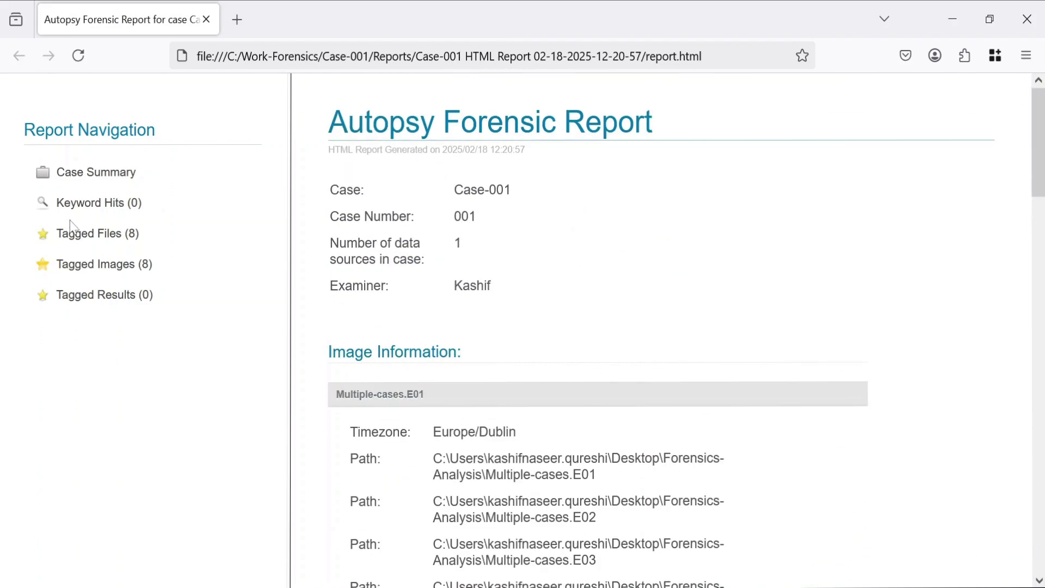
# Show the report's Tagged Files section and view the linked image PICT0011.png
pyautogui.click(84, 239)
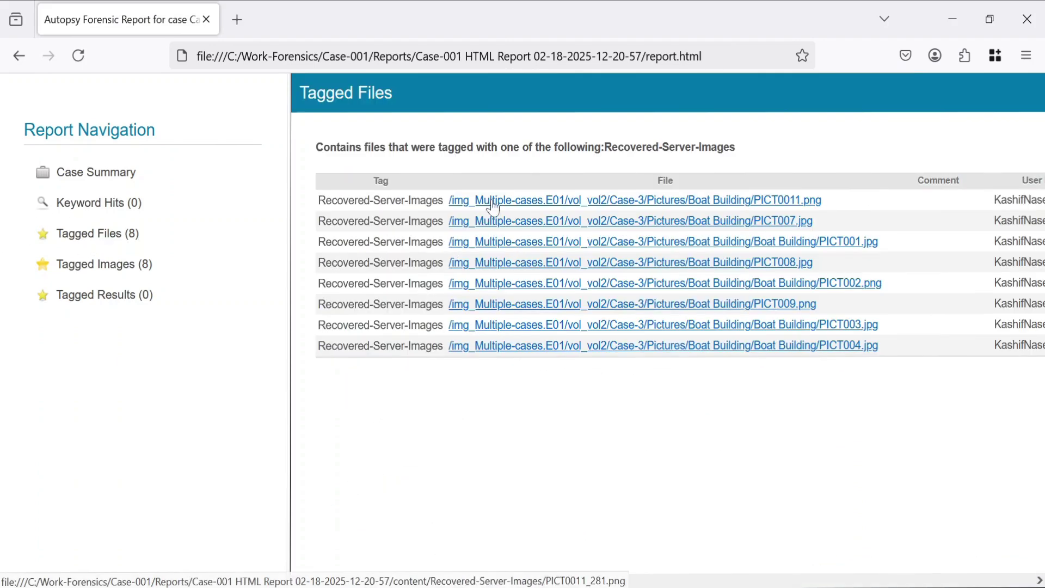
pyautogui.click(718, 205)
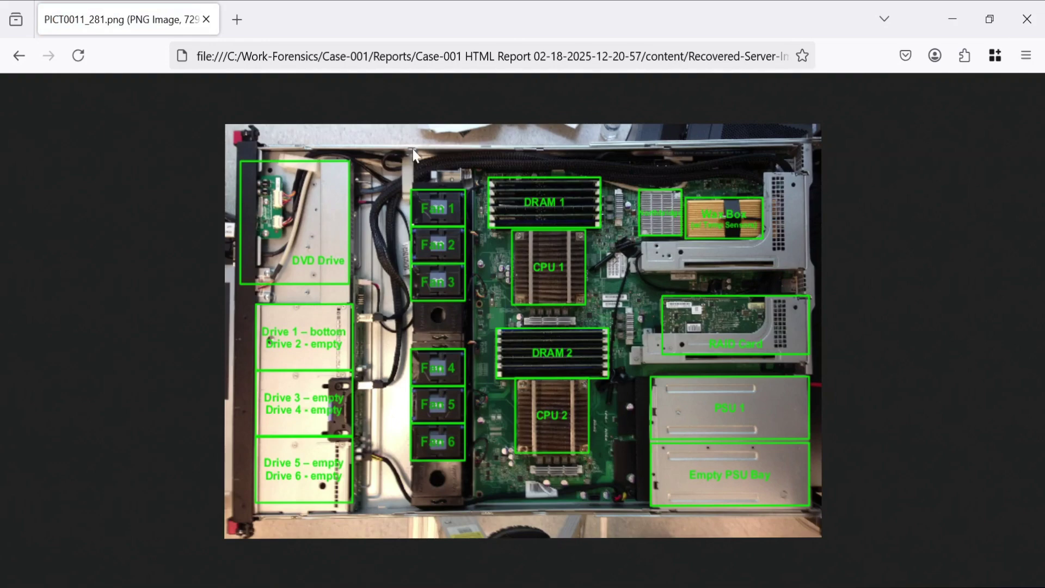
# View the tagged images PICT007.jpg, PICT001.jpg and PICT008.jpg linked in the report's Tagged Files section
pyautogui.click(19, 55)
pyautogui.click(469, 222)
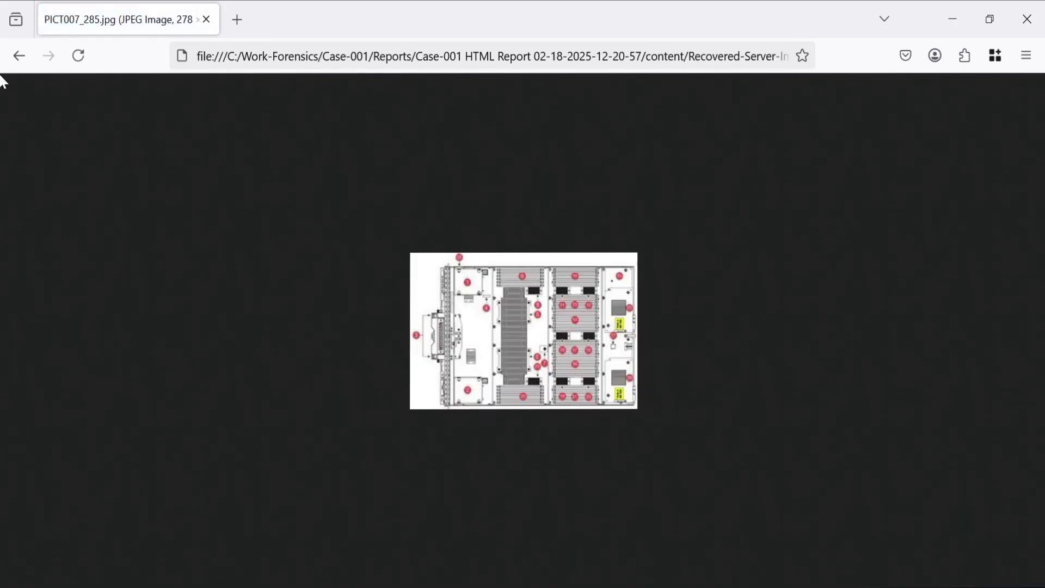
pyautogui.click(19, 55)
pyautogui.click(534, 243)
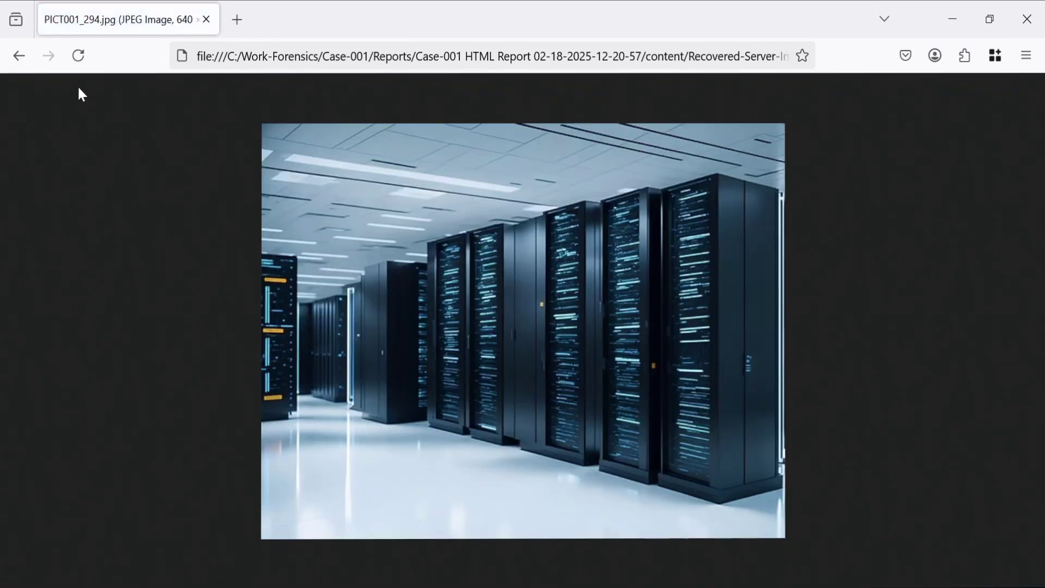
pyautogui.click(19, 56)
pyautogui.click(531, 263)
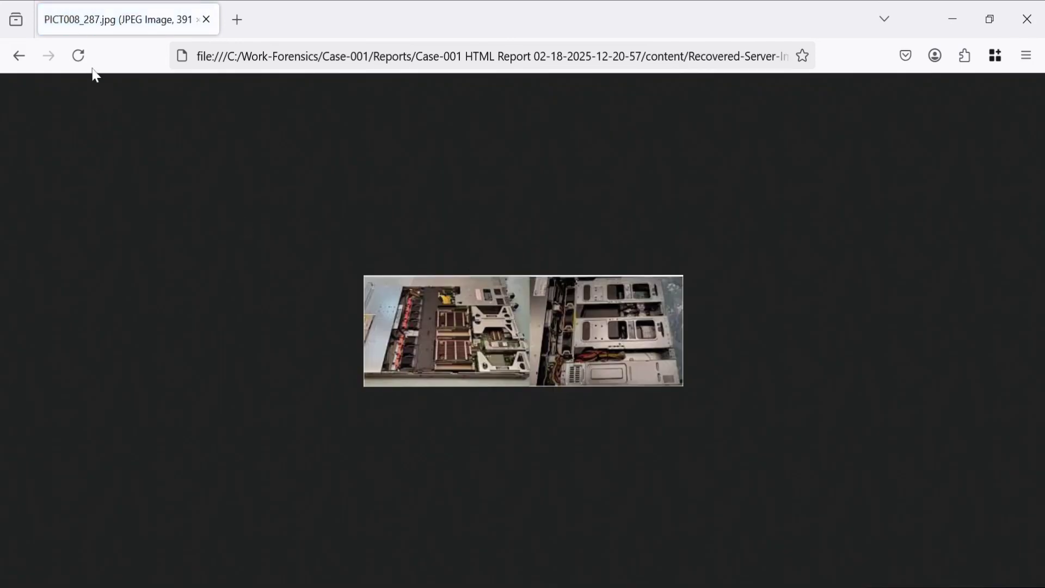
pyautogui.click(19, 56)
# Return to the report's main page, then close the report and the report generation progress window
pyautogui.click(19, 55)
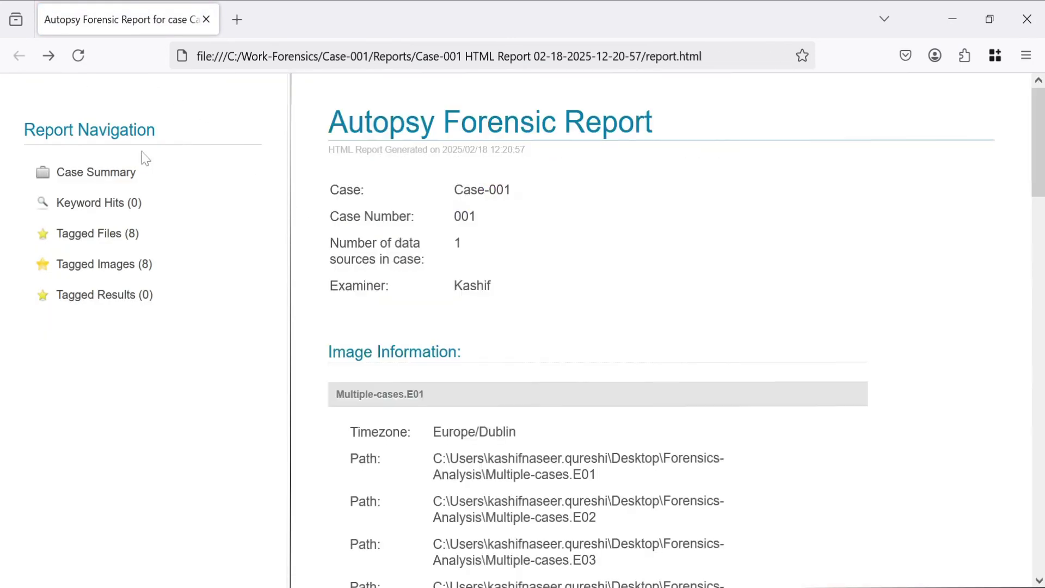
pyautogui.click(1027, 19)
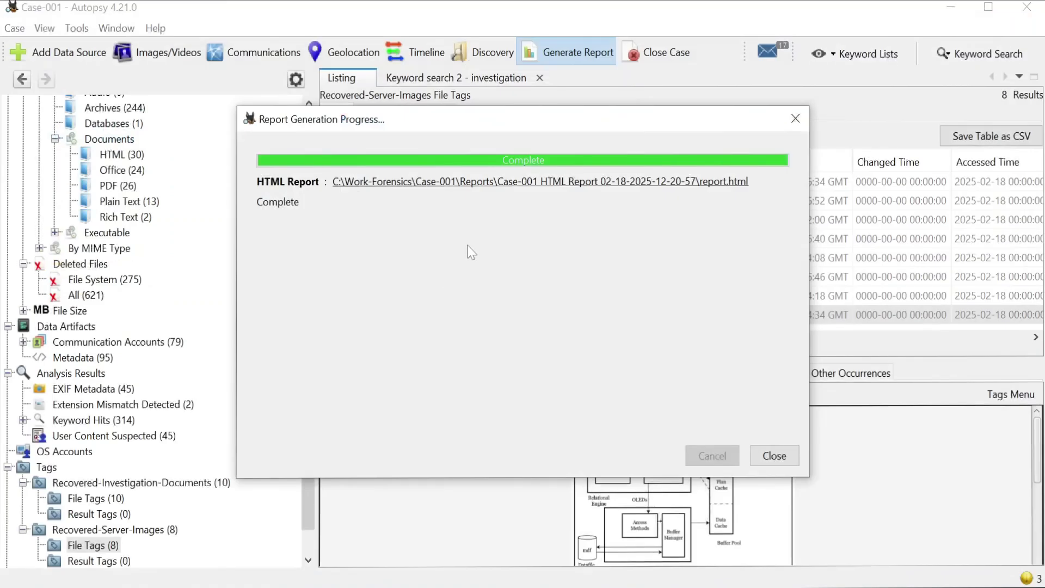
pyautogui.click(773, 457)
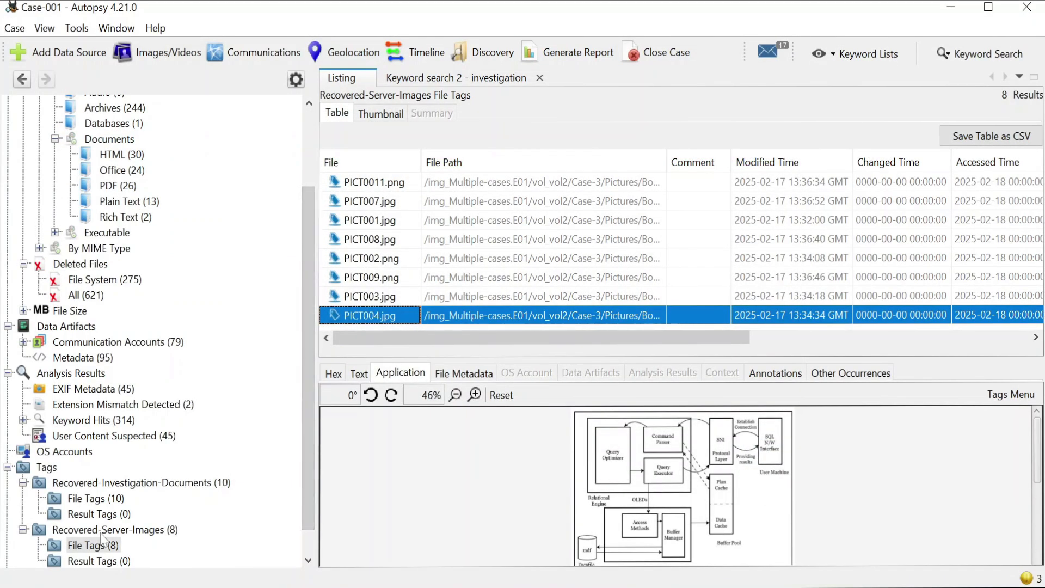
# List the case's image files by extension and change the list's sorting on the Flags(Dir) column
pyautogui.scroll(3, 103, 196)
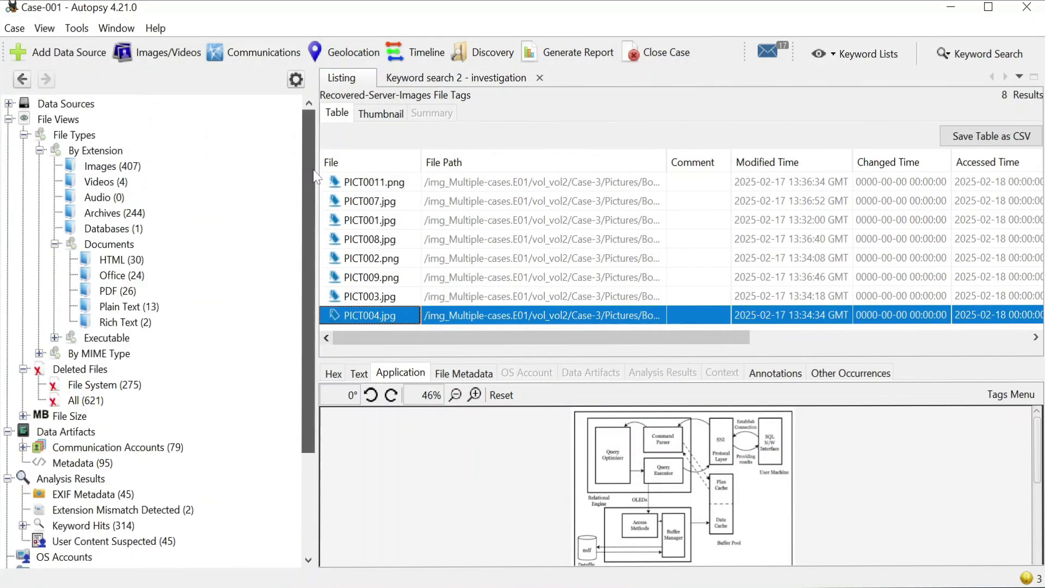
pyautogui.click(24, 135)
pyautogui.doubleClick(75, 135)
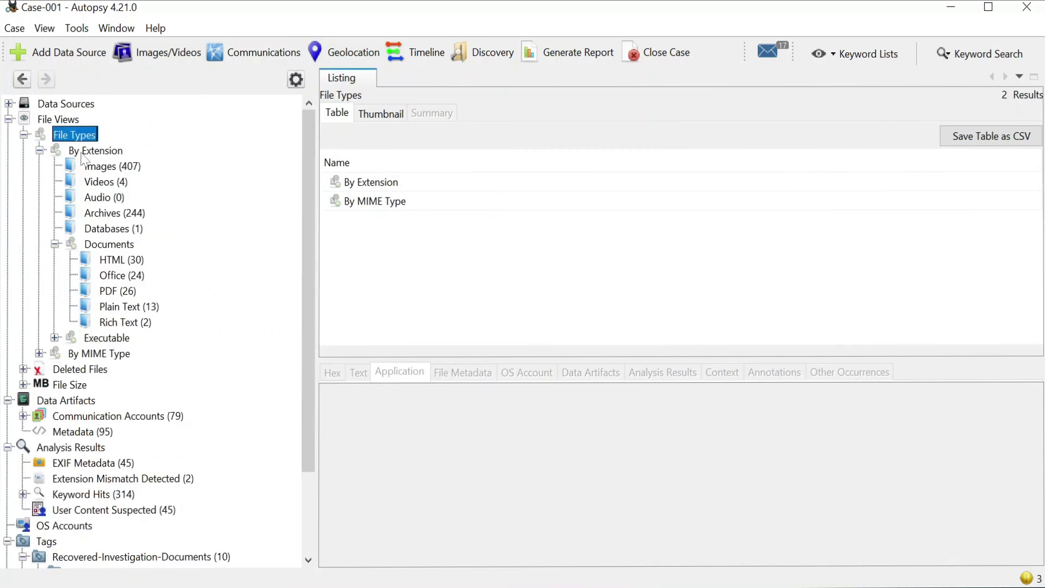
pyautogui.click(83, 155)
pyautogui.click(87, 165)
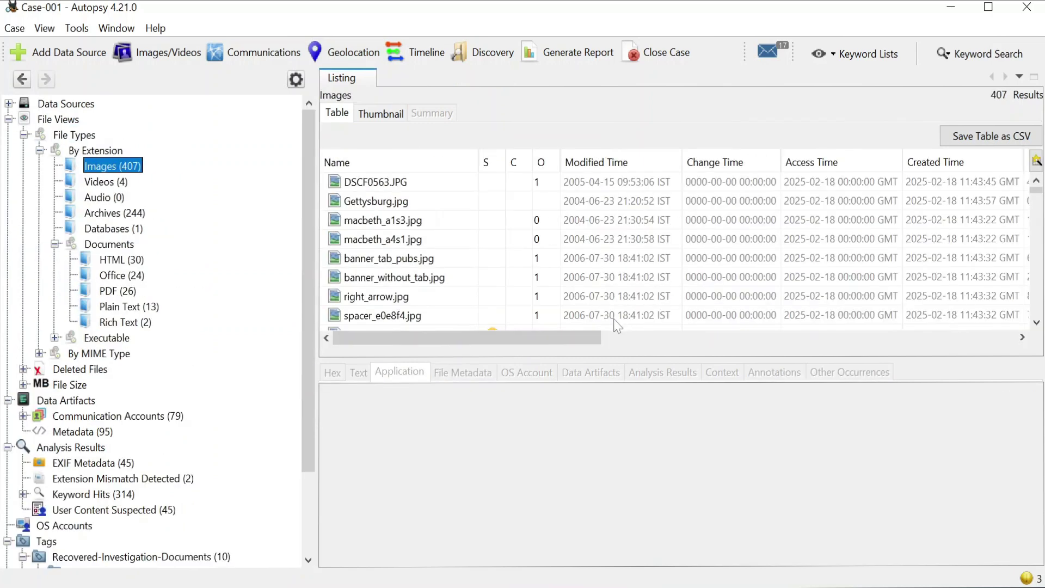
pyautogui.moveTo(593, 337); pyautogui.dragTo(723, 337)
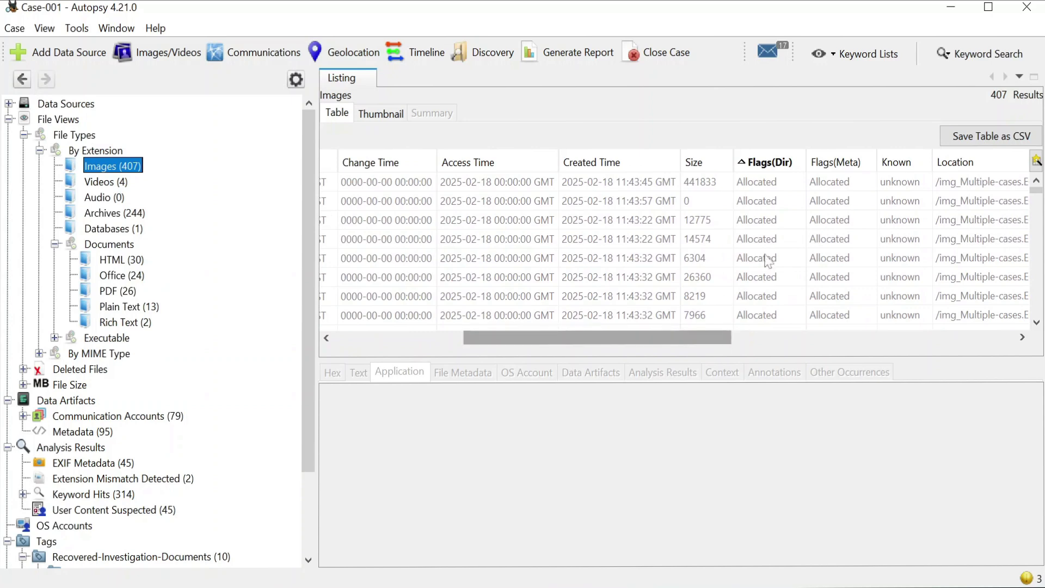
pyautogui.click(770, 162)
pyautogui.click(777, 164)
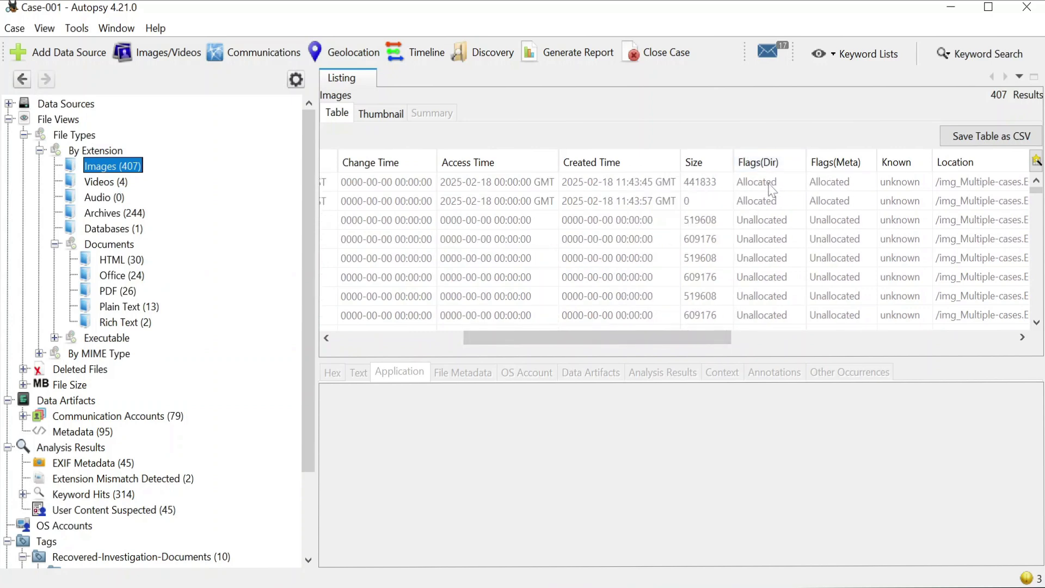
# Preview the unallocated image files one after another in the image list
pyautogui.click(772, 185)
pyautogui.click(768, 201)
pyautogui.click(768, 219)
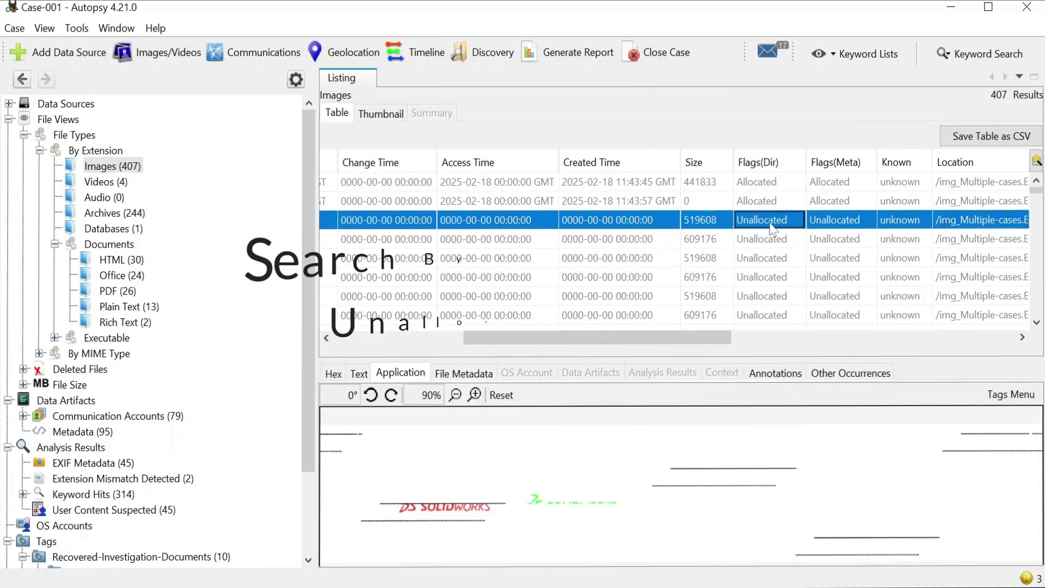
pyautogui.click(767, 241)
pyautogui.click(768, 259)
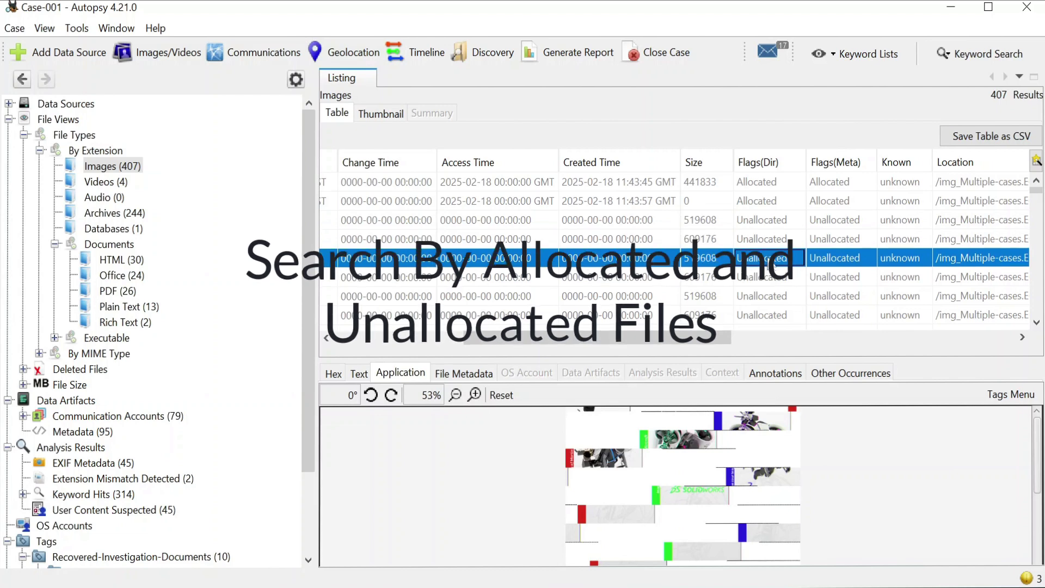
pyautogui.click(768, 278)
pyautogui.click(768, 296)
pyautogui.click(768, 314)
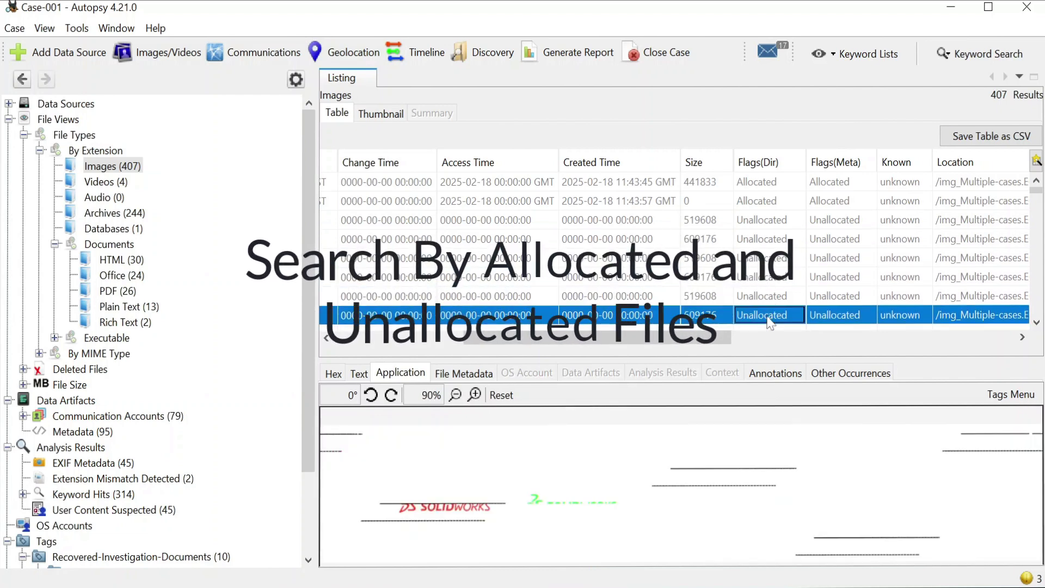
# Examine the allocated image files, checking entries at both ends of the image list
pyautogui.click(1001, 182)
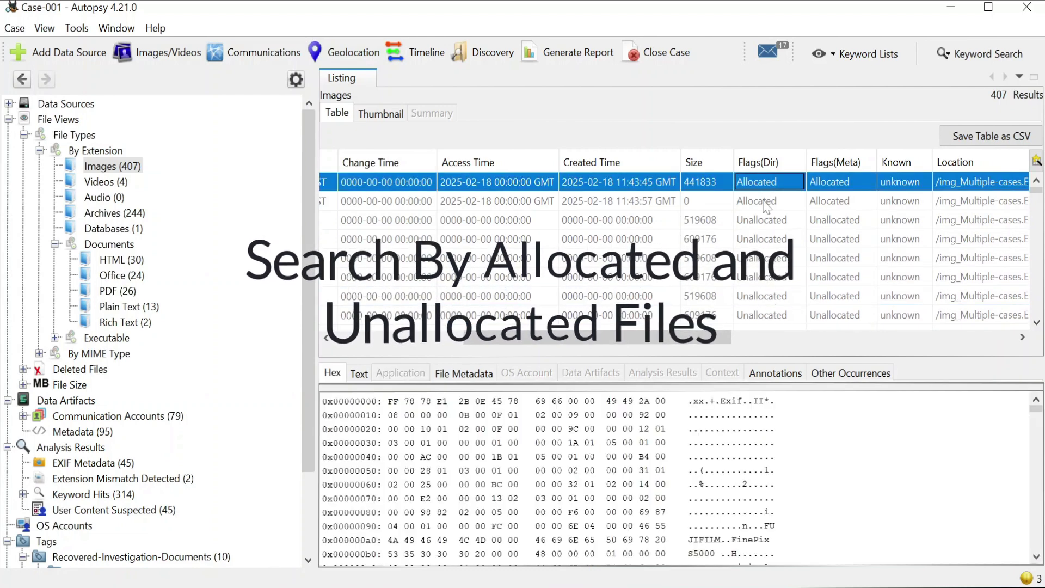
pyautogui.press('Down')
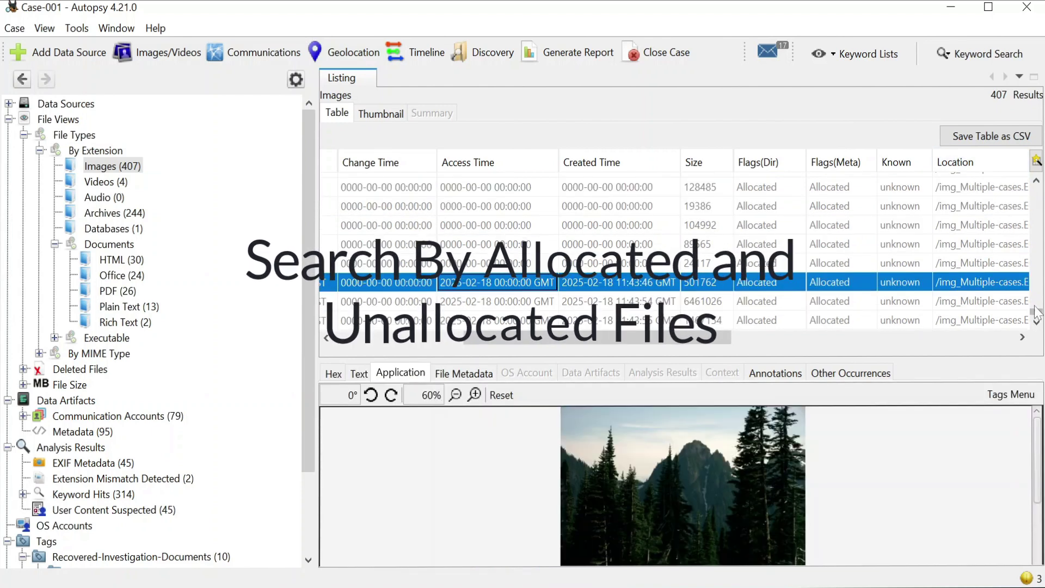
pyautogui.moveTo(1037, 312); pyautogui.dragTo(1037, 188)
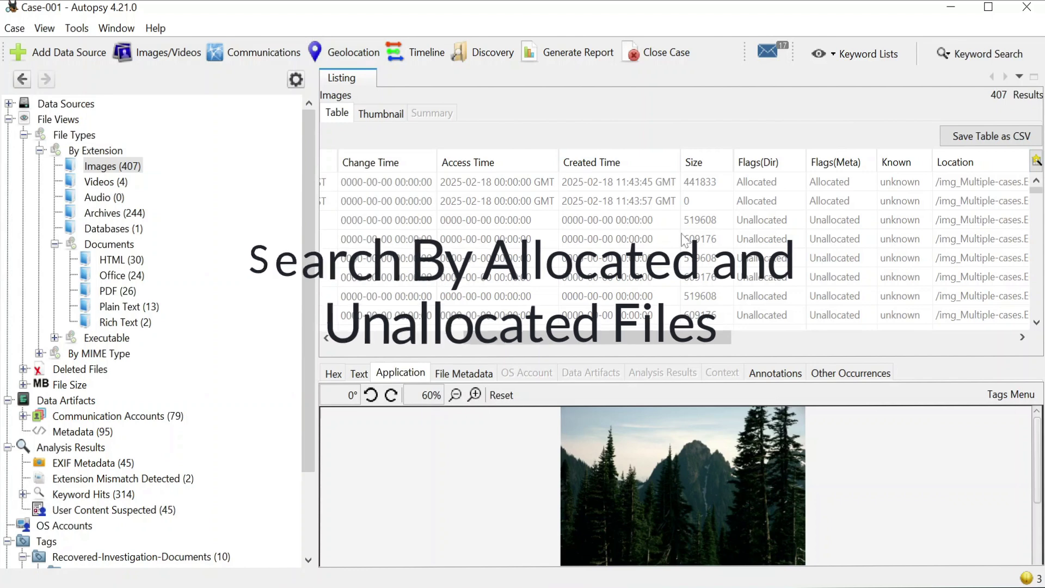
# Extract four consecutive allocated images, from macbeth_a1s3.jpg through banner_without_tab.jpg, to C:\Work-Forensics
pyautogui.scroll(-3, 1041, 258)
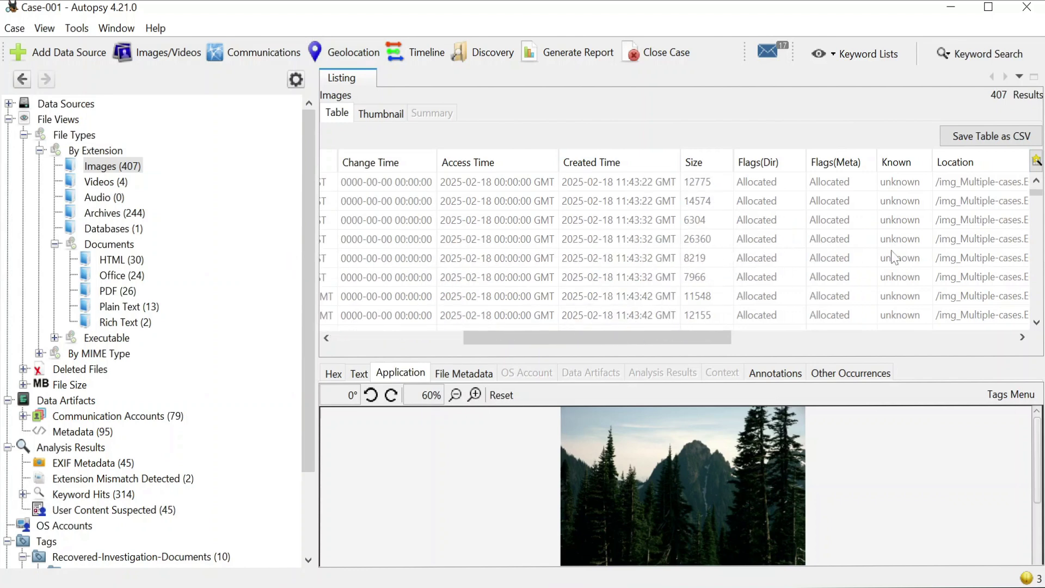
pyautogui.click(694, 185)
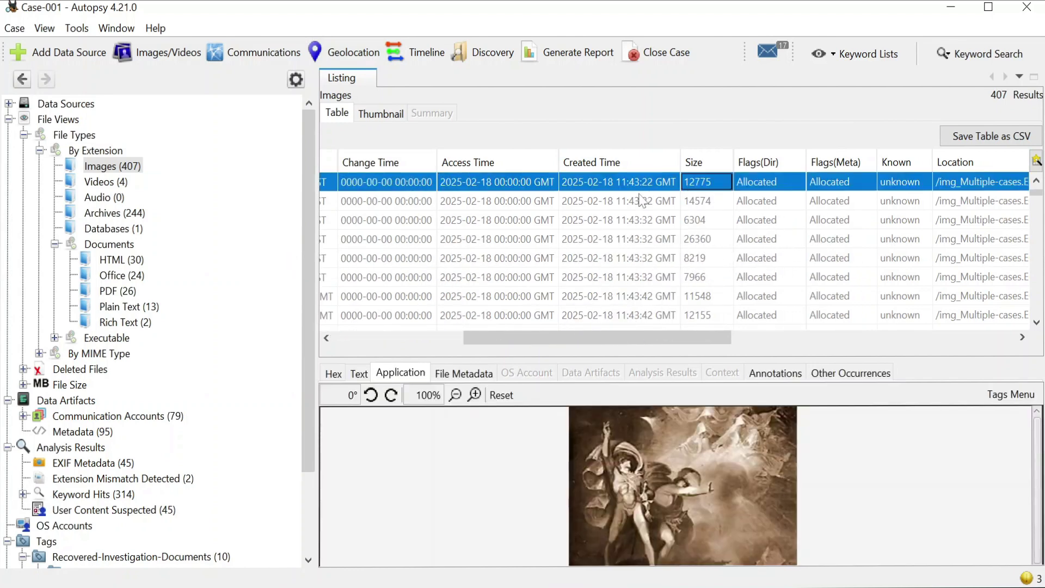
pyautogui.keyDown('shift'); pyautogui.click(611, 206); pyautogui.keyUp('shift')
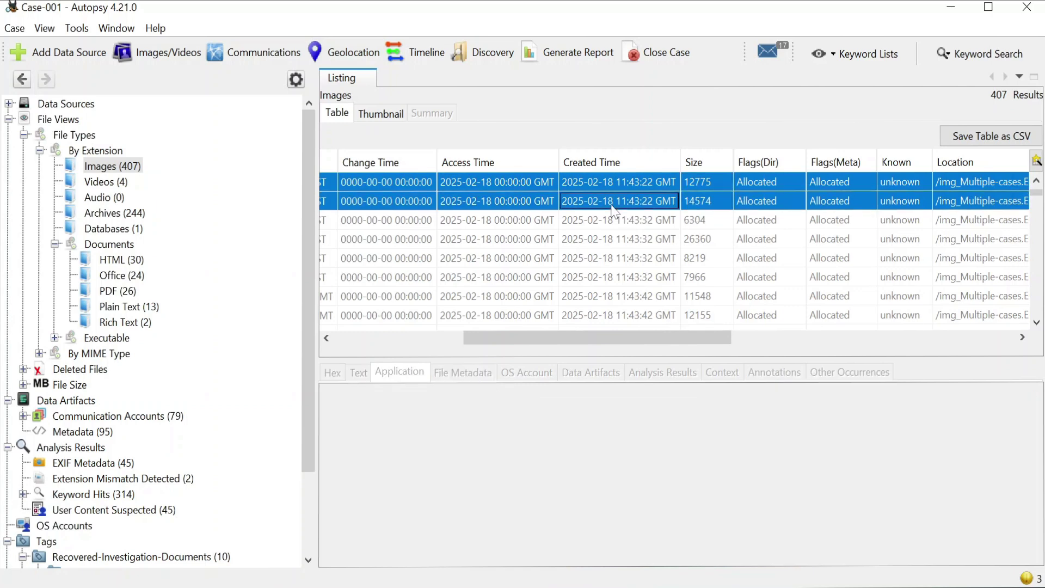
pyautogui.keyDown('shift'); pyautogui.click(612, 223); pyautogui.keyUp('shift')
pyautogui.keyDown('shift'); pyautogui.click(575, 242); pyautogui.keyUp('shift')
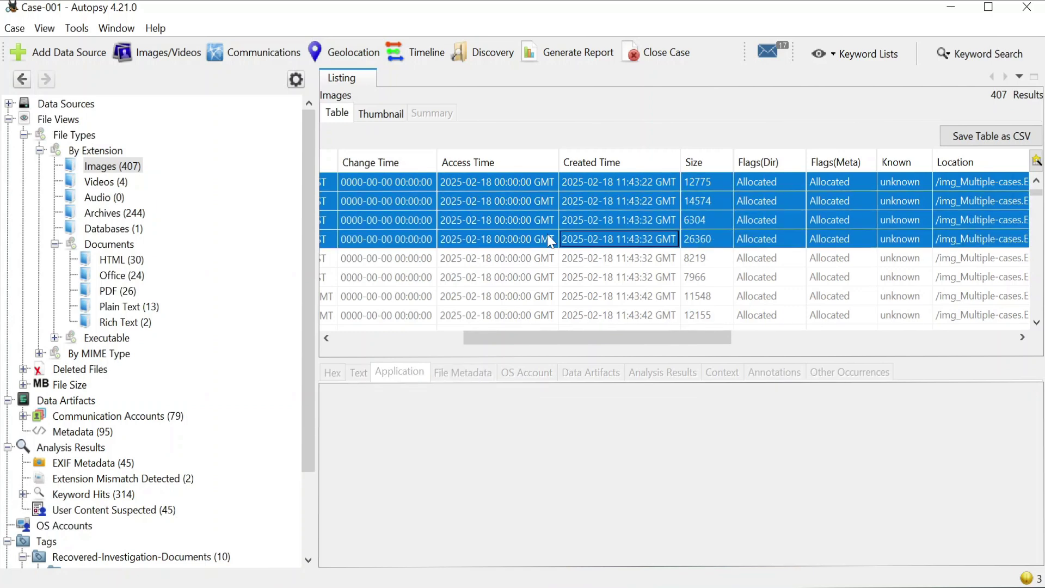
pyautogui.rightClick(404, 219)
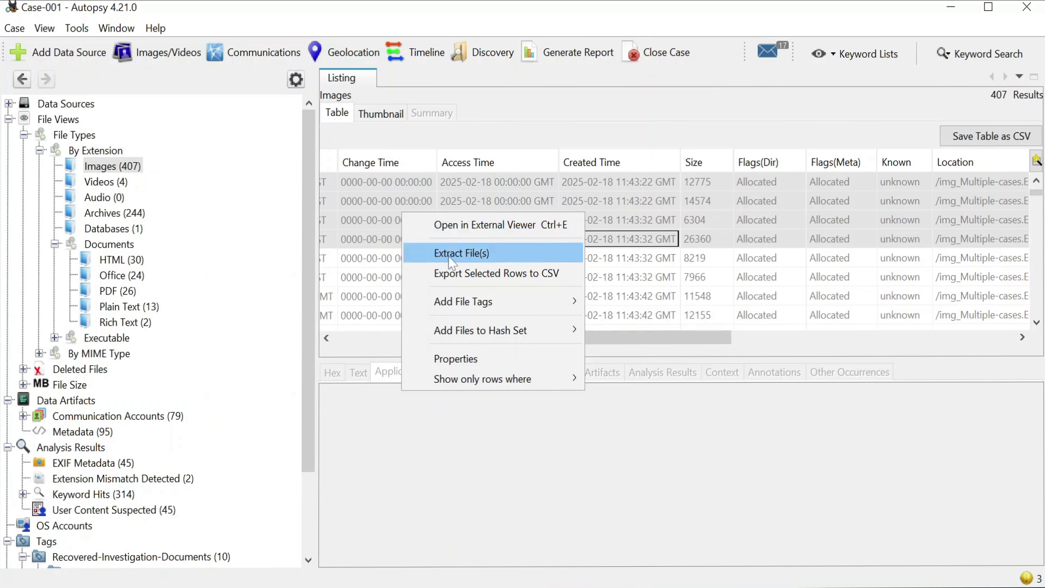
pyautogui.press('Return')
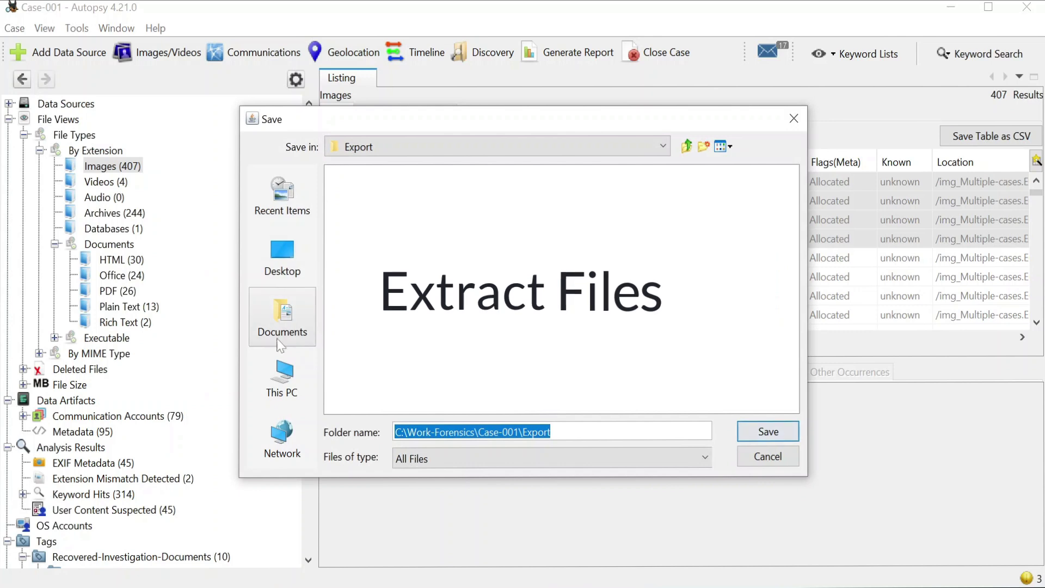
pyautogui.click(282, 378)
pyautogui.doubleClick(362, 283)
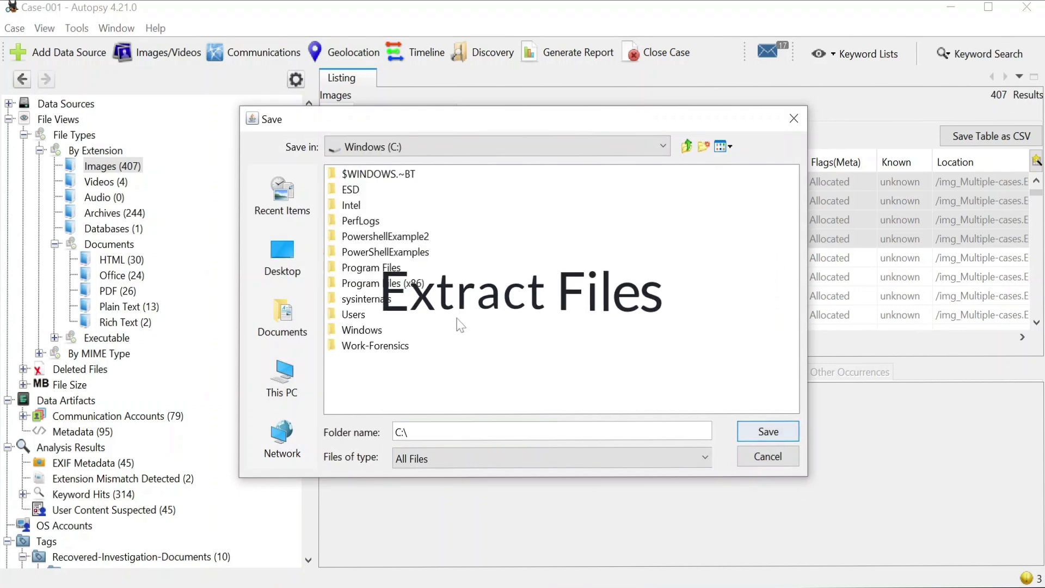
pyautogui.doubleClick(376, 346)
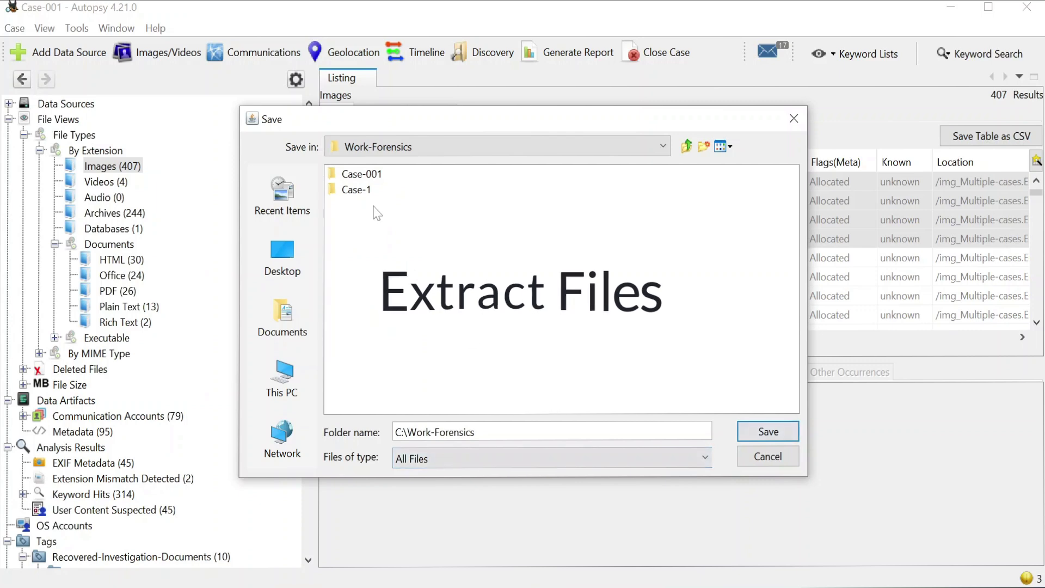
pyautogui.click(764, 432)
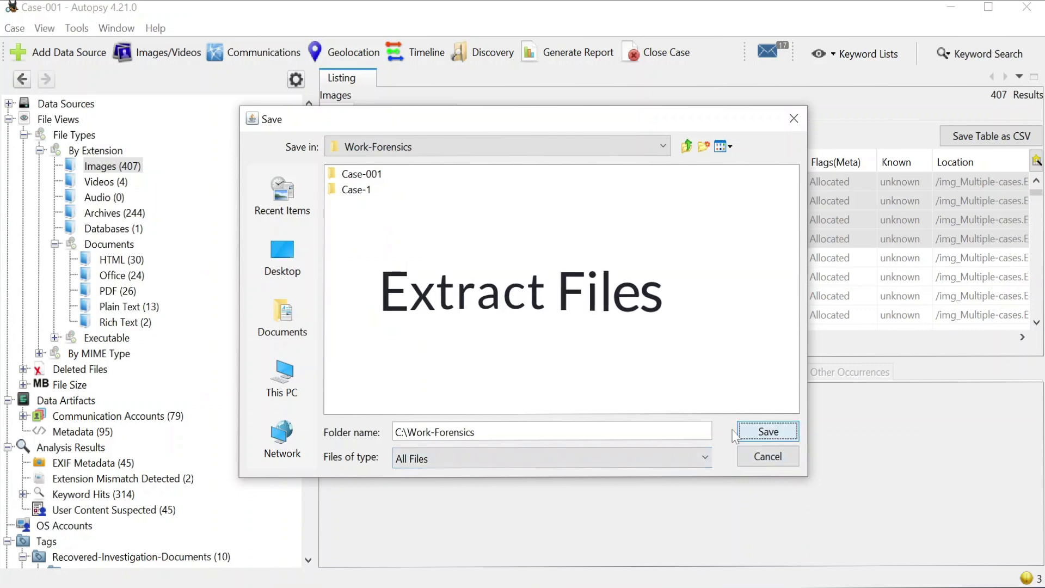
pyautogui.click(612, 348)
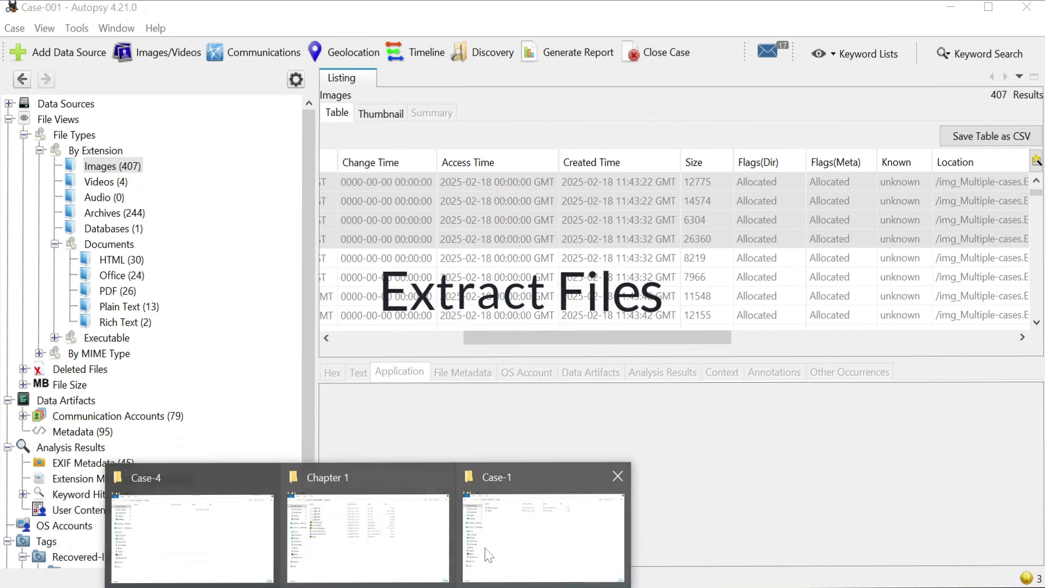
# Switch to File Explorer and check the four extracted images in the C:\Work-Forensics folder
pyautogui.click(532, 513)
pyautogui.doubleClick(216, 314)
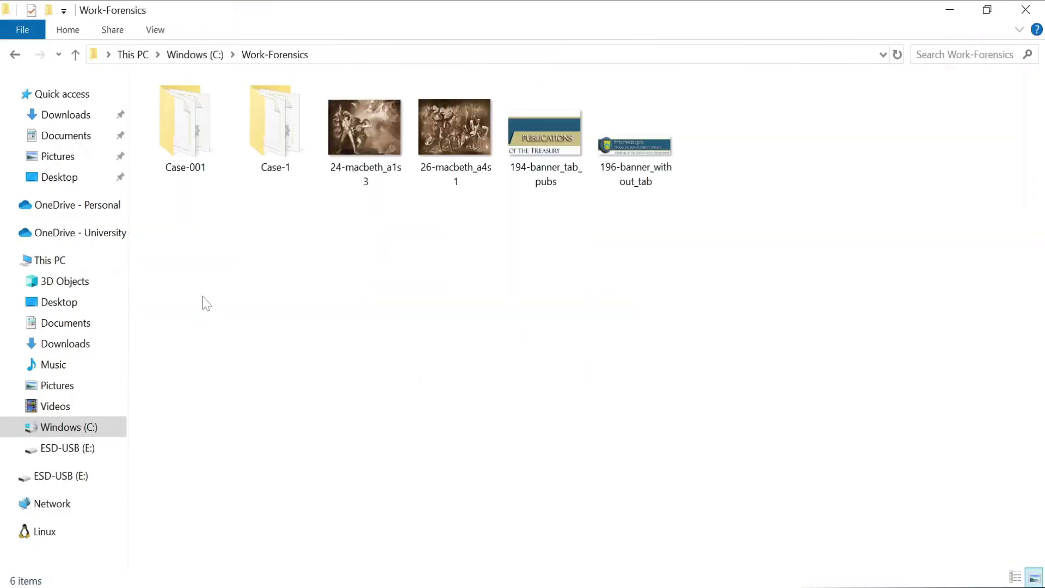
pyautogui.moveTo(342, 212); pyautogui.dragTo(688, 222)
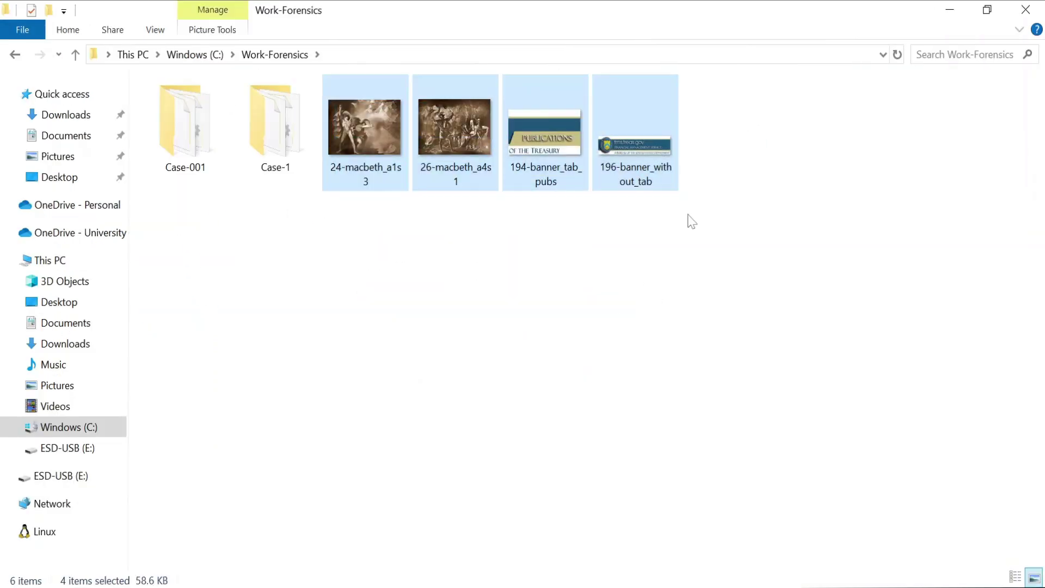
pyautogui.click(563, 401)
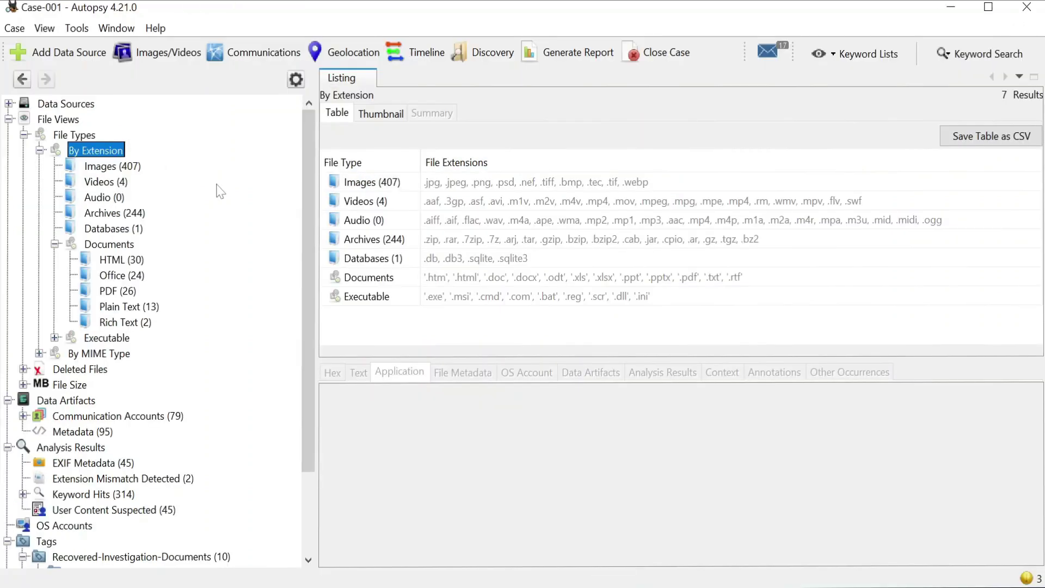
# Switch back to Autopsy, list all deleted files, and inspect the hex content of the third entry
pyautogui.click(24, 135)
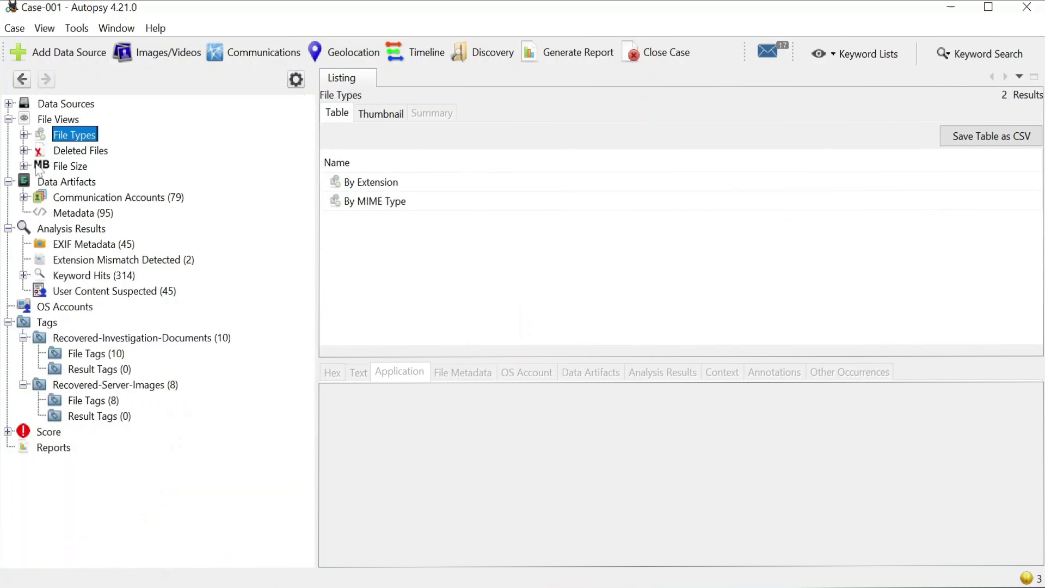
pyautogui.click(50, 106)
pyautogui.click(64, 153)
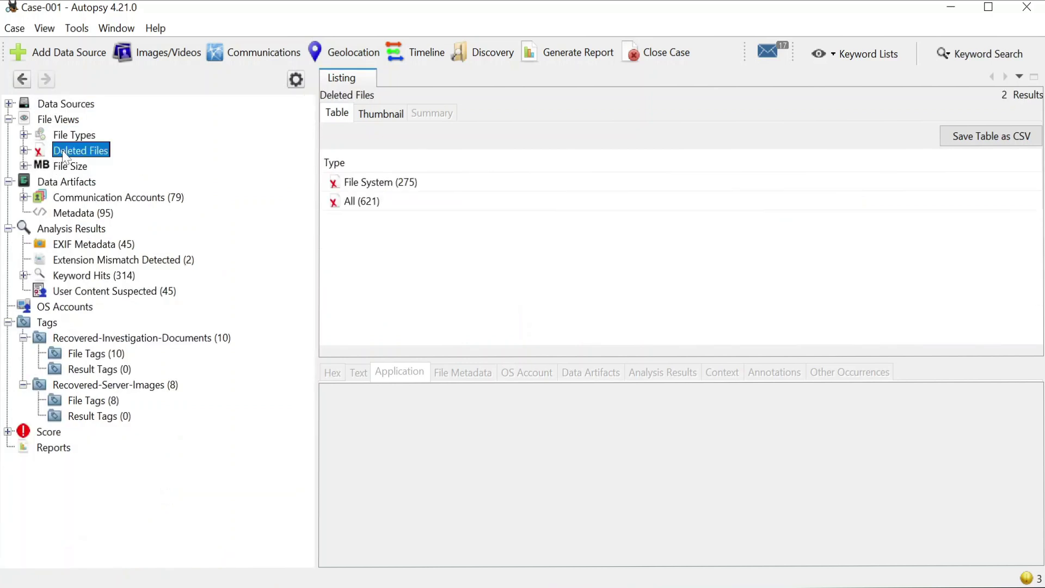
pyautogui.click(24, 151)
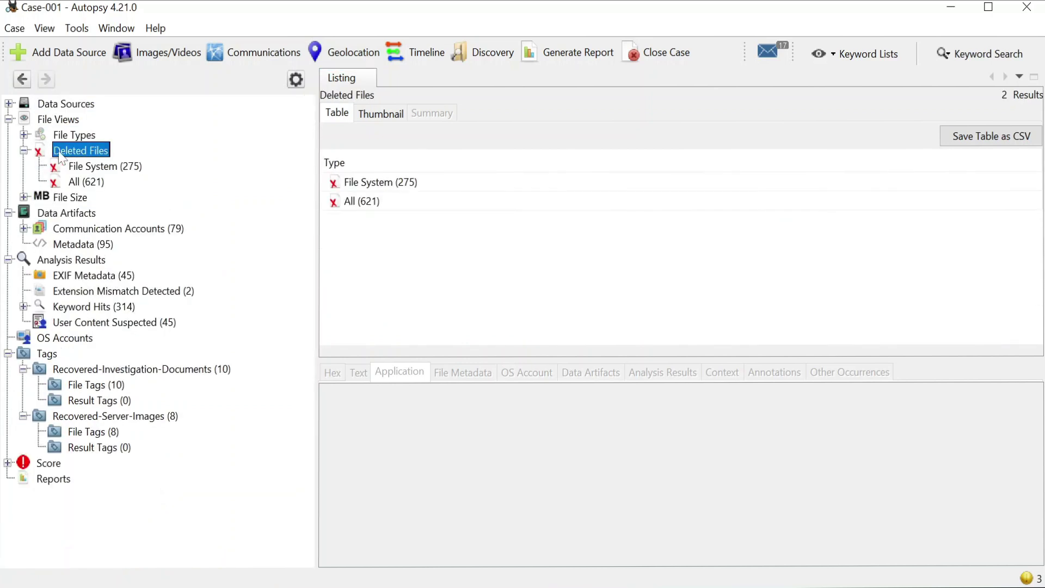
pyautogui.click(86, 182)
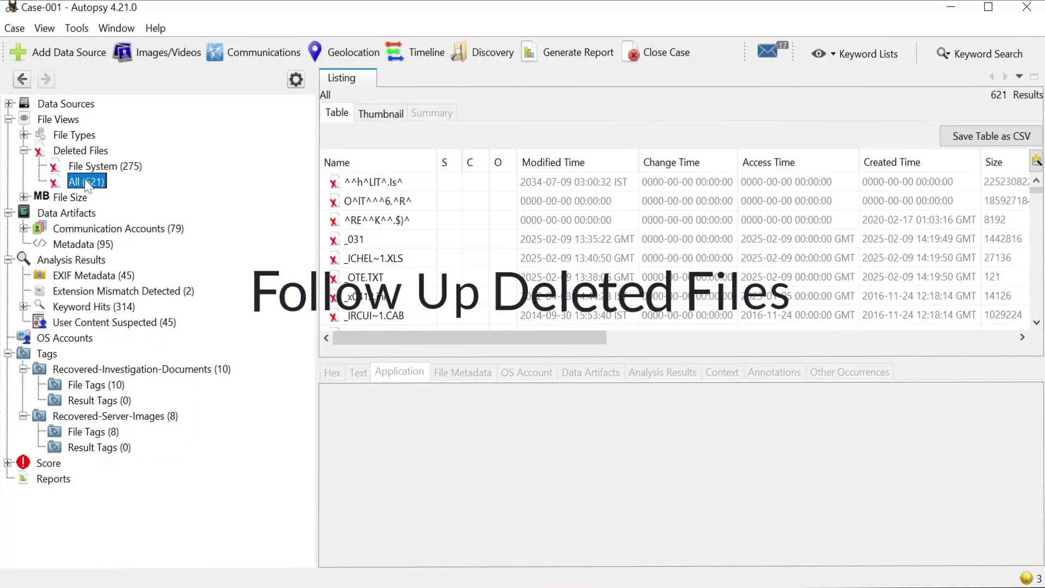
pyautogui.click(360, 226)
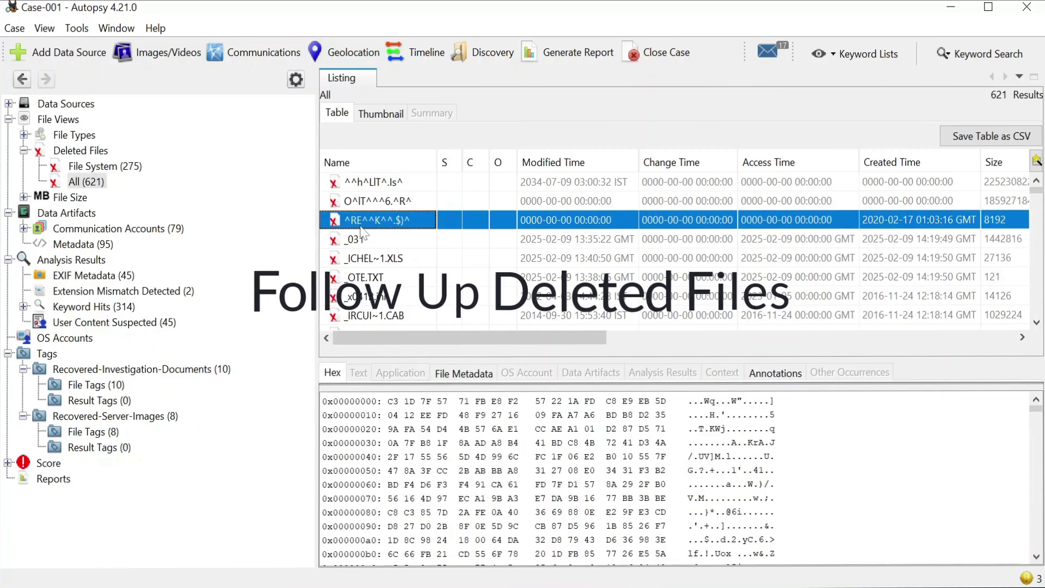
# Tag all listed deleted files as Follow Up and show the Follow Up tag's contents in the case tree
pyautogui.hotkey('ctrl', 'a')
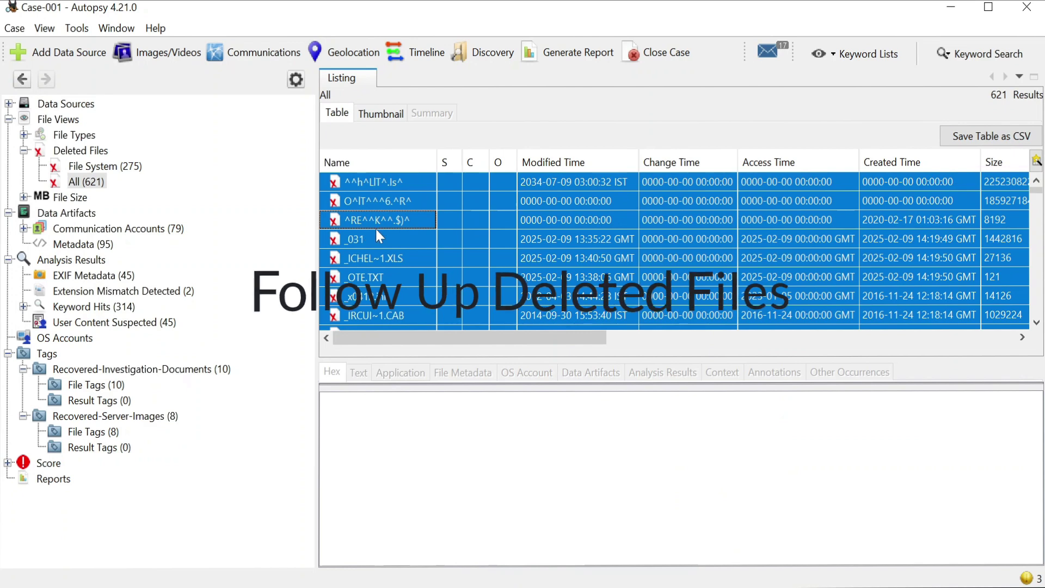
pyautogui.rightClick(419, 185)
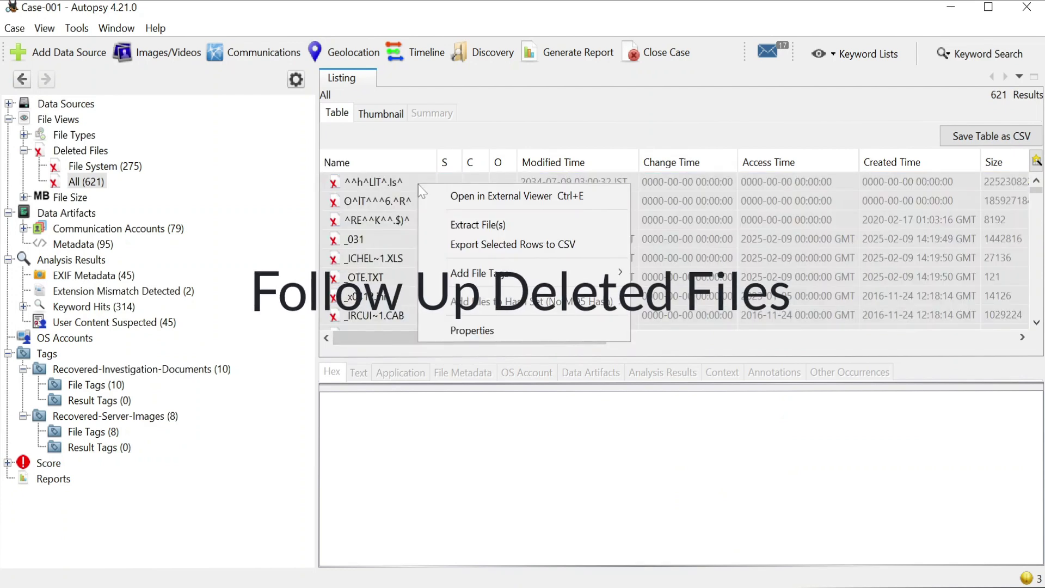
pyautogui.moveTo(478, 276)
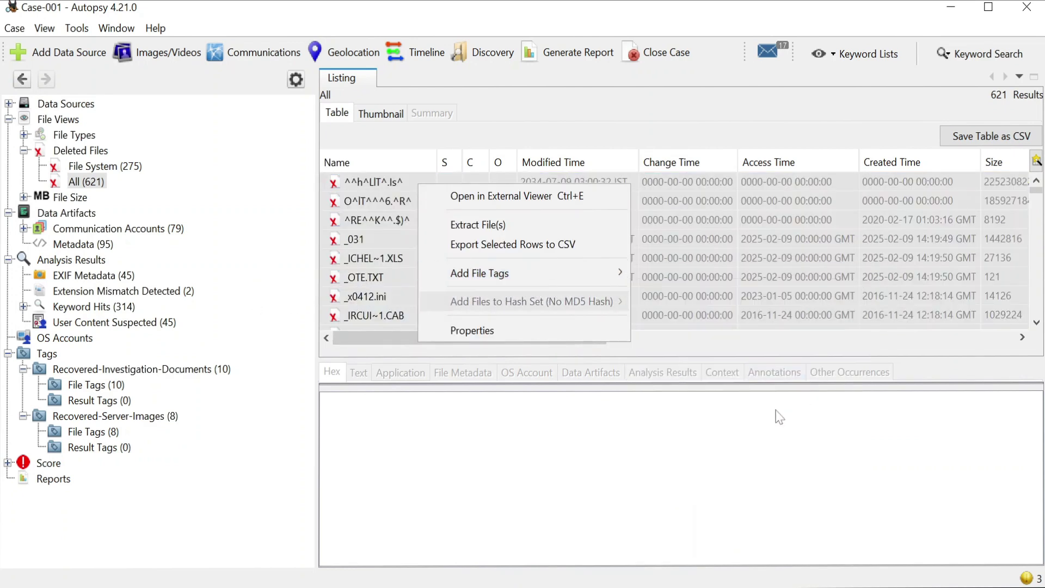
pyautogui.click(698, 404)
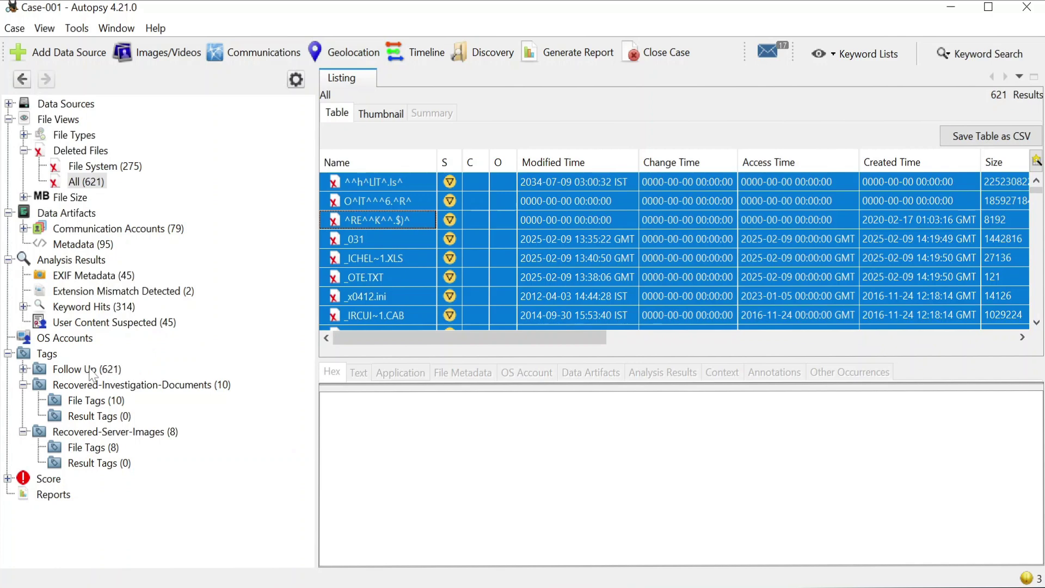
pyautogui.click(24, 369)
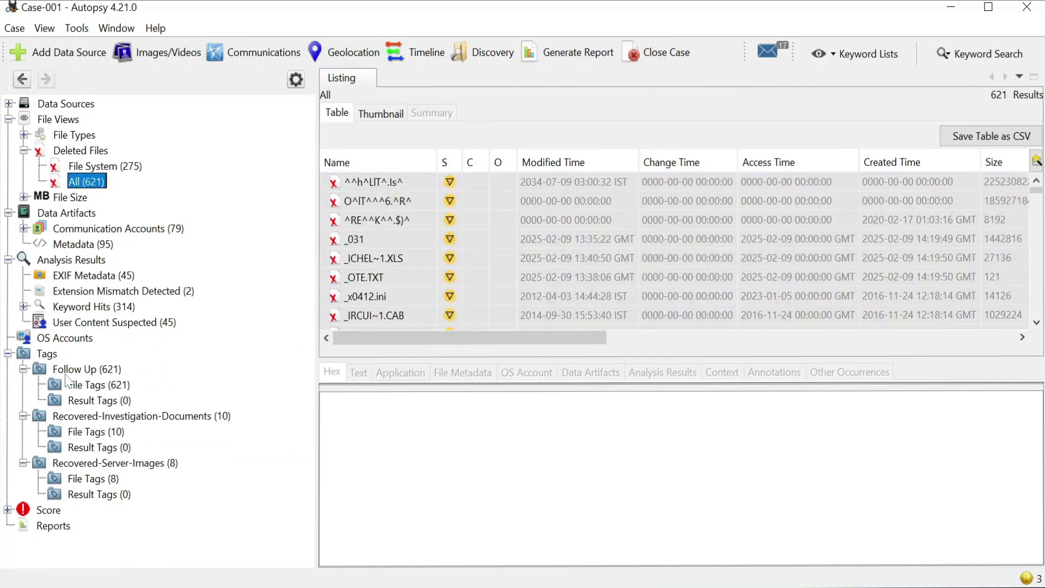
pyautogui.click(80, 369)
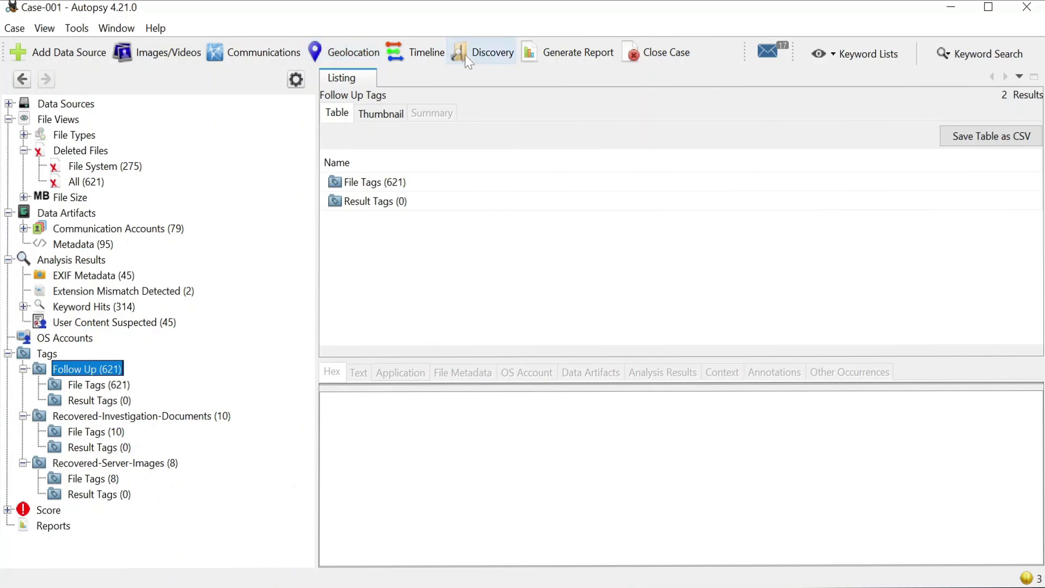
# Generate an Excel report for the Multiple-cases.E01 data source, limited to specific tagged results with the Follow Up tag
pyautogui.click(550, 62)
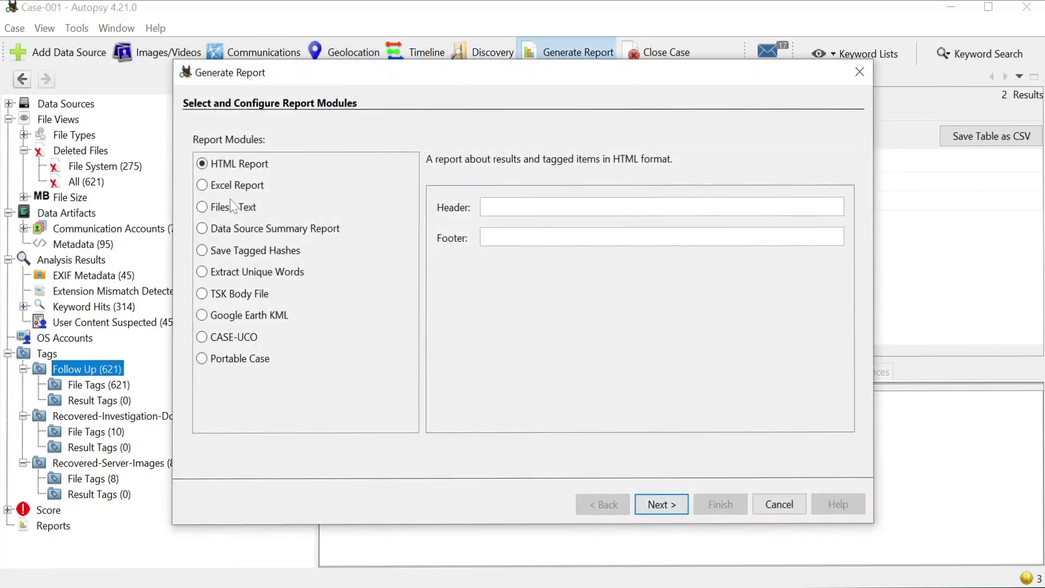
pyautogui.click(207, 188)
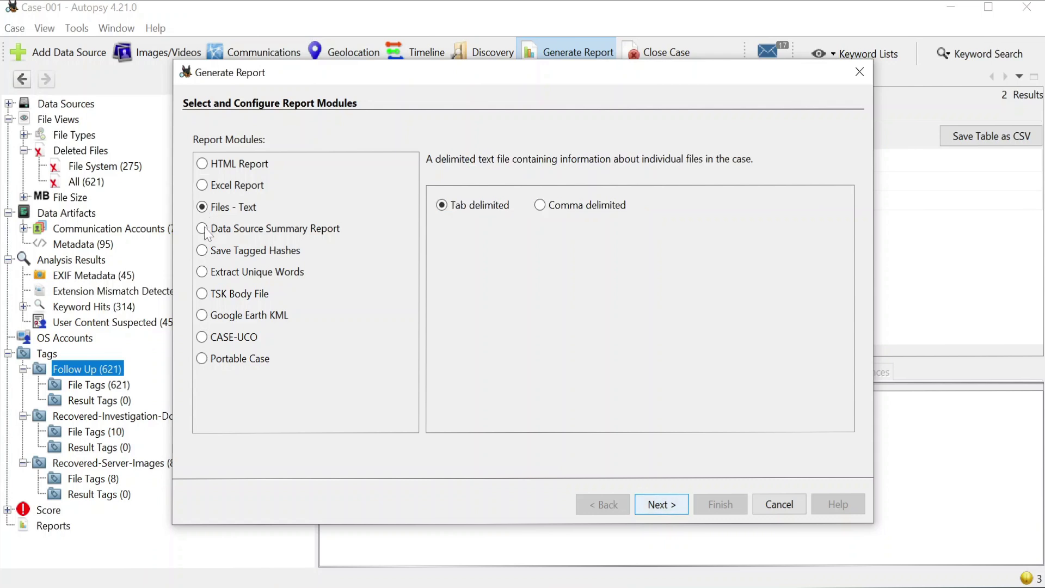
pyautogui.click(207, 186)
pyautogui.click(660, 504)
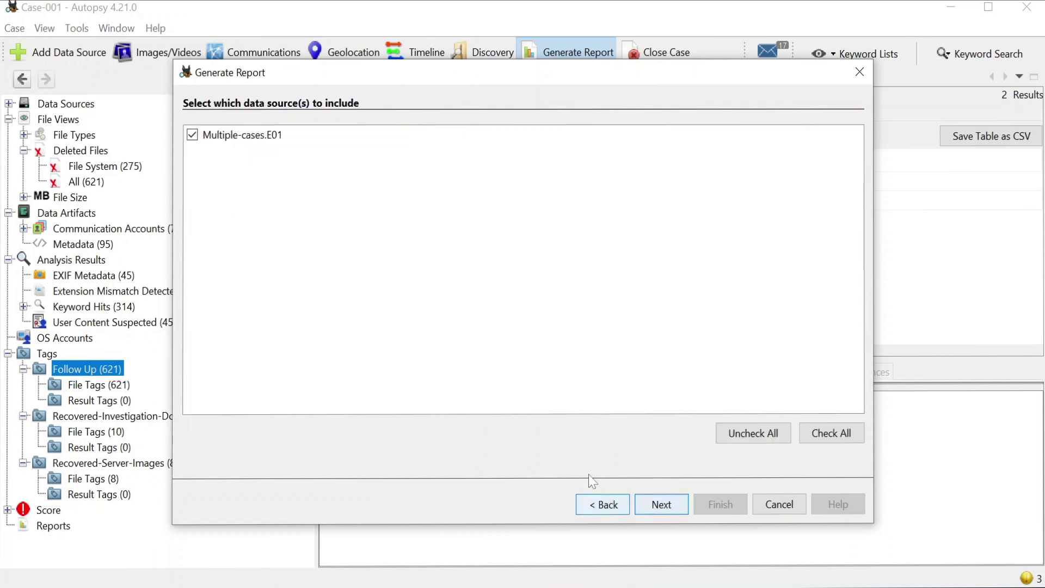
pyautogui.click(192, 136)
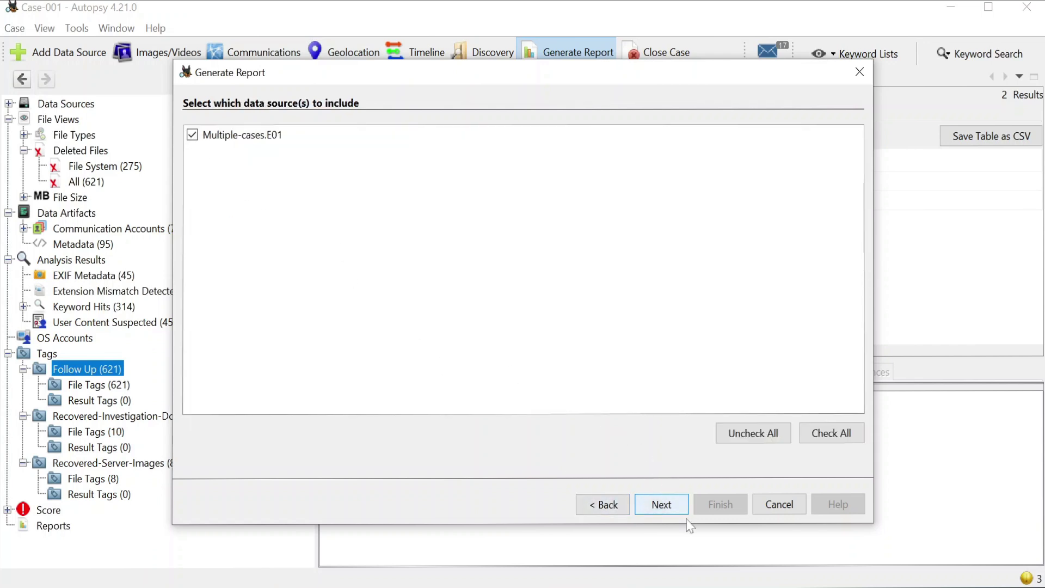
pyautogui.click(658, 506)
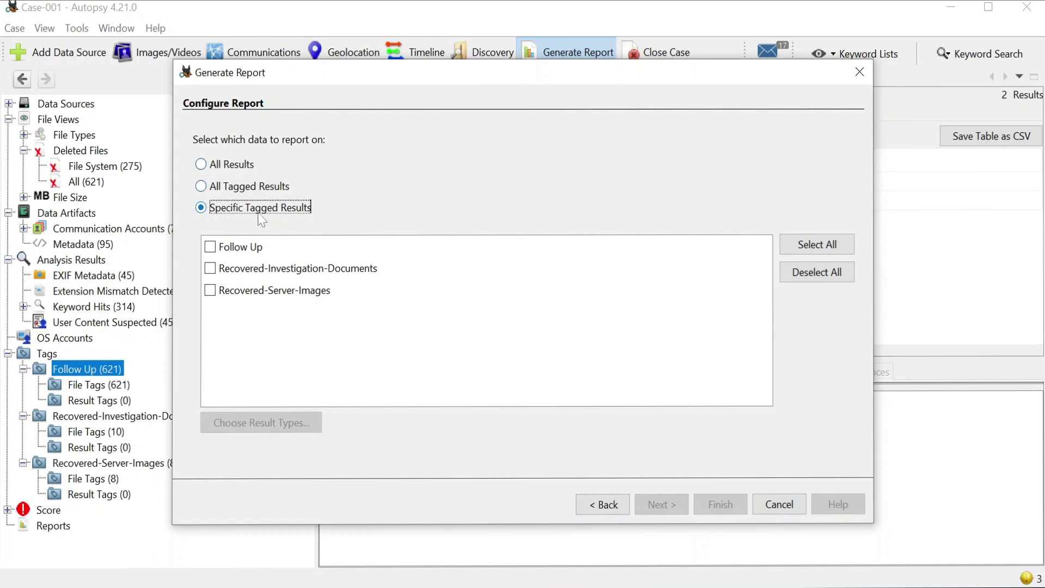
pyautogui.click(211, 248)
pyautogui.click(720, 504)
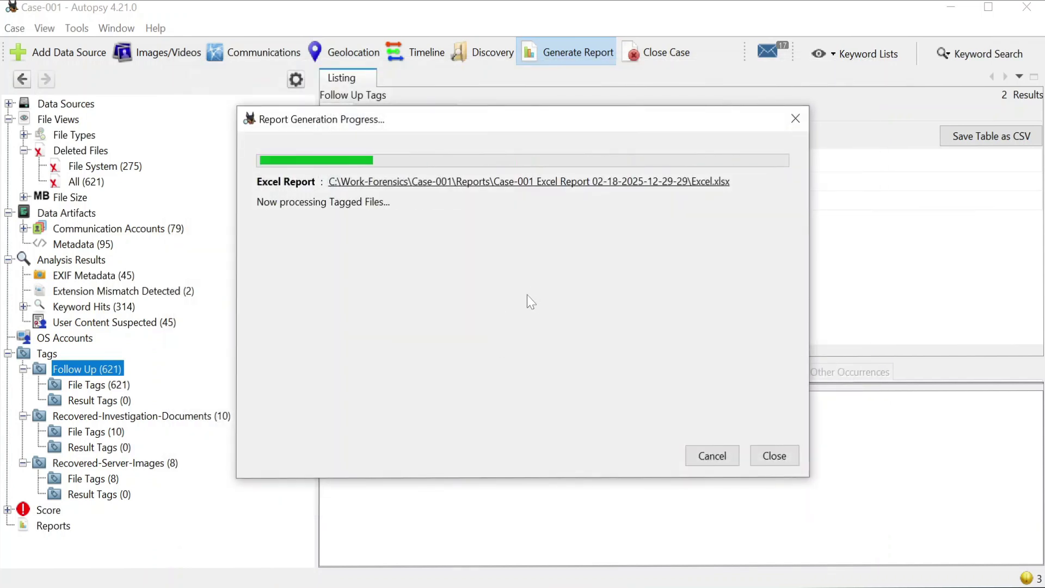
# Open the generated report in Excel, review its Keyword Hits, Tagged Files and Tagged Results sheets, and close the report and the progress window
pyautogui.click(543, 182)
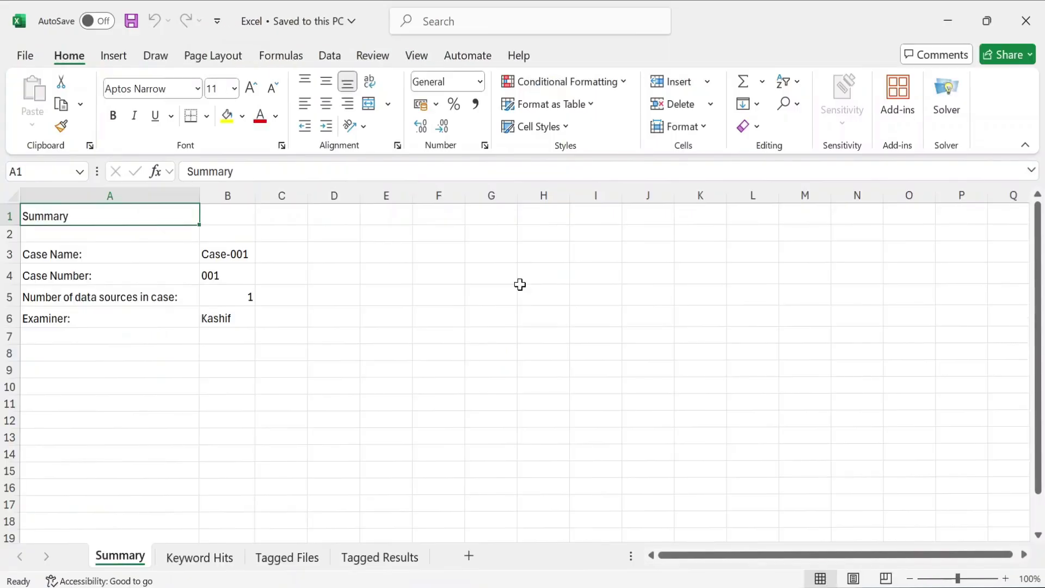
pyautogui.click(200, 561)
pyautogui.click(287, 559)
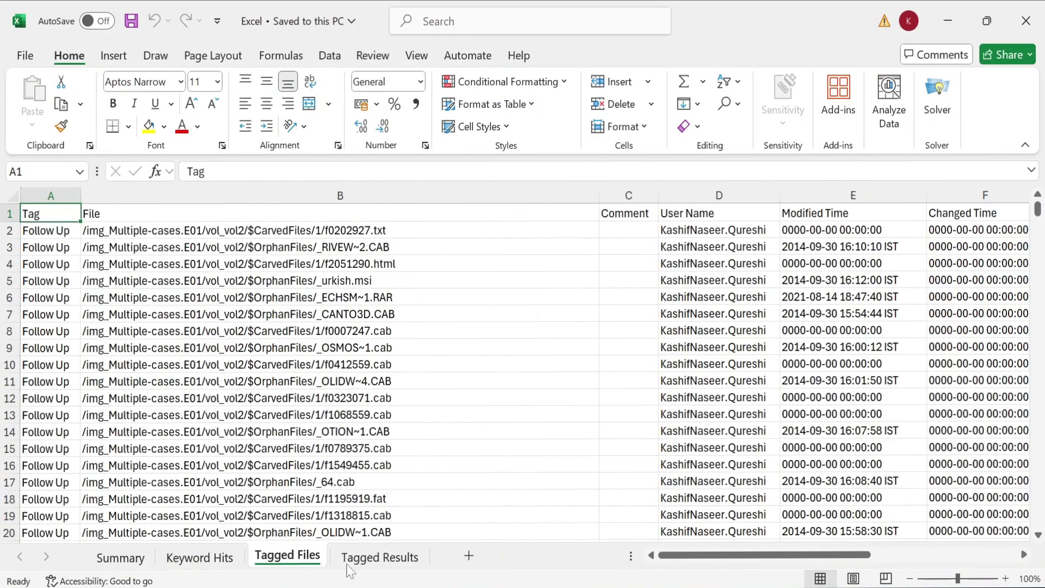
pyautogui.click(383, 560)
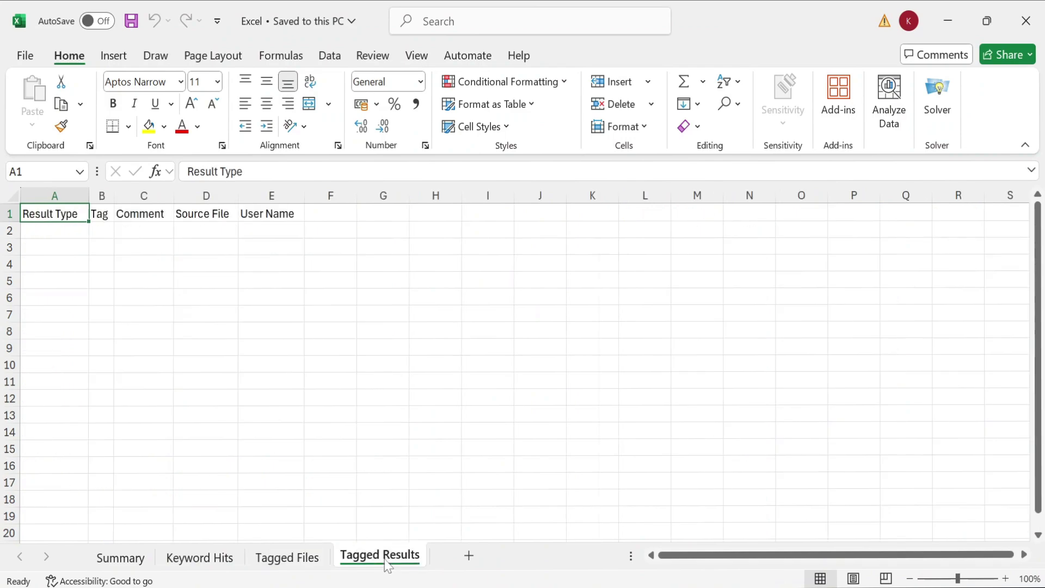
pyautogui.click(285, 556)
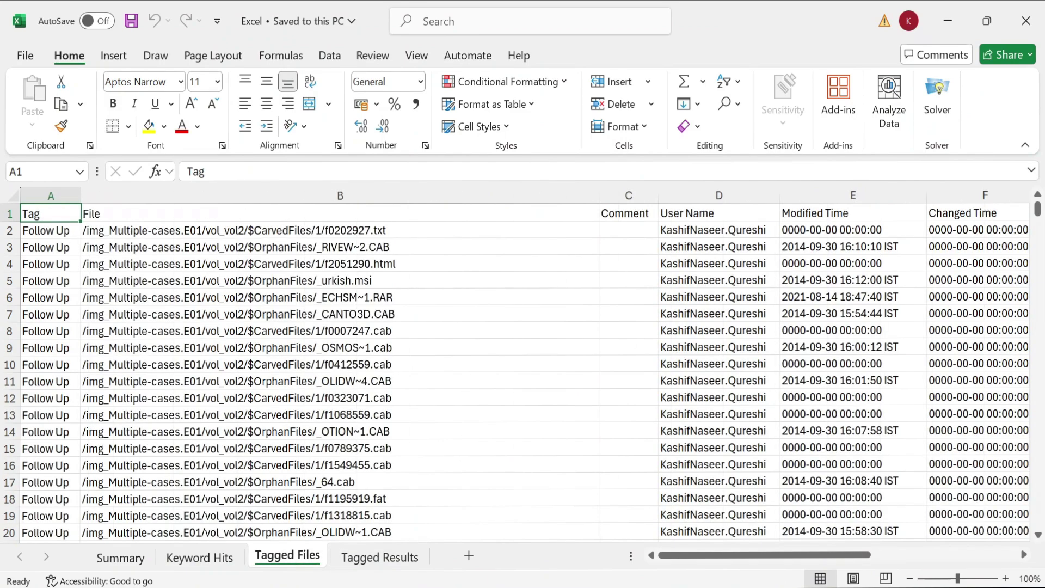
pyautogui.moveTo(1039, 229); pyautogui.dragTo(1038, 207)
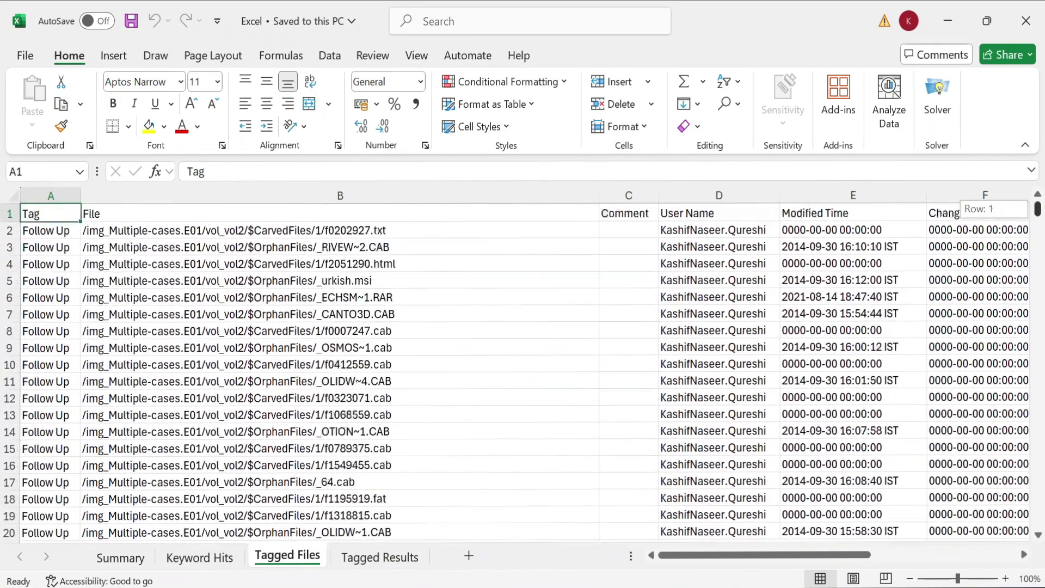
pyautogui.click(1026, 21)
pyautogui.click(774, 456)
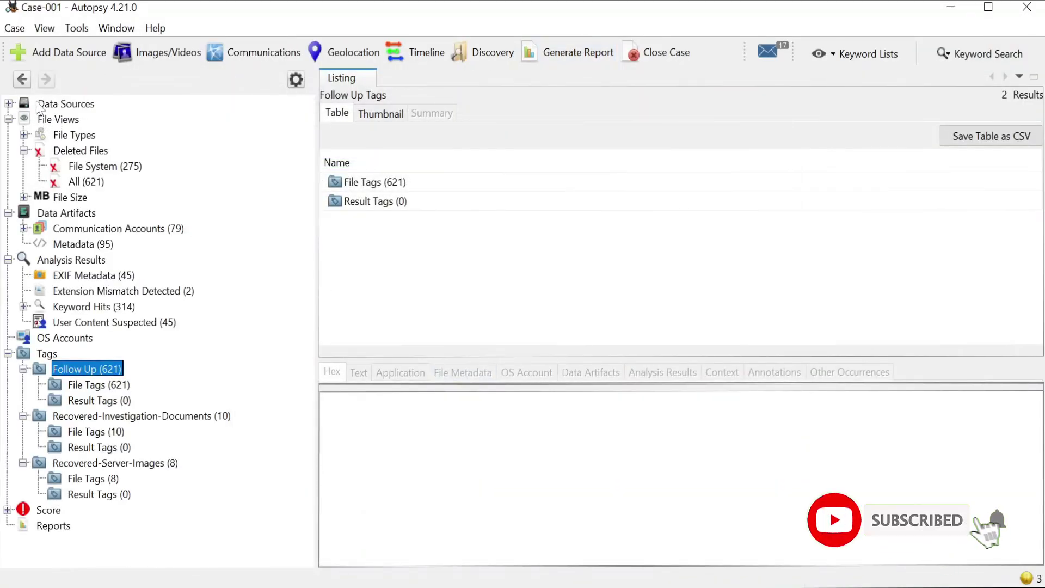
# Create a new keyword list named ListSearch1 in the global keyword search settings
pyautogui.click(61, 134)
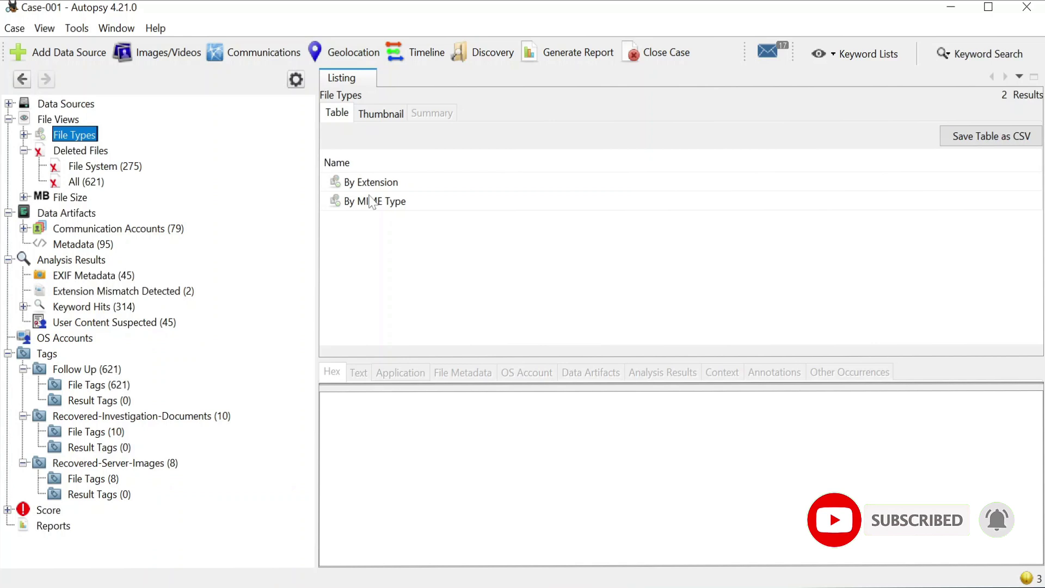
pyautogui.click(867, 53)
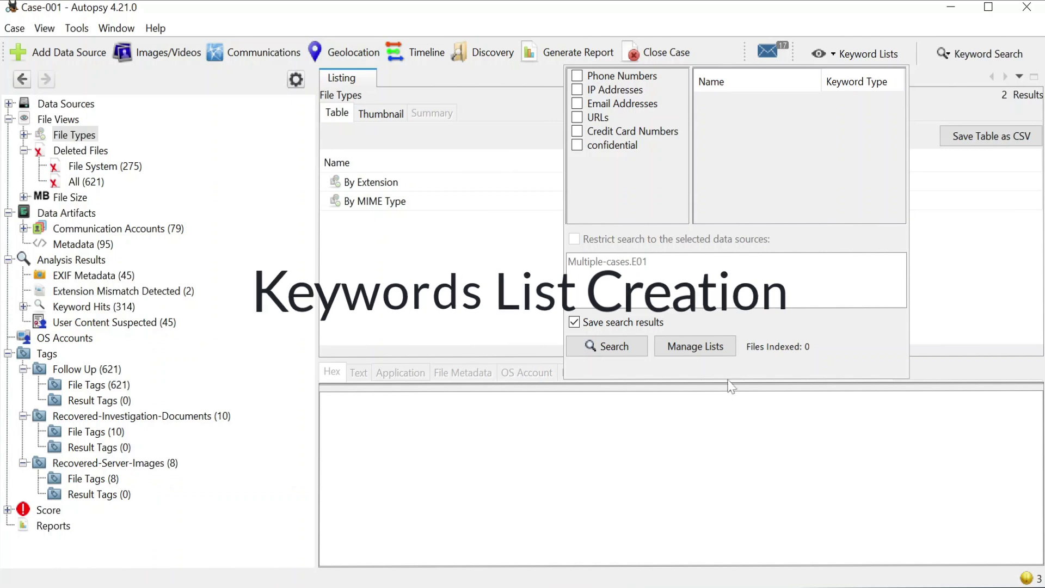
pyautogui.click(695, 346)
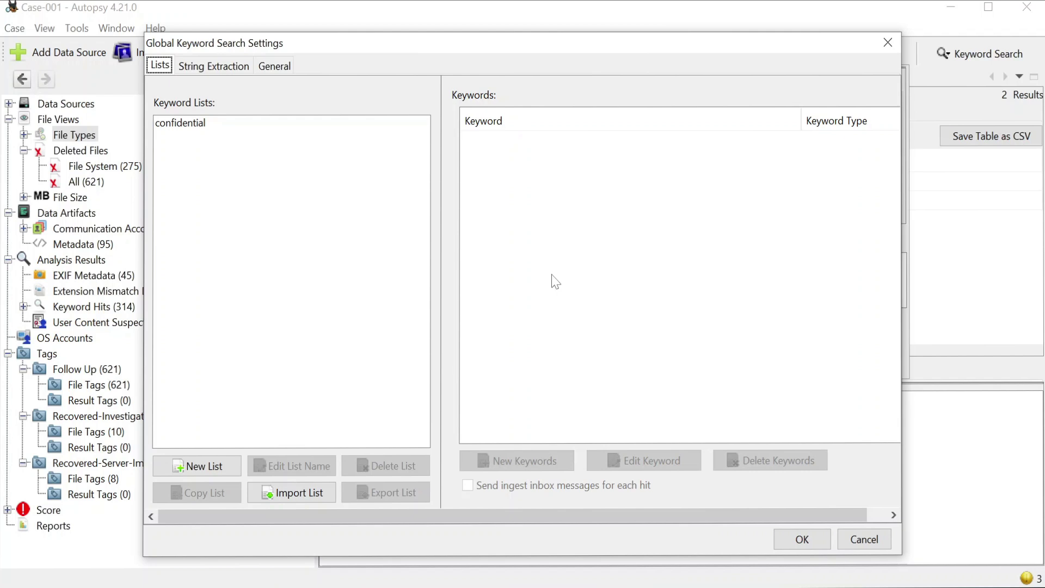
pyautogui.click(203, 466)
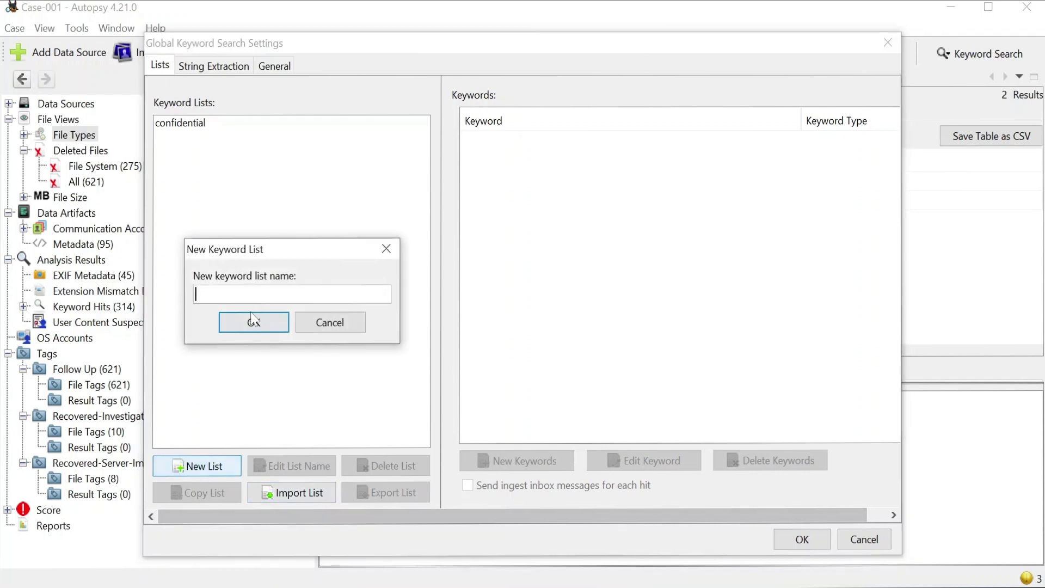
pyautogui.write('List')
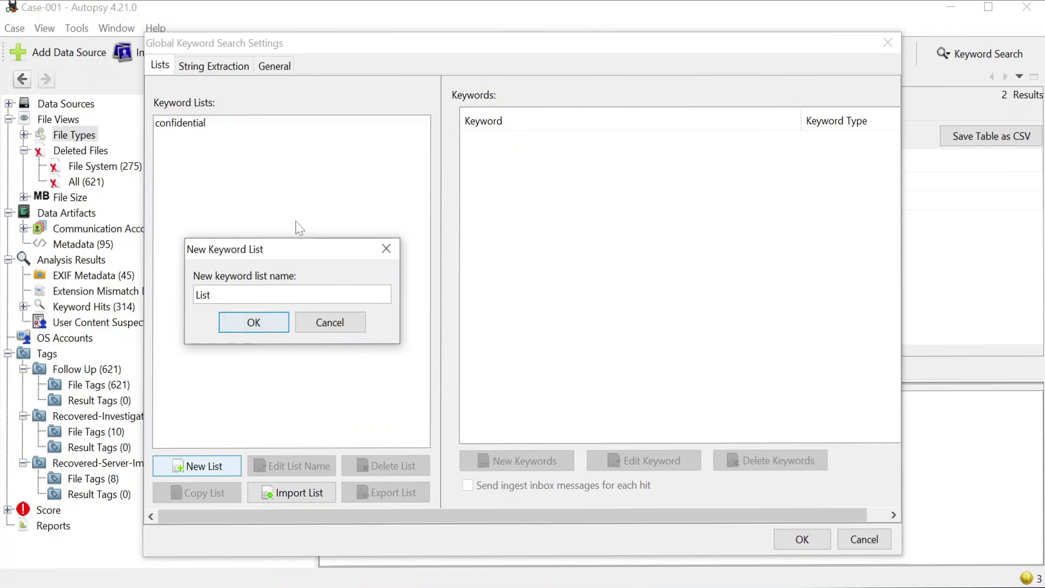
pyautogui.write('Search1')
pyautogui.press('Return')
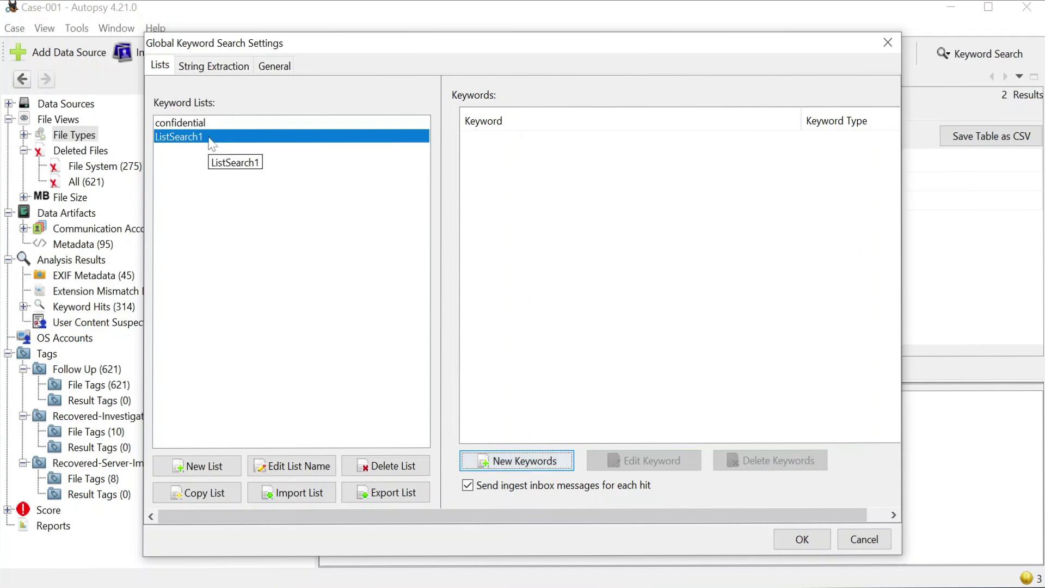
# Add the exact-match keyword "confidential" to the ListSearch1 keyword list
pyautogui.click(517, 460)
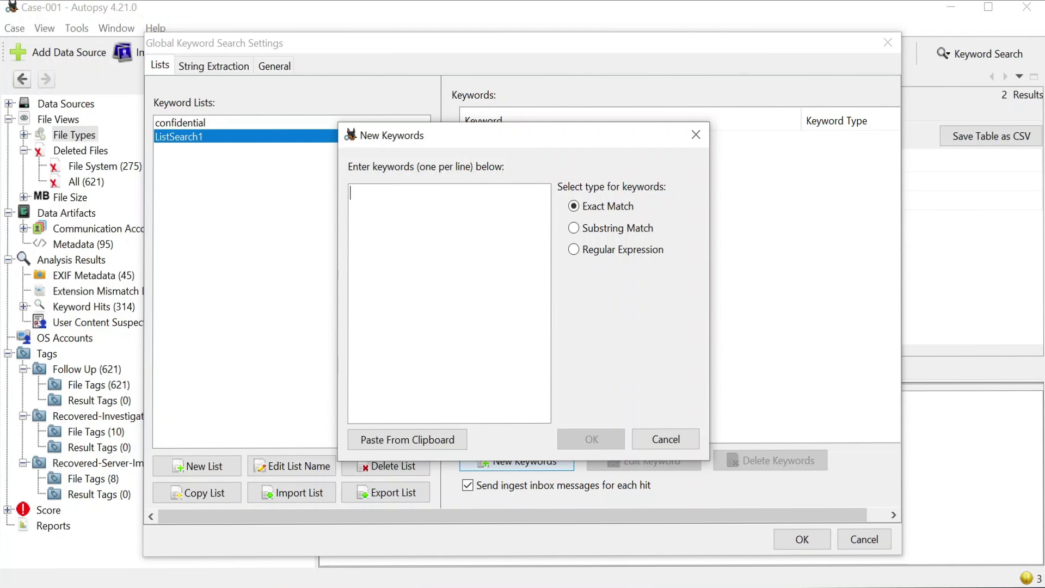
pyautogui.write('confidential')
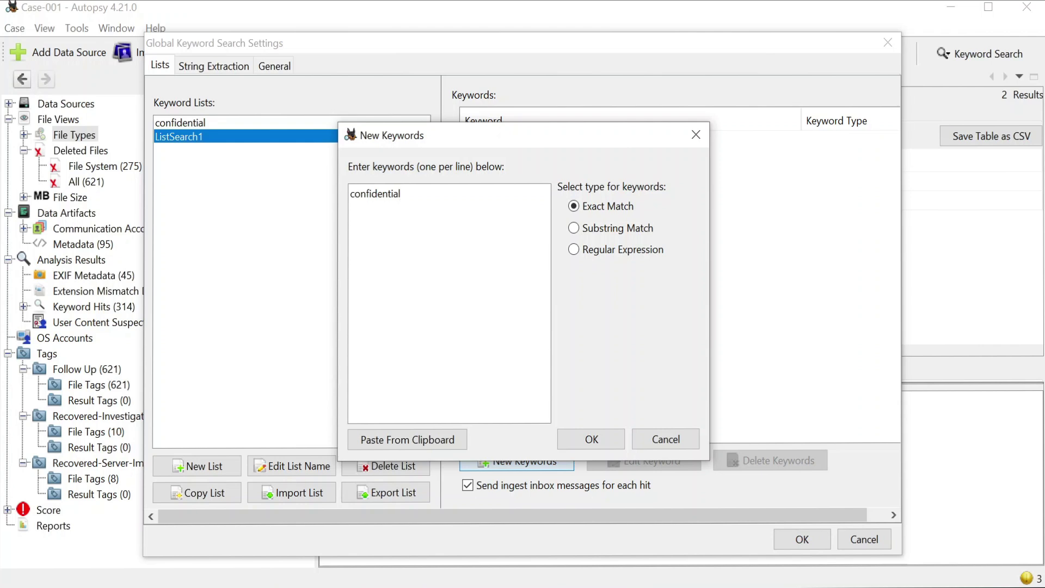
pyautogui.click(610, 435)
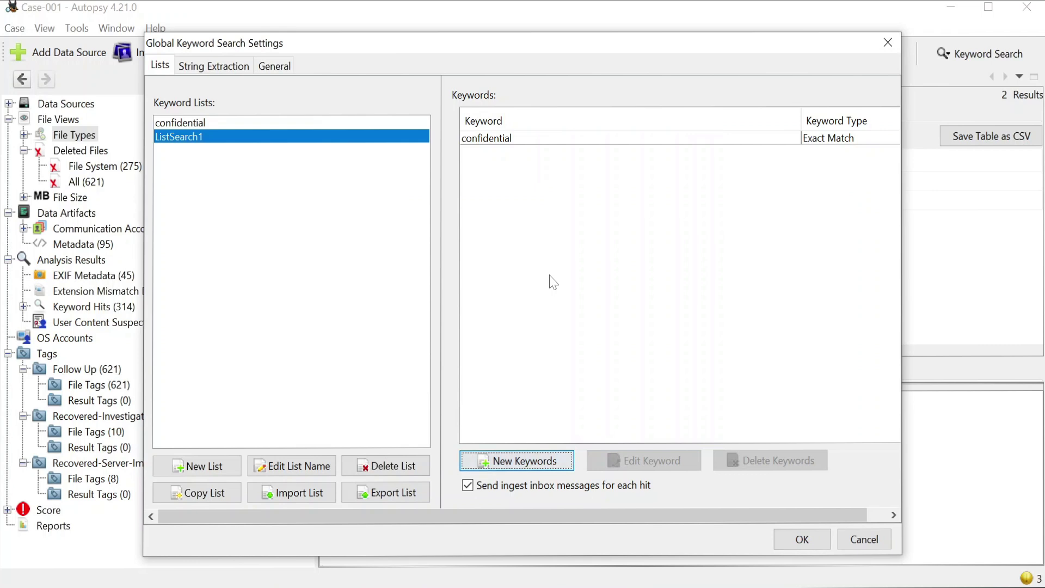
# Create a second keyword list named ListSearch2 and add the exact-match keyword "Investigation" to it
pyautogui.click(203, 468)
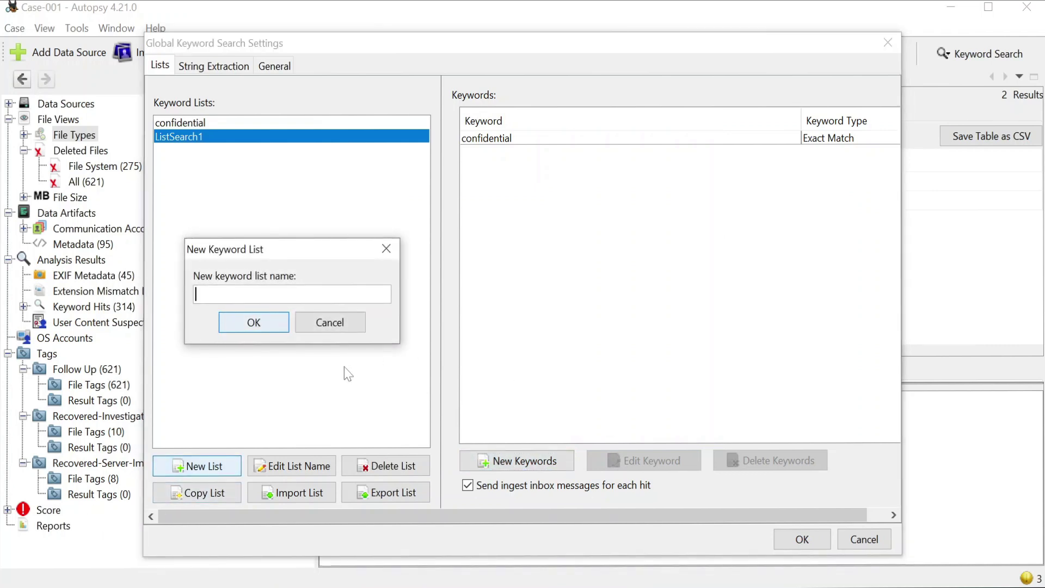
pyautogui.write('ListSearch2')
pyautogui.click(278, 323)
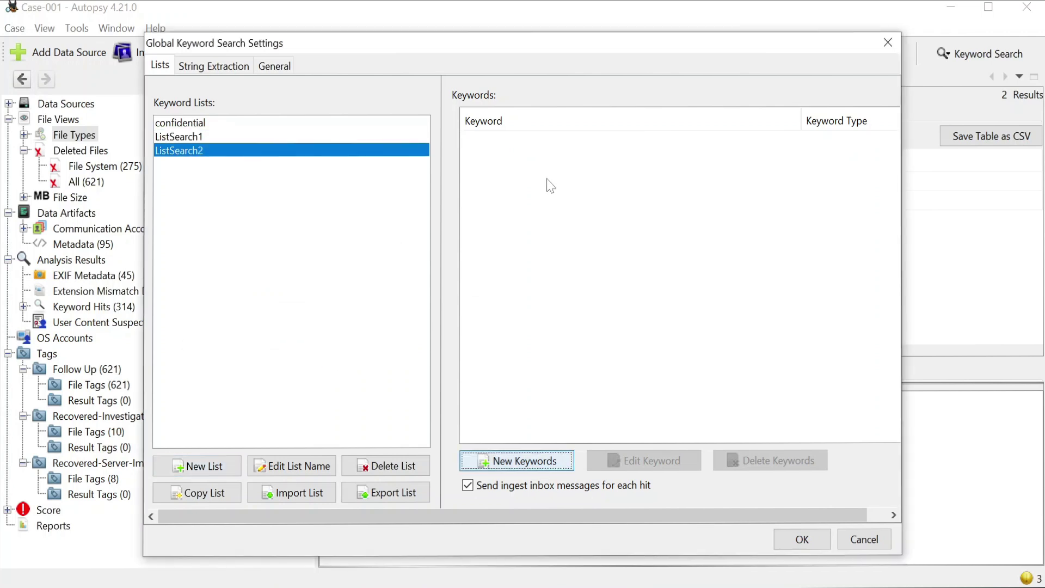
pyautogui.click(514, 461)
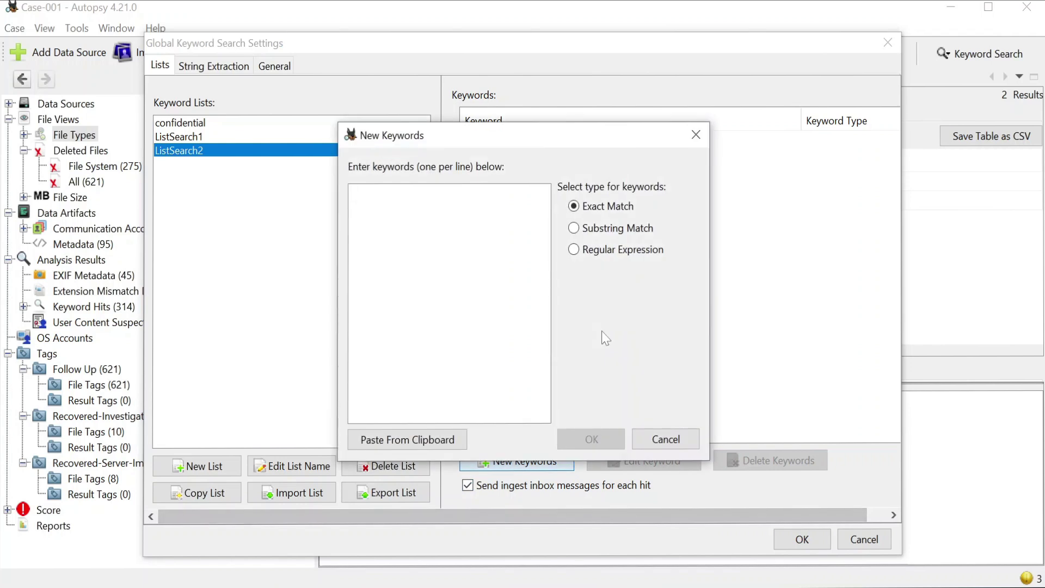
pyautogui.write('Investigation')
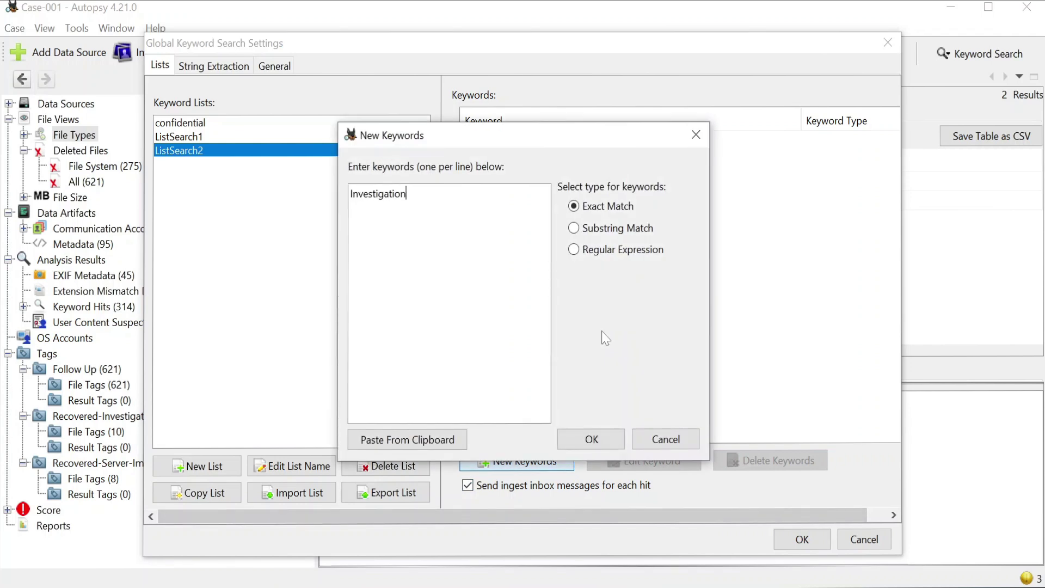
pyautogui.click(621, 445)
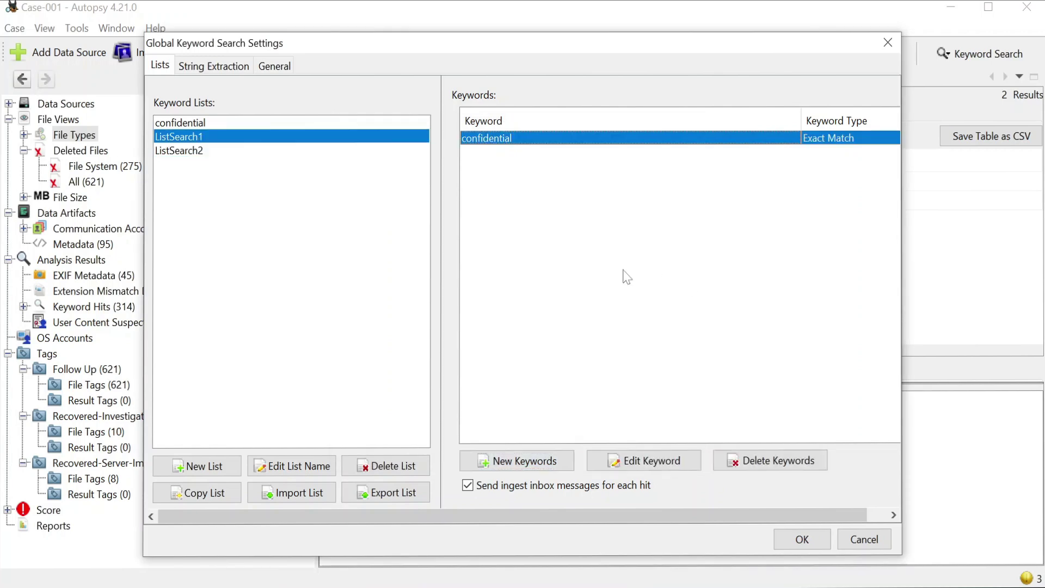
# Review the string extraction and general options of the keyword search settings, and close the settings
pyautogui.click(234, 68)
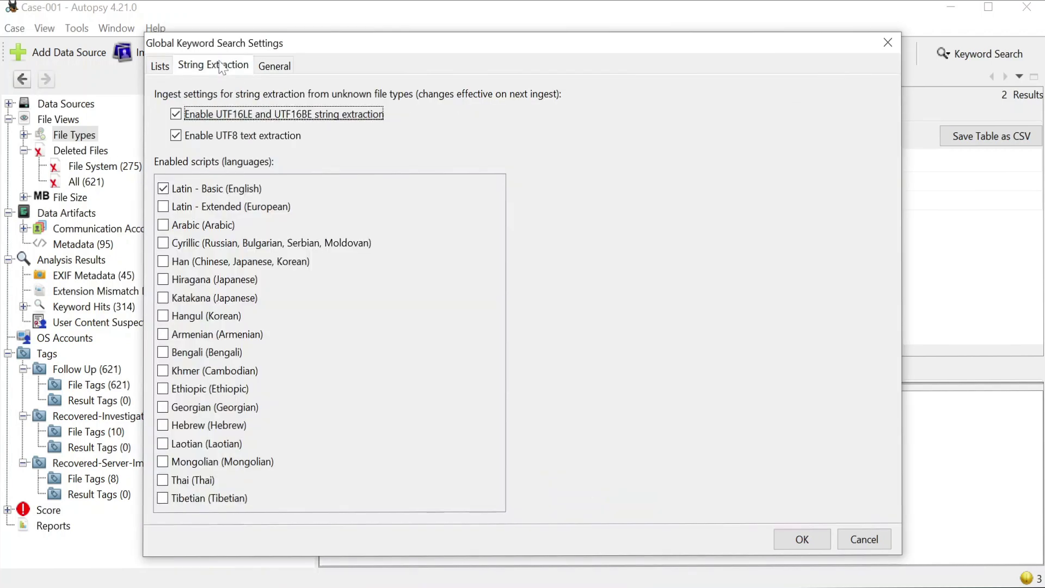
pyautogui.click(285, 70)
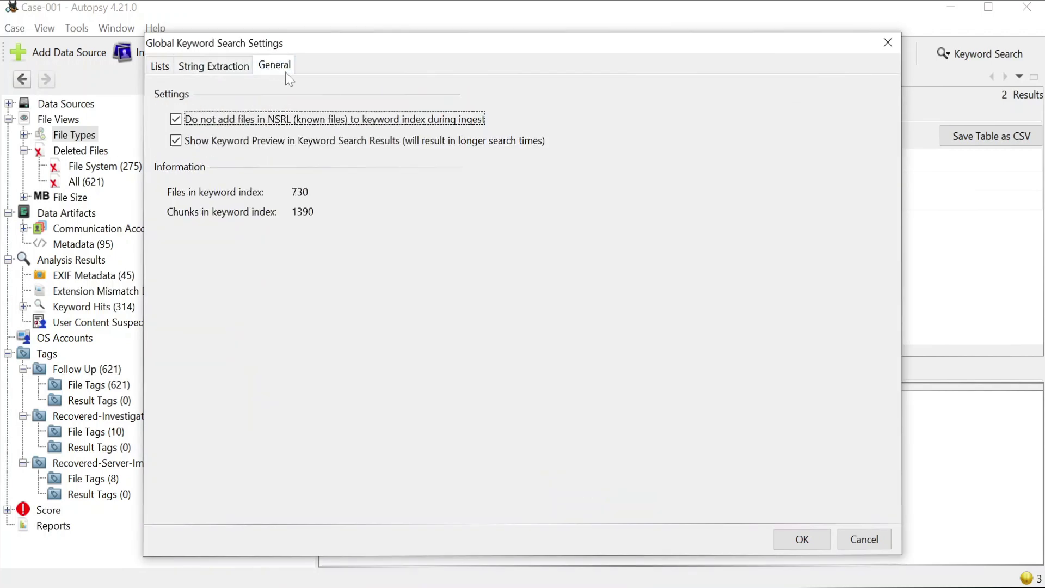
pyautogui.click(218, 65)
pyautogui.click(160, 66)
pyautogui.press('Escape')
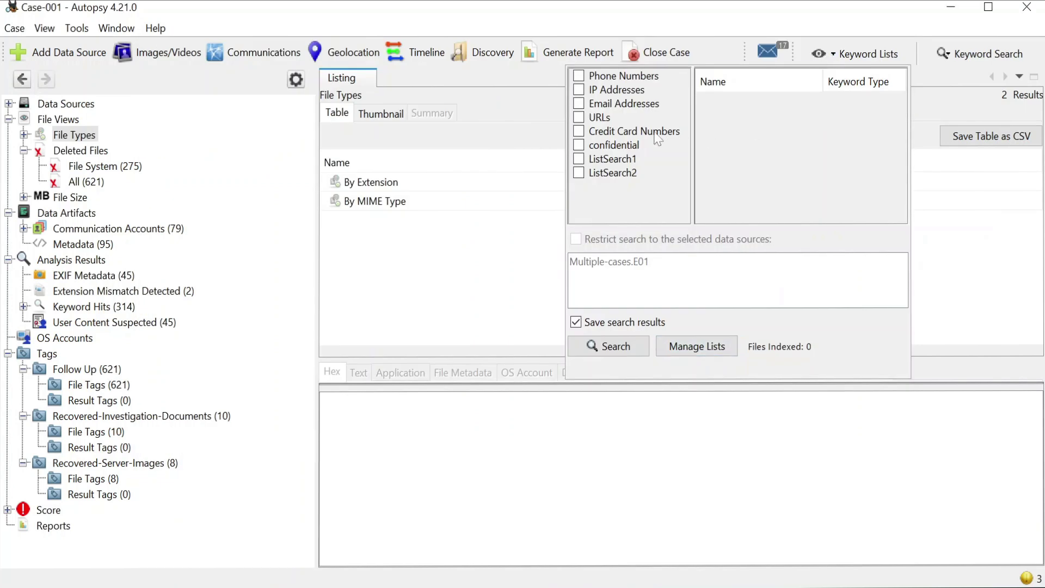
# Run a saved keyword search with the ListSearch1 list and preview the matching file f1342559.pdf
pyautogui.click(589, 159)
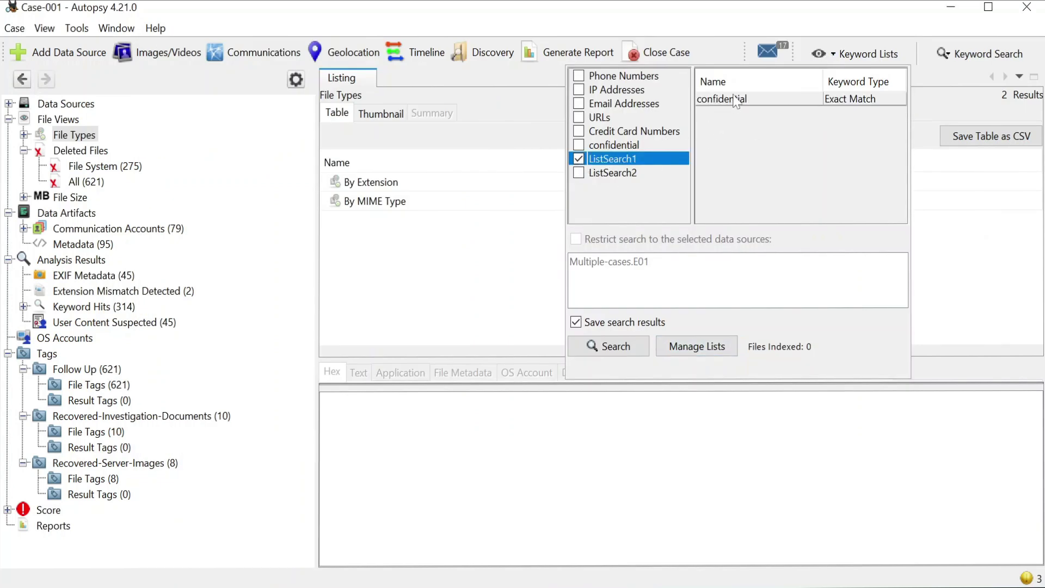
pyautogui.click(607, 351)
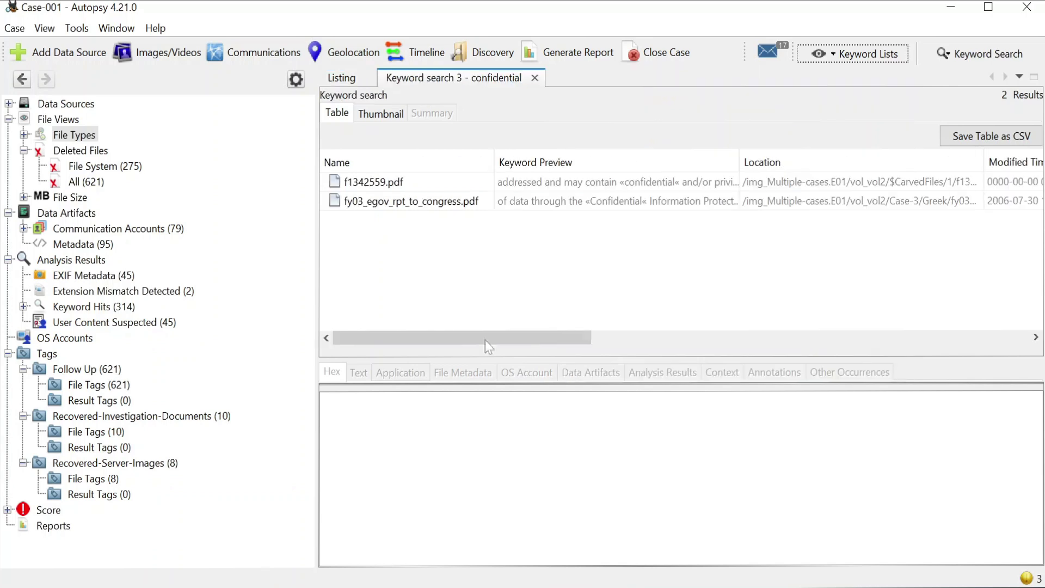
pyautogui.click(404, 185)
# Tag f1342559.pdf and fy03_egov_rpt_to_congress.pdf with a new tag named SearrchList1, and expand that tag in the tree
pyautogui.click(401, 206)
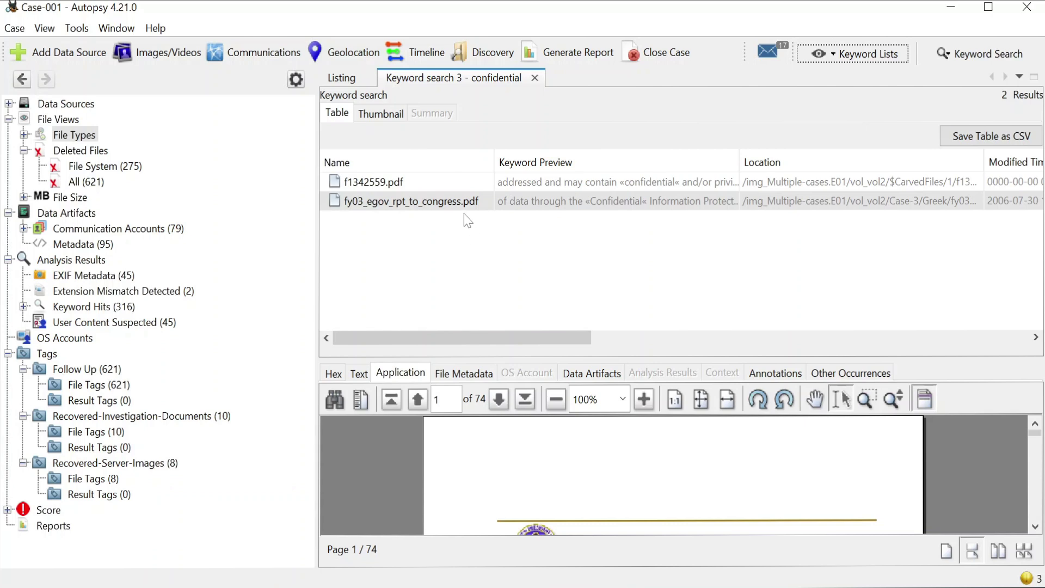
pyautogui.keyDown('ctrl'); pyautogui.click(416, 179); pyautogui.keyUp('ctrl')
pyautogui.rightClick(413, 181)
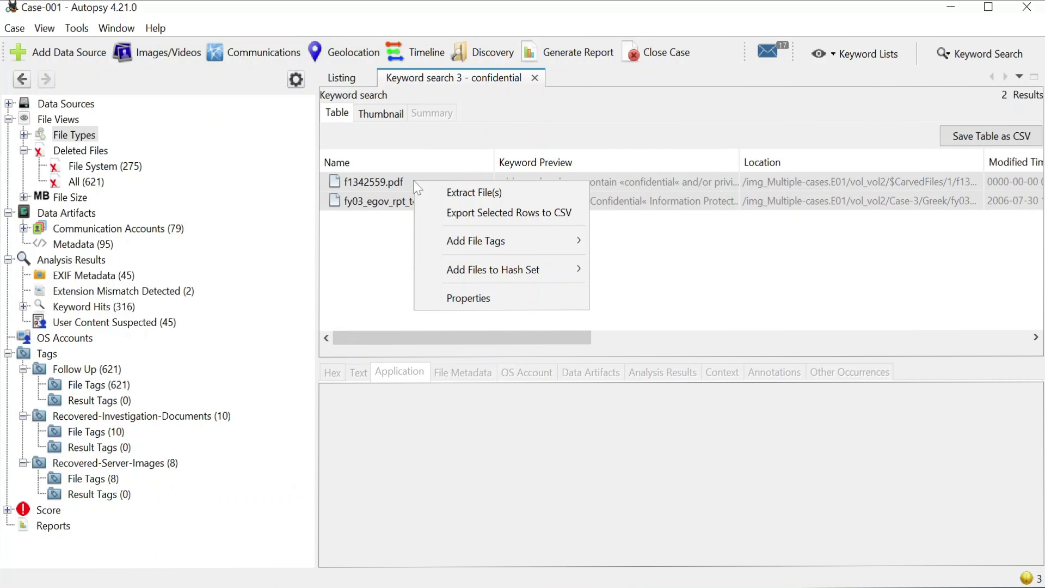
pyautogui.moveTo(546, 267)
pyautogui.moveTo(554, 239)
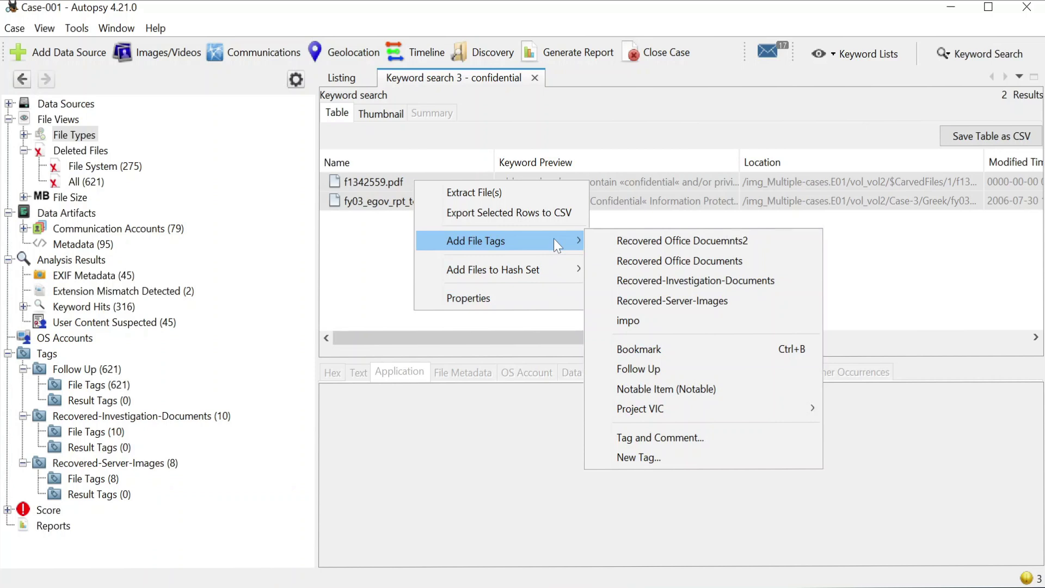
pyautogui.click(668, 460)
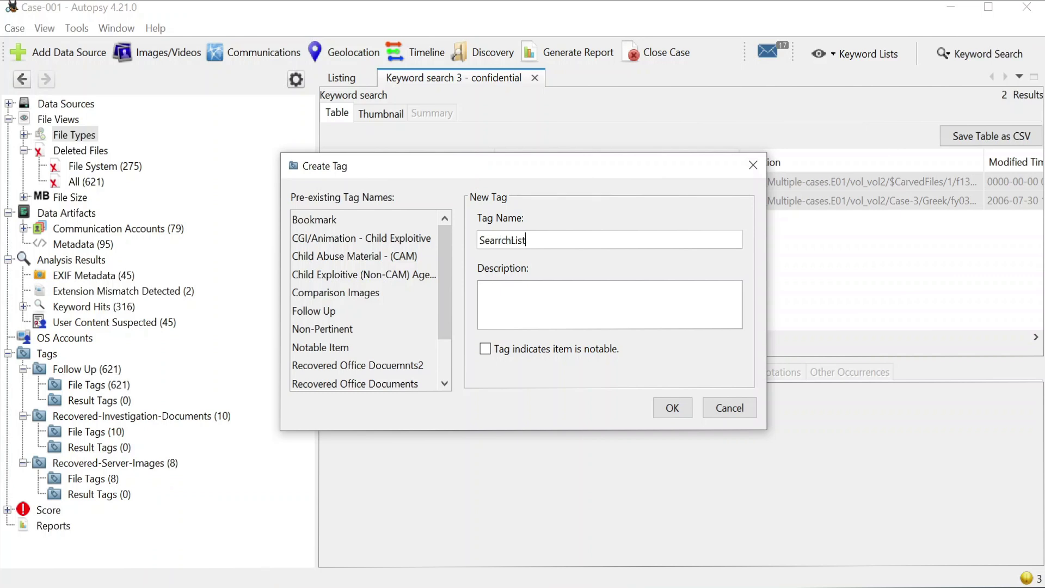
pyautogui.click(672, 408)
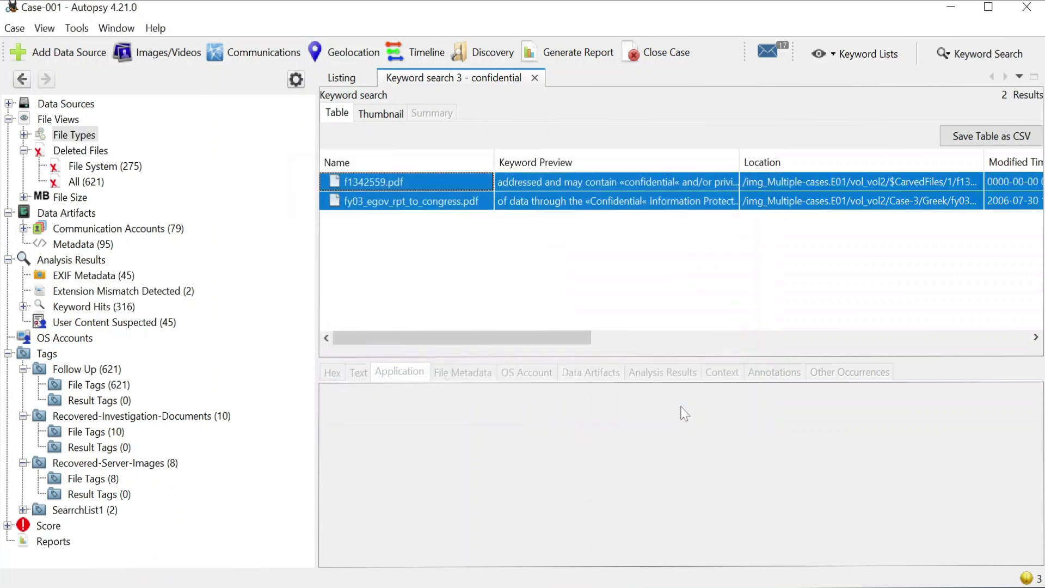
pyautogui.click(88, 511)
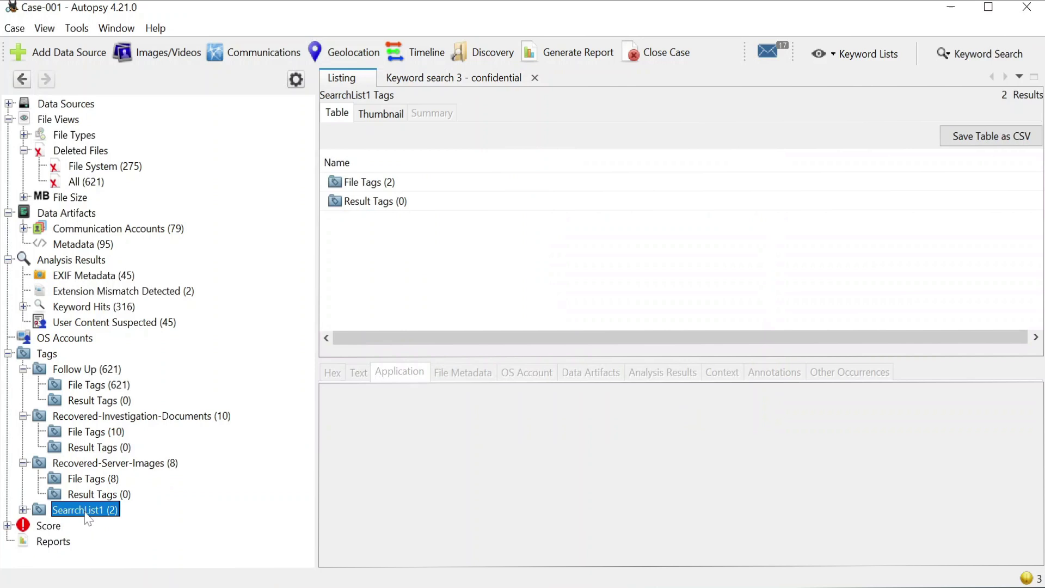
pyautogui.click(24, 510)
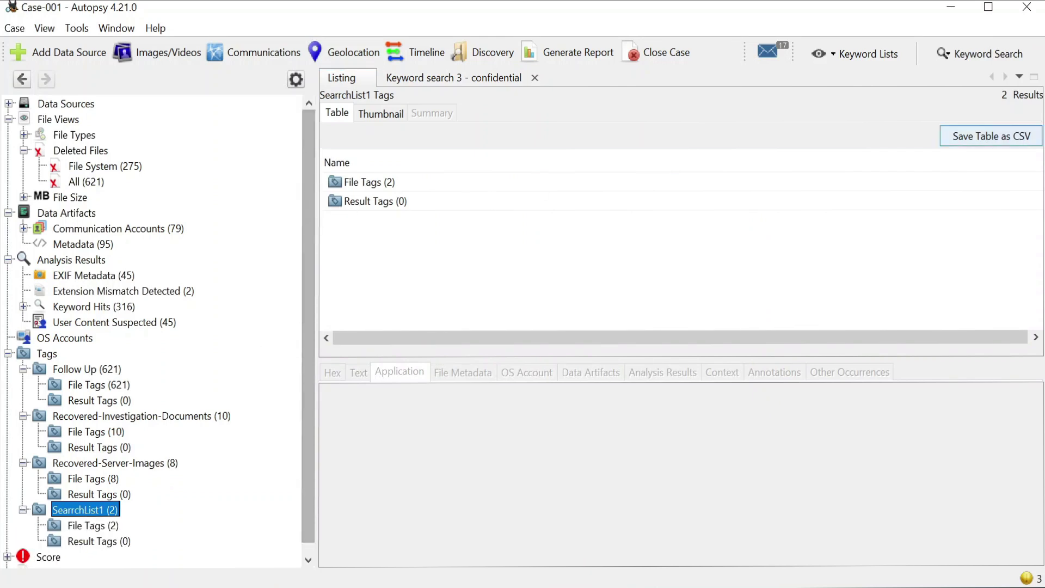
# Run a saved keyword search with only the ListSearch2 list selected
pyautogui.click(826, 56)
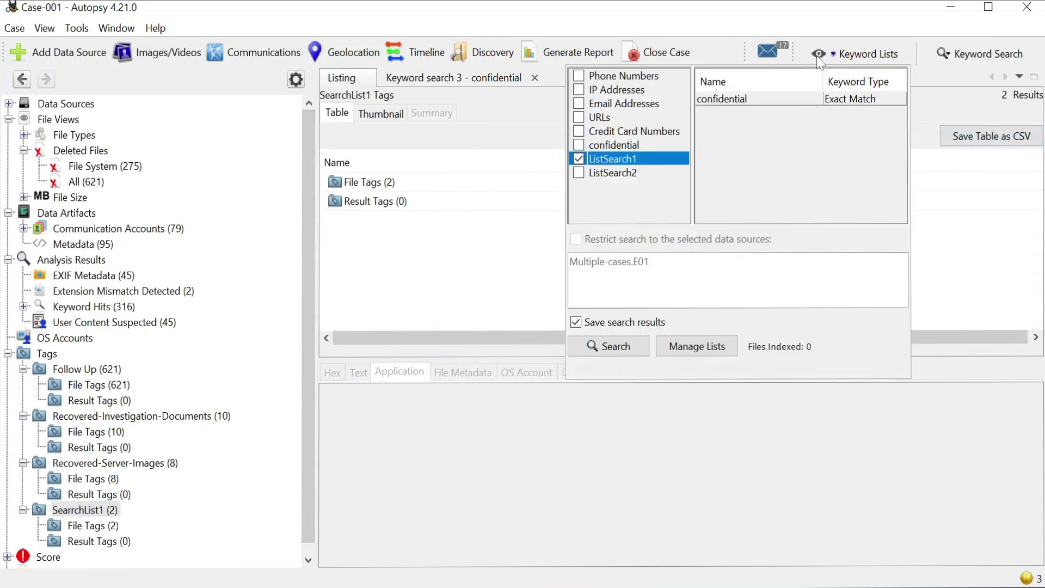
pyautogui.click(579, 159)
pyautogui.click(579, 172)
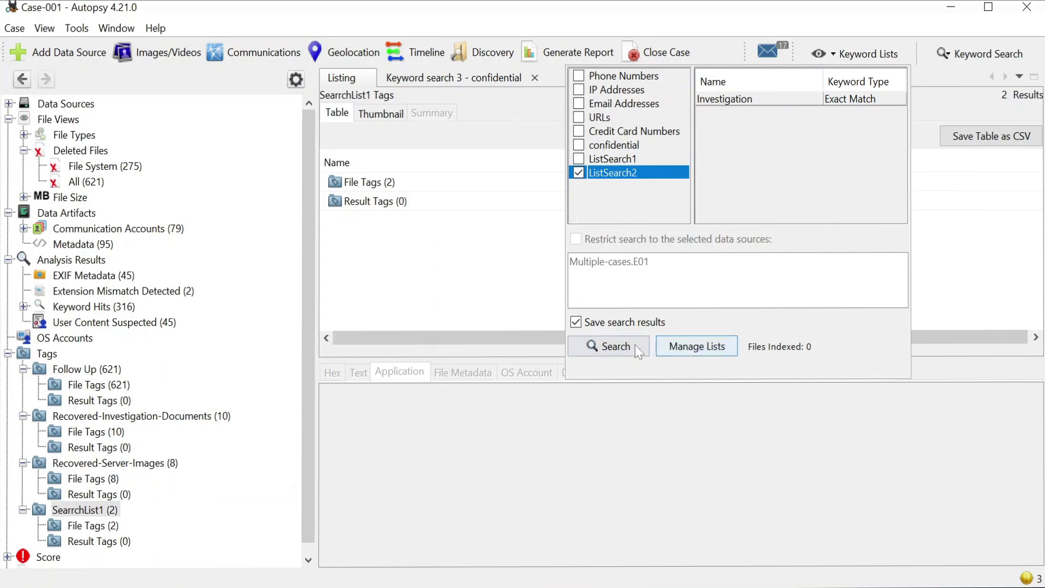
pyautogui.click(639, 351)
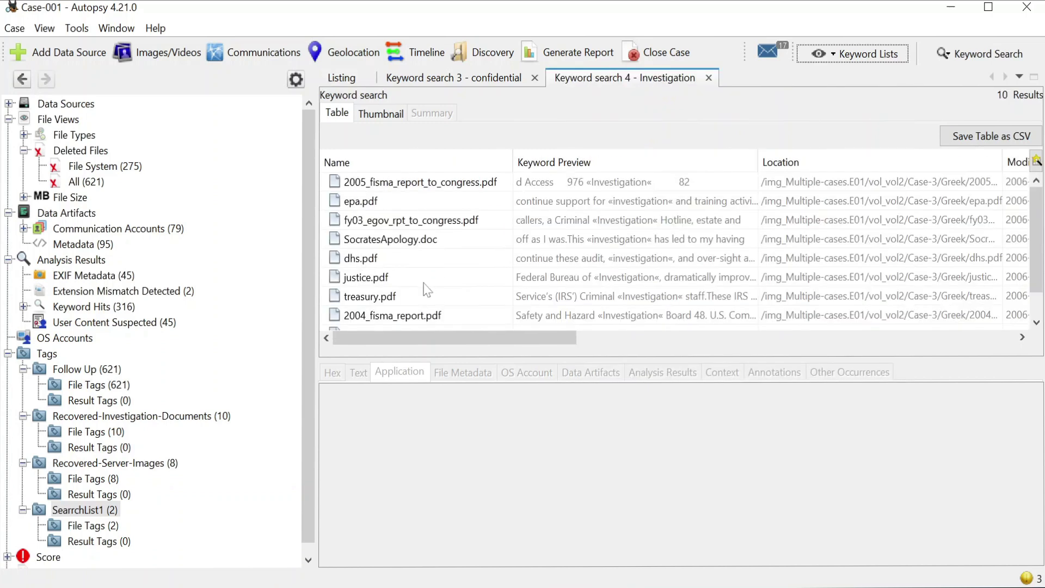
# Preview the files matching "Investigation", including epa.pdf, justice.pdf, dhs.pdf and SocratesApology.doc
pyautogui.click(560, 224)
pyautogui.click(479, 200)
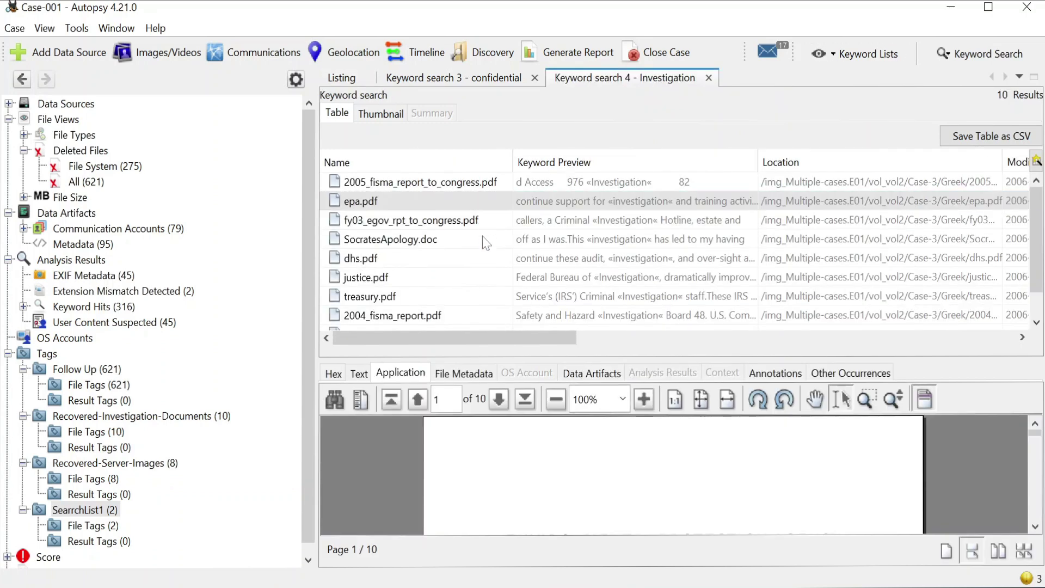
pyautogui.click(438, 278)
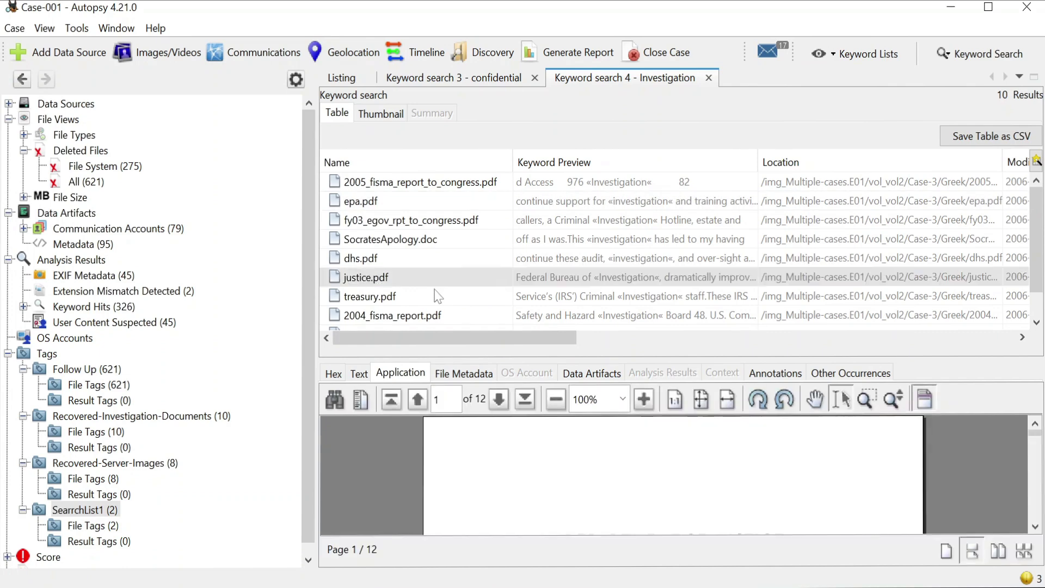
pyautogui.click(445, 254)
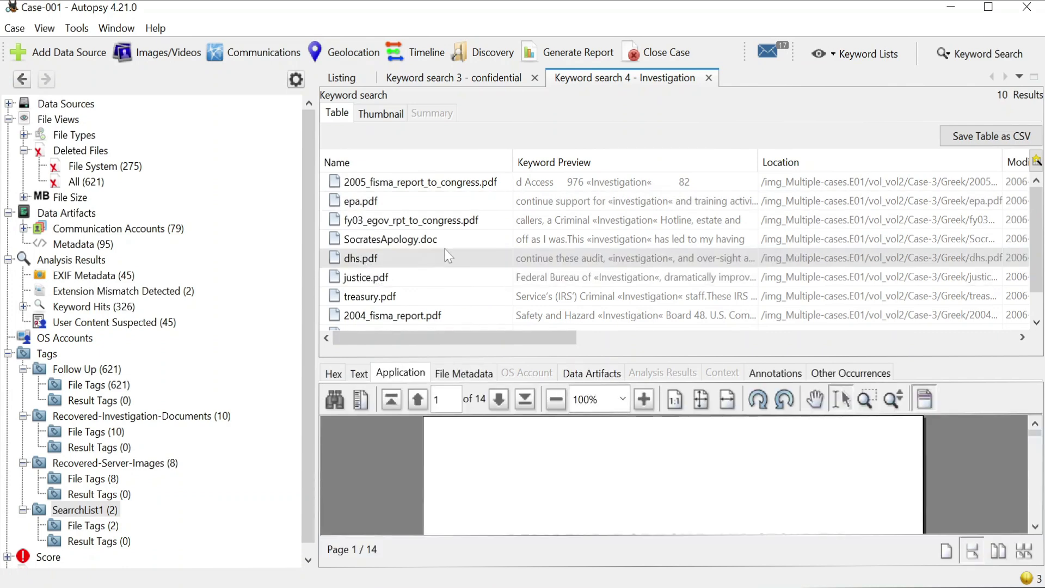
pyautogui.click(459, 238)
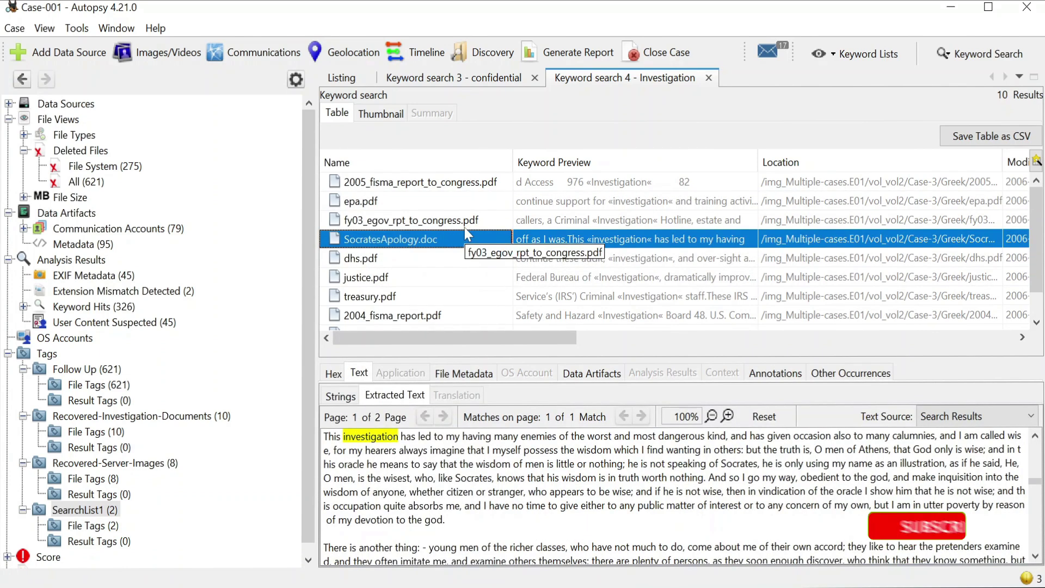
pyautogui.rightClick(441, 187)
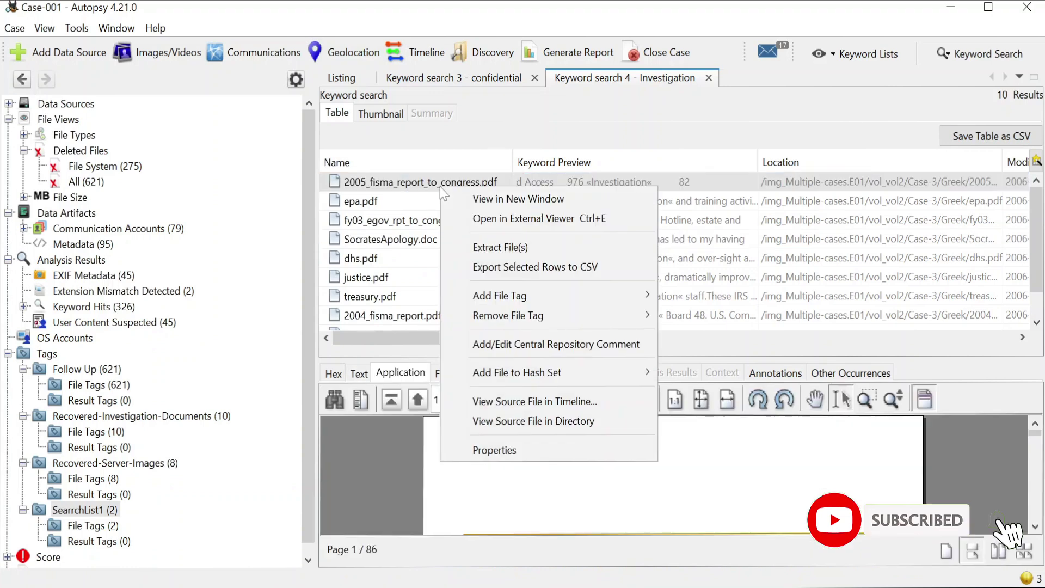
pyautogui.click(826, 247)
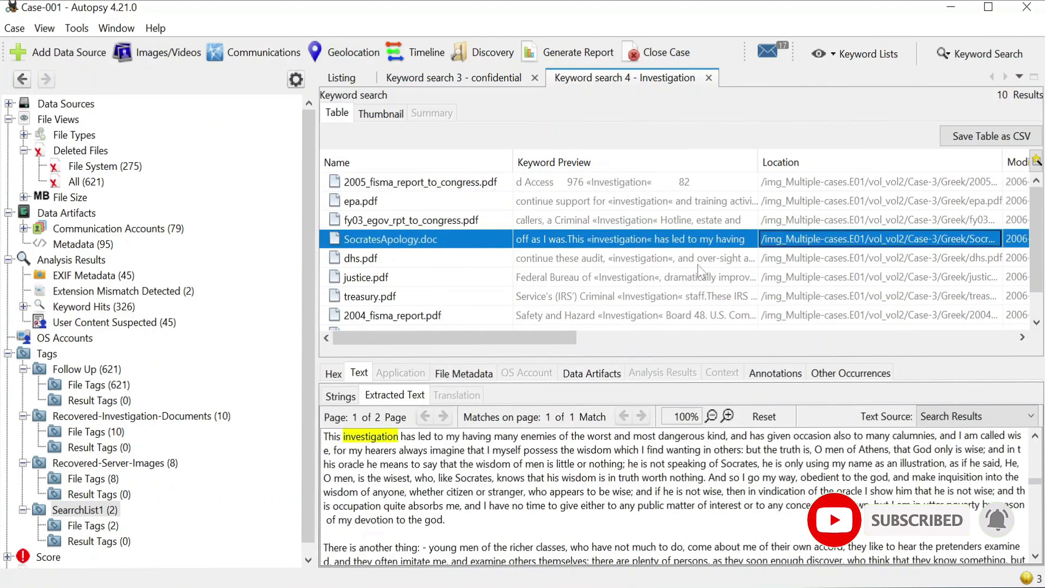
# Select all files found by the Investigation search and tag them with a new tag named SearchList2
pyautogui.scroll(-3, 1034, 250)
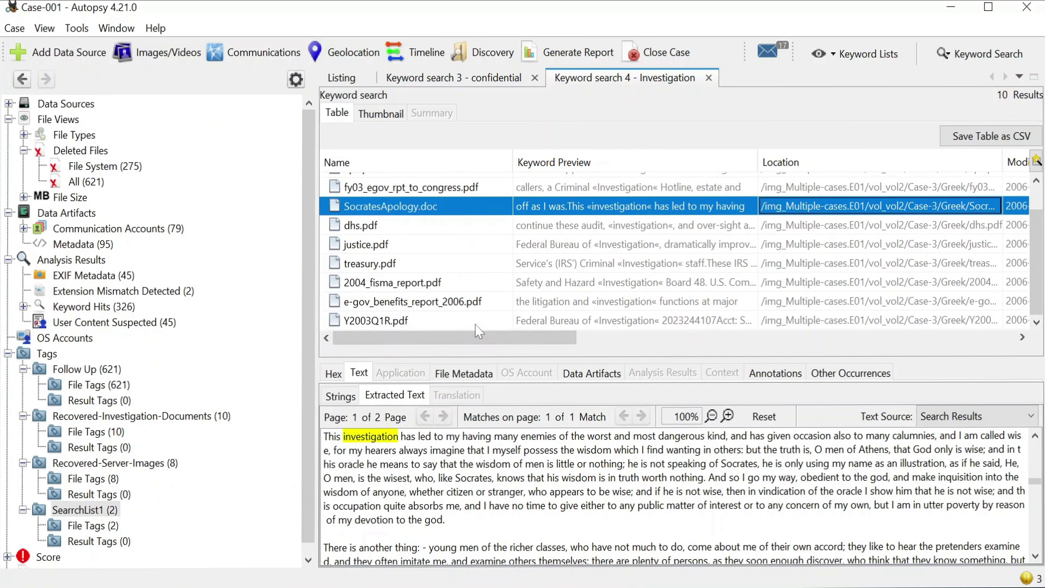
pyautogui.click(436, 249)
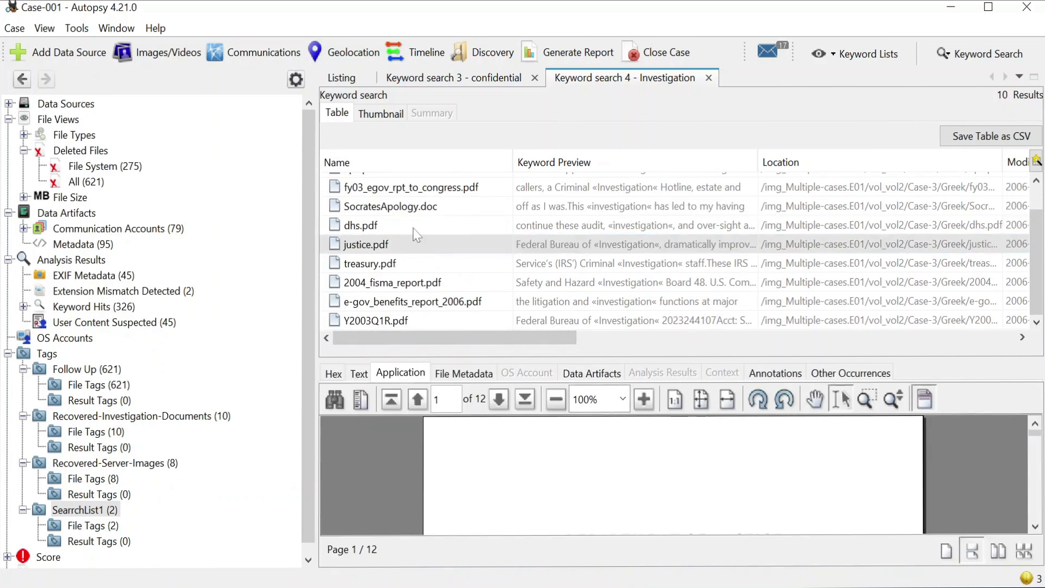
pyautogui.moveTo(417, 229); pyautogui.dragTo(435, 191)
pyautogui.moveTo(1038, 256)
pyautogui.mouseDown()
pyautogui.moveTo(1038, 232)
pyautogui.moveTo(1041, 239)
pyautogui.mouseUp()
pyautogui.keyDown('ctrl'); pyautogui.click(984, 204); pyautogui.keyUp('ctrl')
pyautogui.keyDown('ctrl'); pyautogui.click(972, 184); pyautogui.keyUp('ctrl')
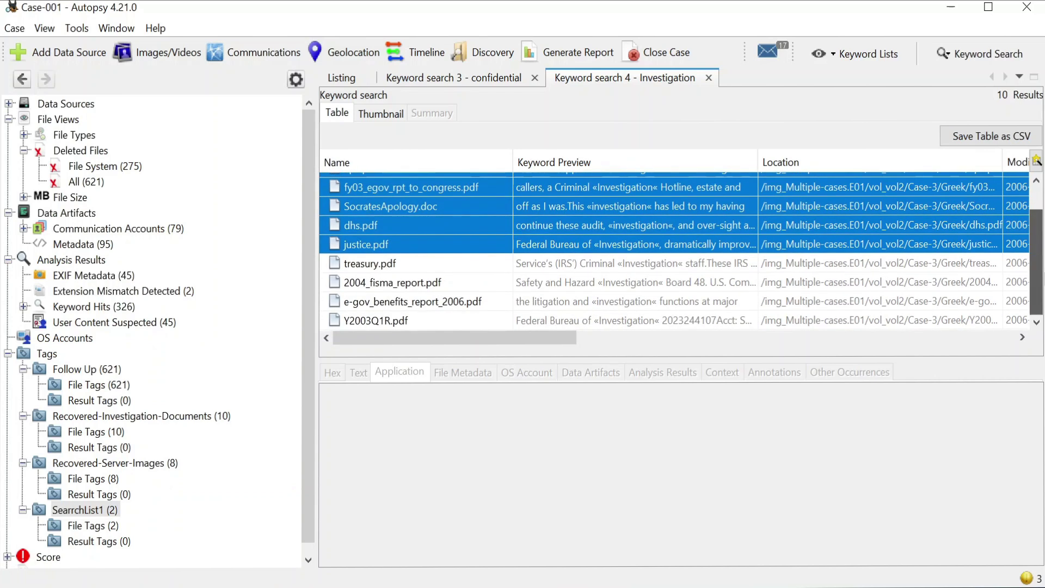
pyautogui.keyDown('ctrl'); pyautogui.click(974, 263); pyautogui.keyUp('ctrl')
pyautogui.keyDown('ctrl'); pyautogui.click(972, 282); pyautogui.keyUp('ctrl')
pyautogui.keyDown('ctrl'); pyautogui.click(969, 301); pyautogui.keyUp('ctrl')
pyautogui.keyDown('ctrl'); pyautogui.click(967, 321); pyautogui.keyUp('ctrl')
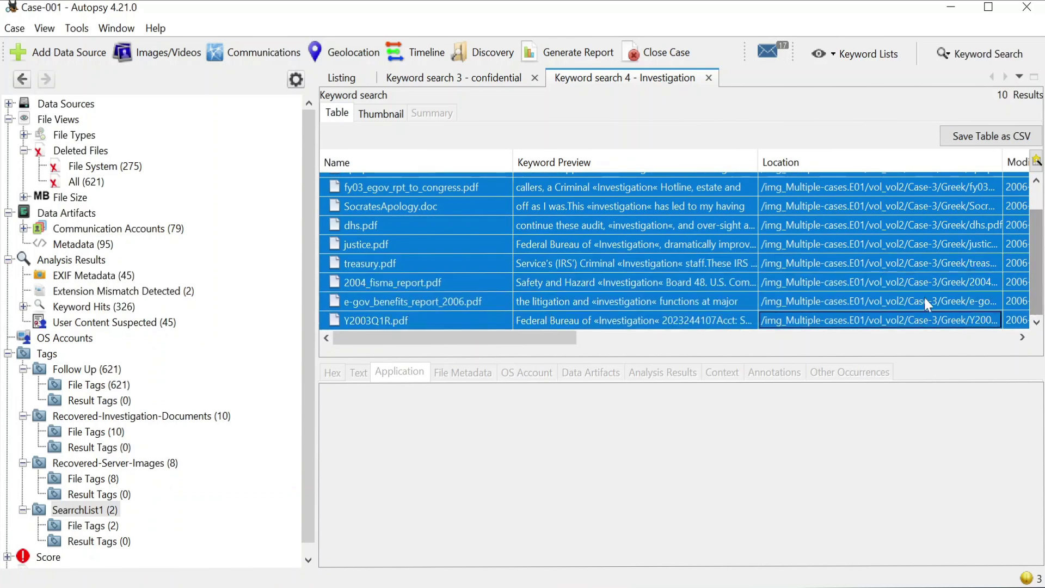
pyautogui.rightClick(430, 224)
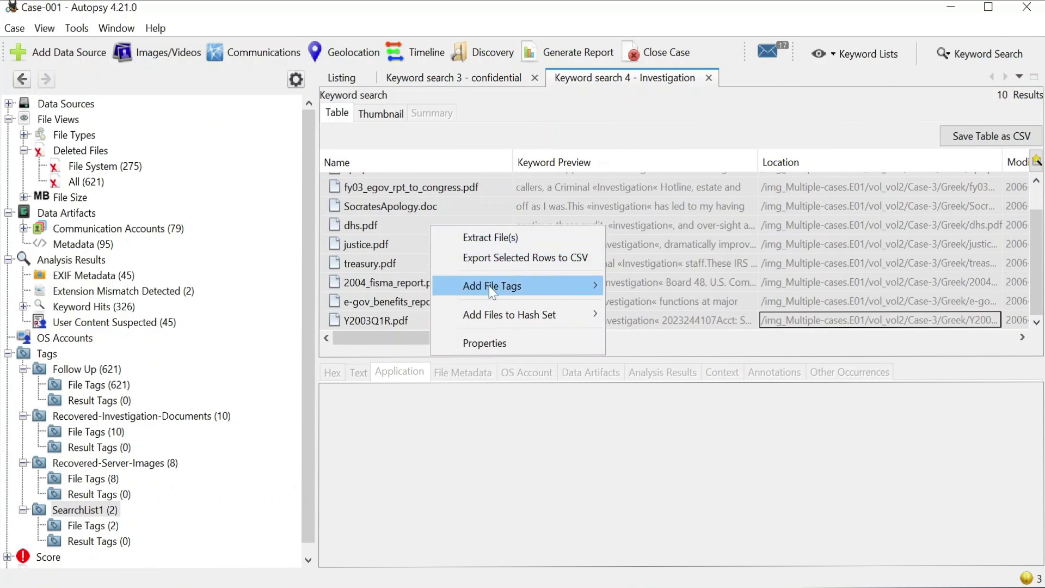
pyautogui.moveTo(517, 286)
pyautogui.click(717, 524)
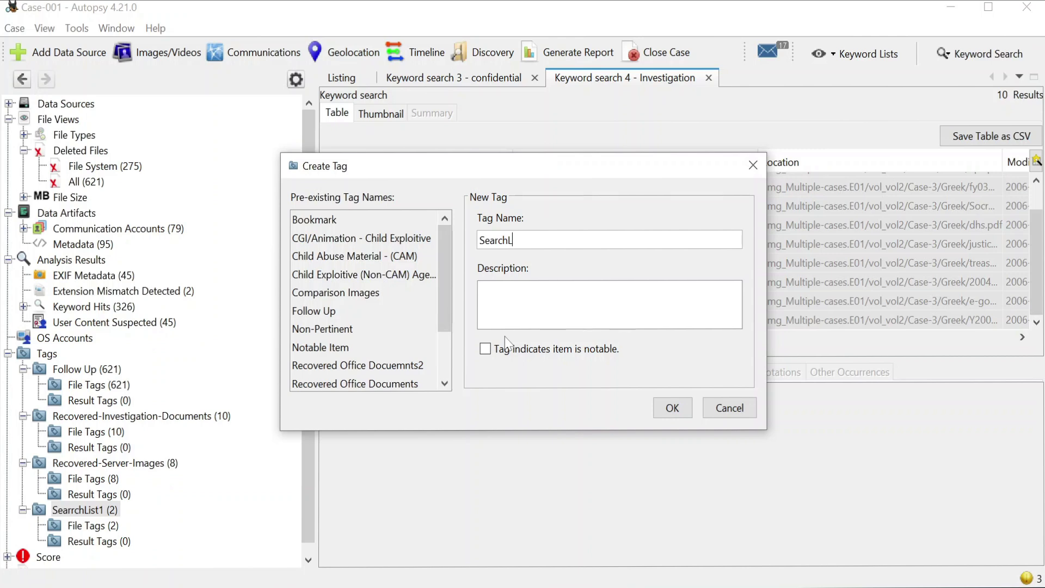
pyautogui.click(674, 406)
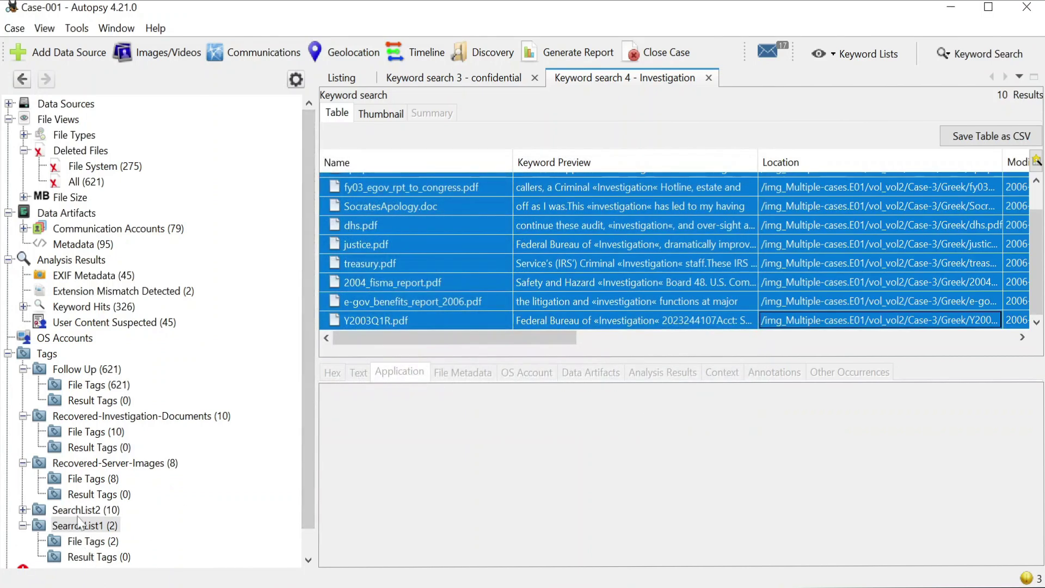
# Expand the SearchList2 tag in the tree and review its tagged files
pyautogui.click(77, 511)
pyautogui.click(23, 510)
pyautogui.click(73, 527)
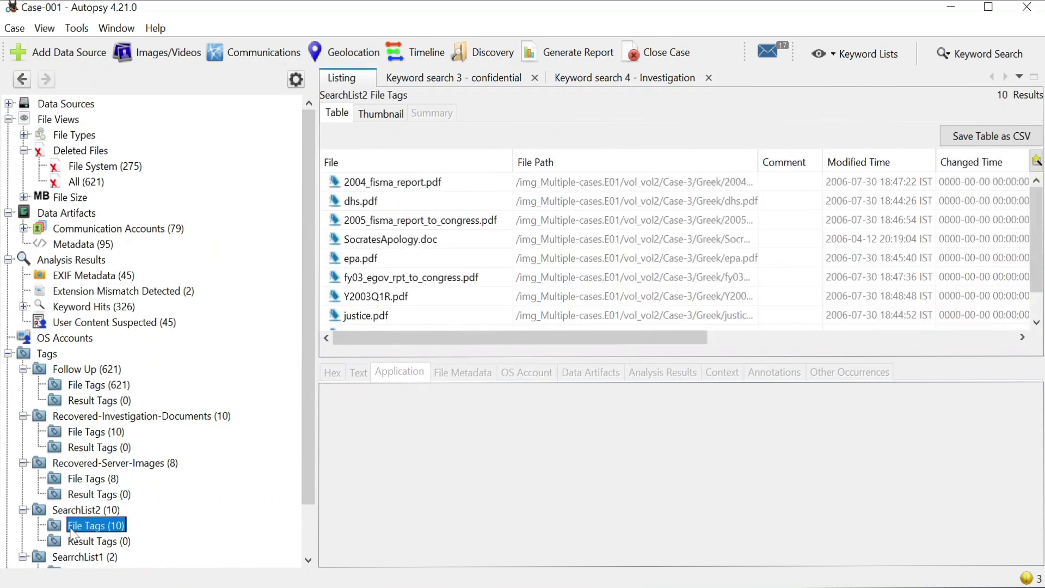
pyautogui.click(76, 511)
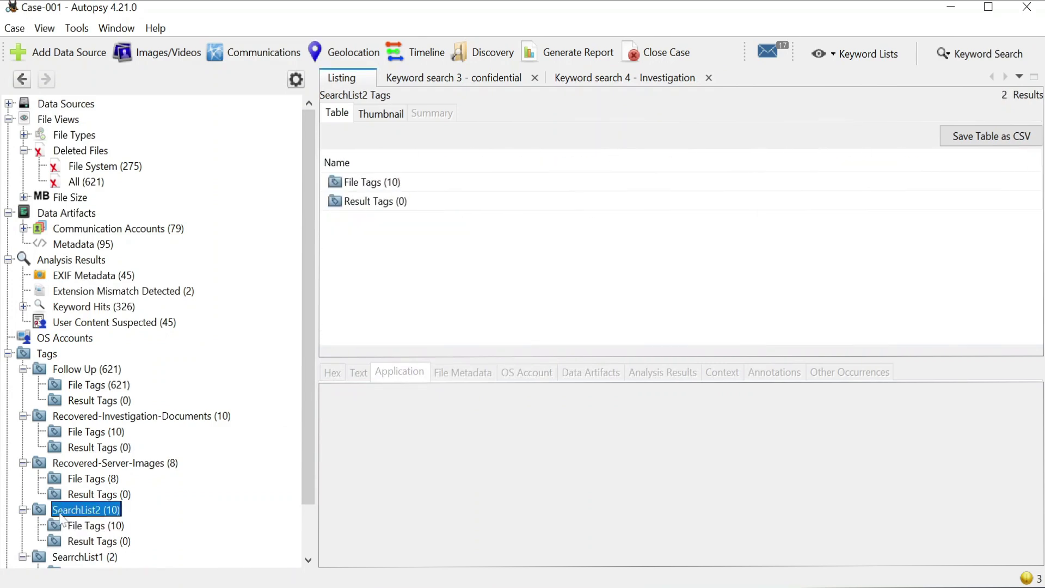
# Generate an HTML report for Multiple-cases.E01 limited to the specific tagged results SearrchList1 and SearchList2
pyautogui.click(573, 61)
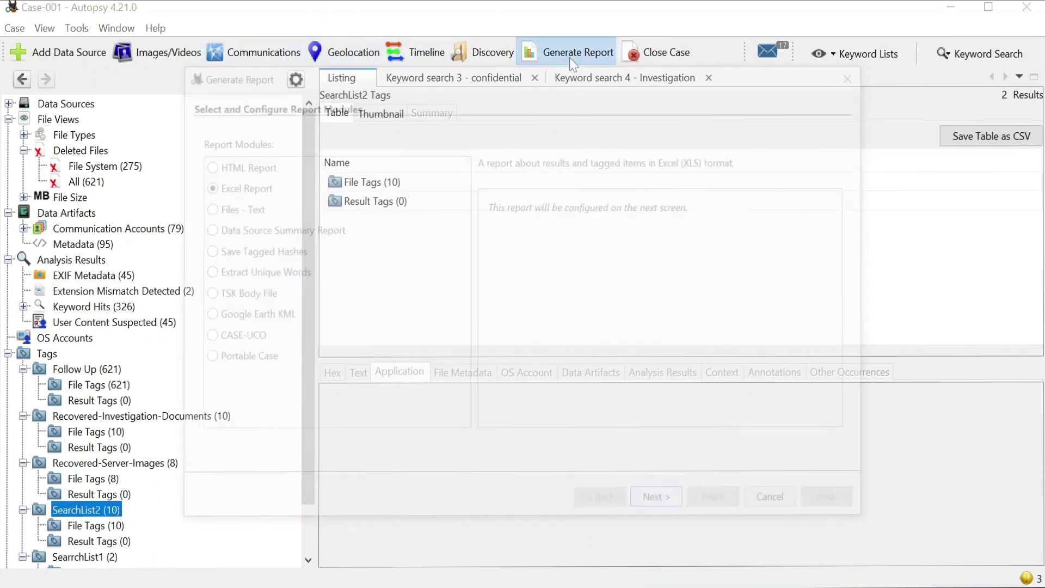
pyautogui.click(203, 163)
pyautogui.click(668, 508)
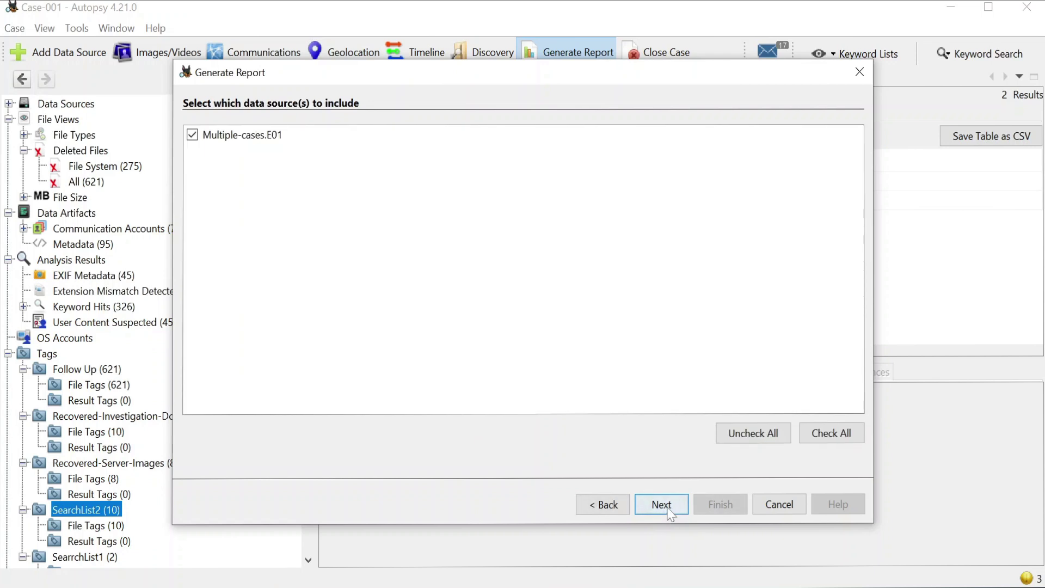
pyautogui.click(661, 505)
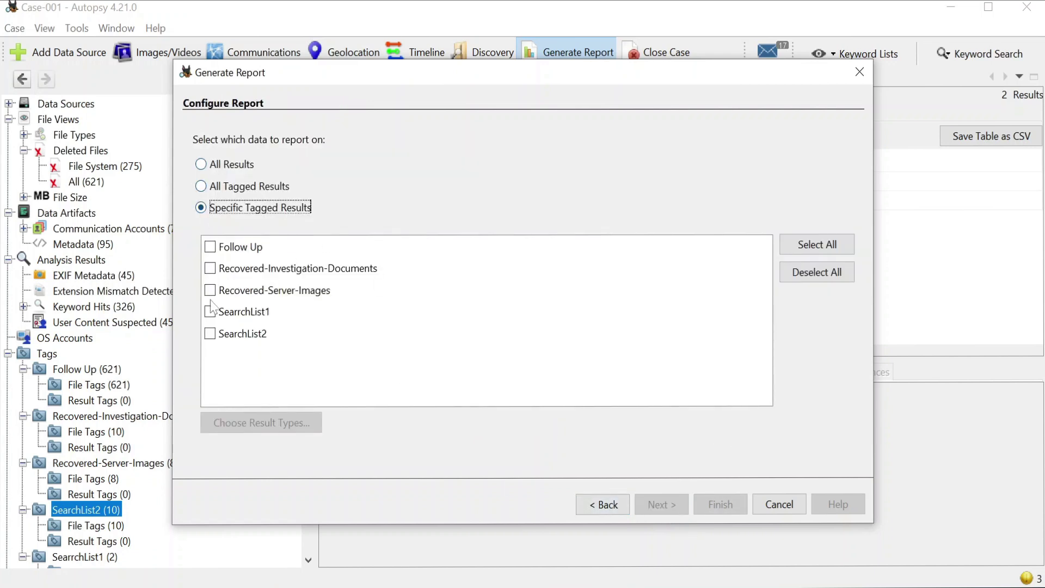
pyautogui.click(210, 312)
pyautogui.click(210, 333)
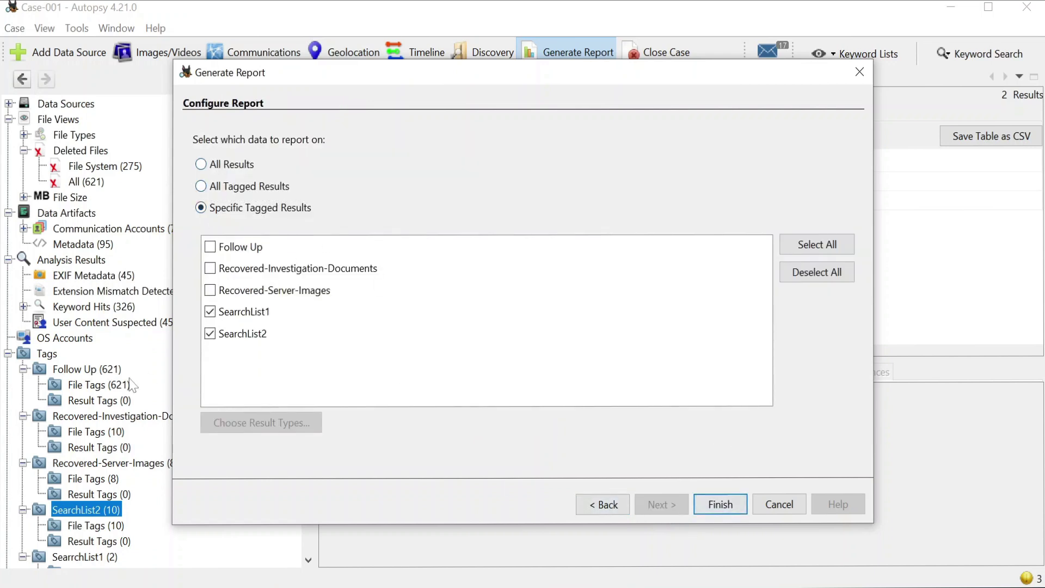
pyautogui.click(717, 505)
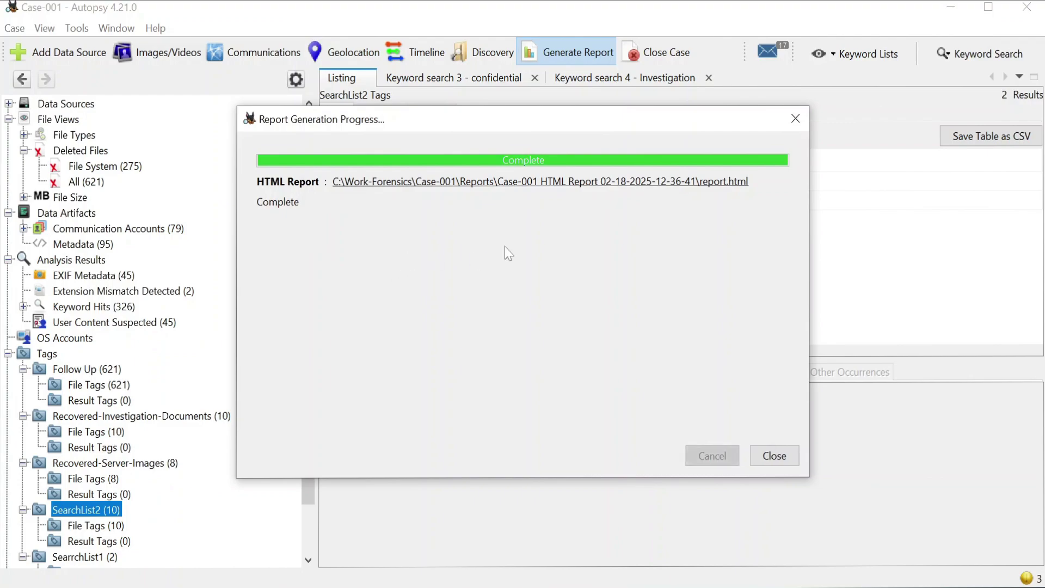
# Open the generated HTML report in the browser, list its tagged files and view fy03_egov_rpt_to_congress.pdf under SearrchList1
pyautogui.click(537, 182)
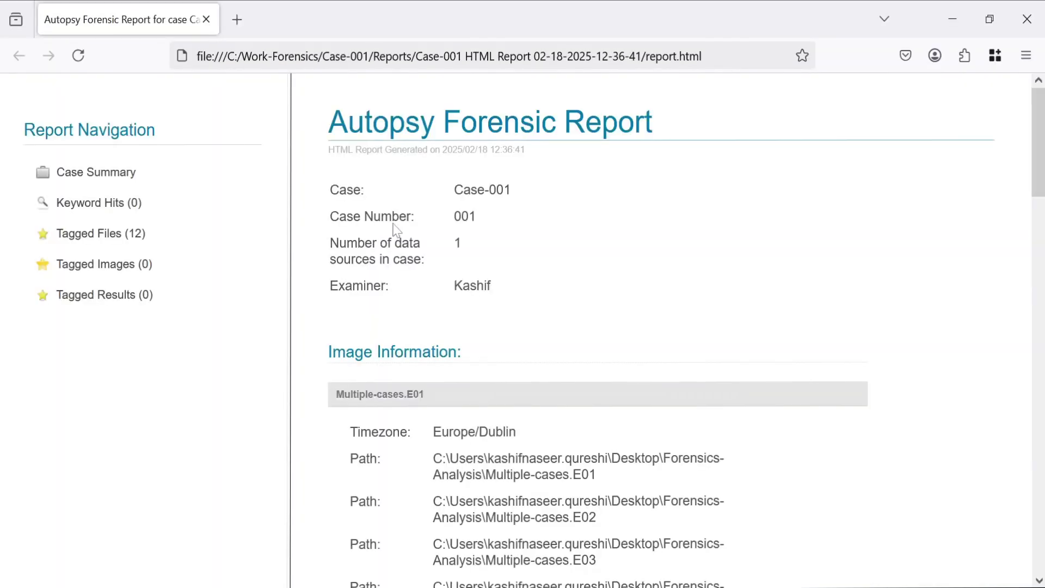
pyautogui.click(100, 233)
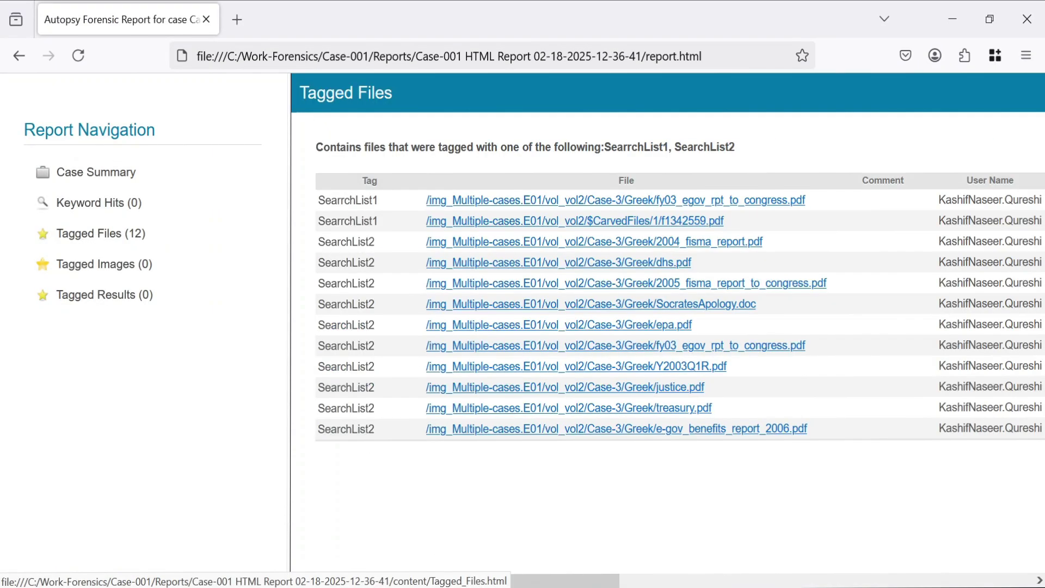
pyautogui.click(467, 201)
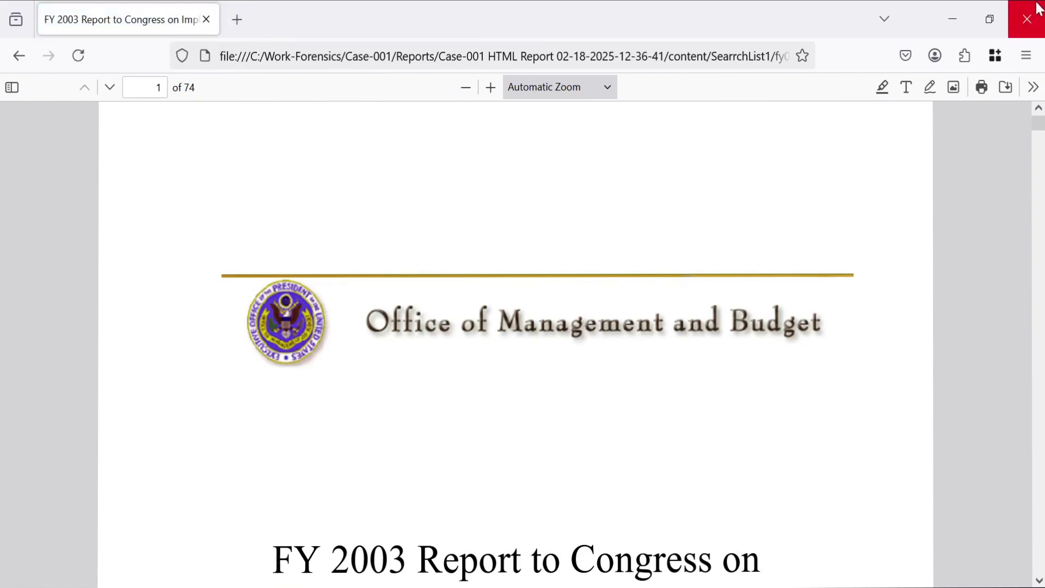
# Close the previous report and generate another HTML report for Multiple-cases.E01 covering all results
pyautogui.click(1027, 19)
pyautogui.click(774, 456)
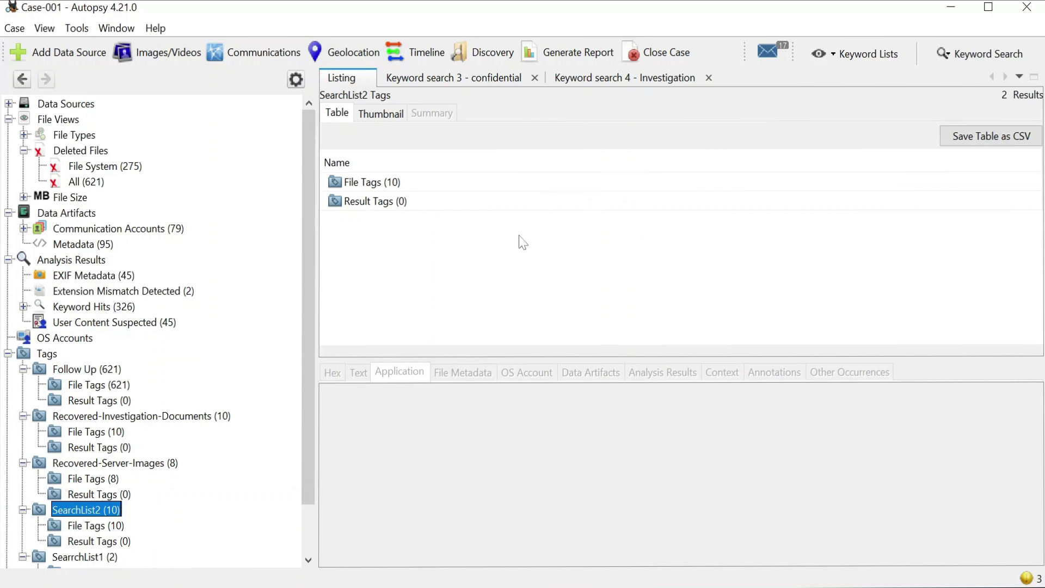
pyautogui.click(568, 53)
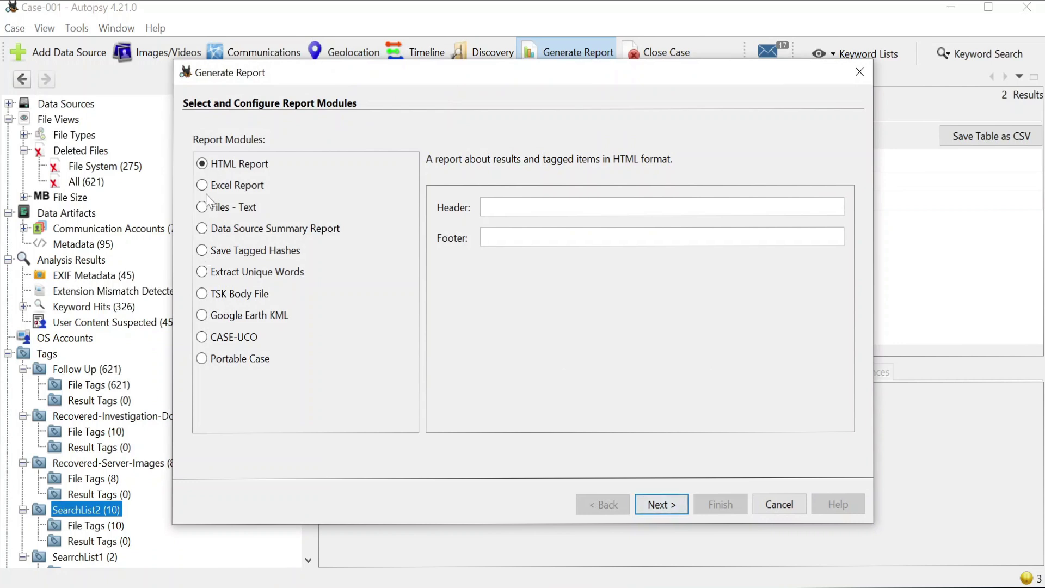
pyautogui.click(669, 505)
pyautogui.click(660, 504)
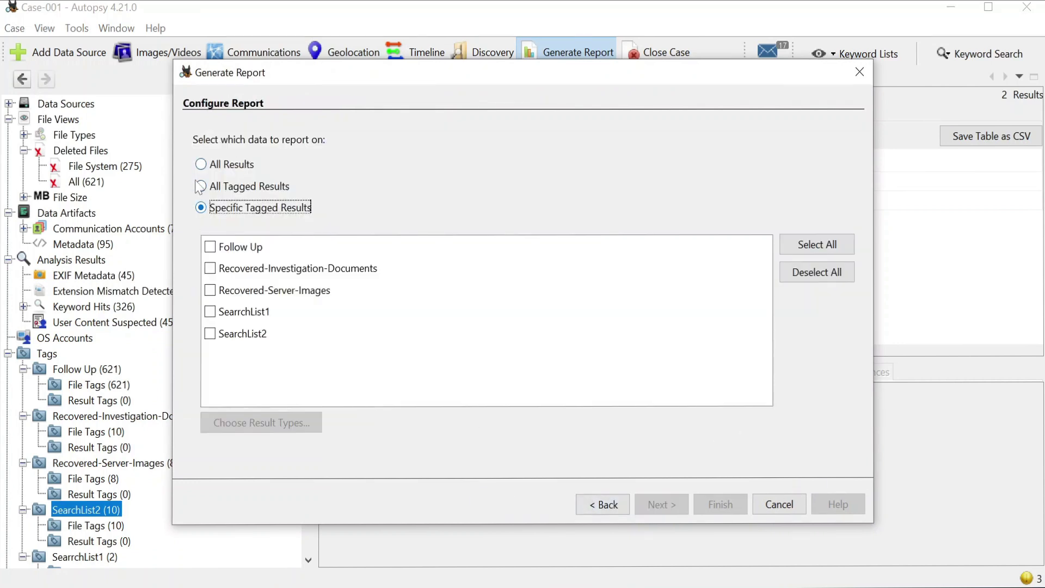
pyautogui.click(200, 164)
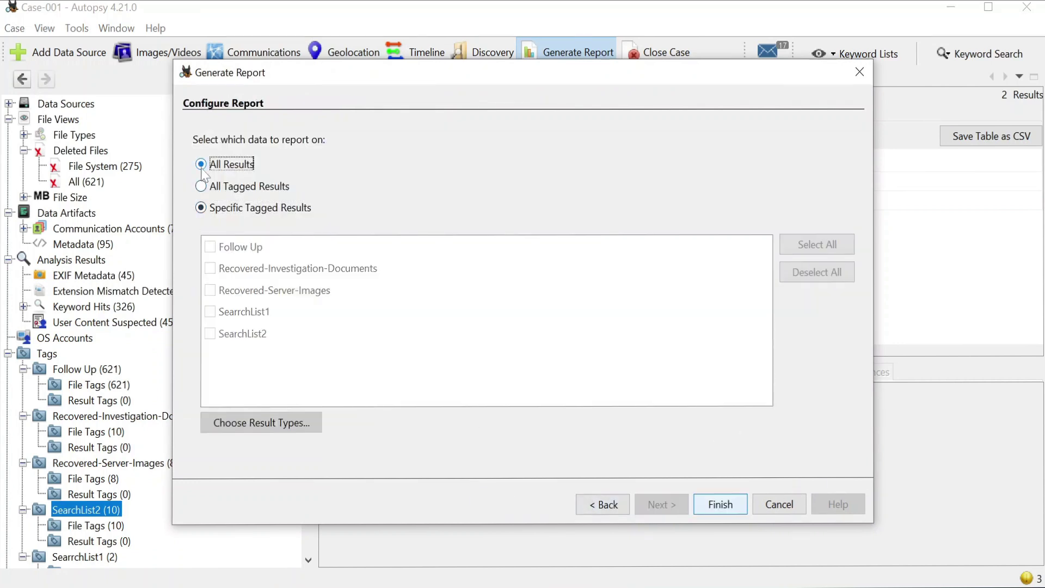
pyautogui.click(720, 504)
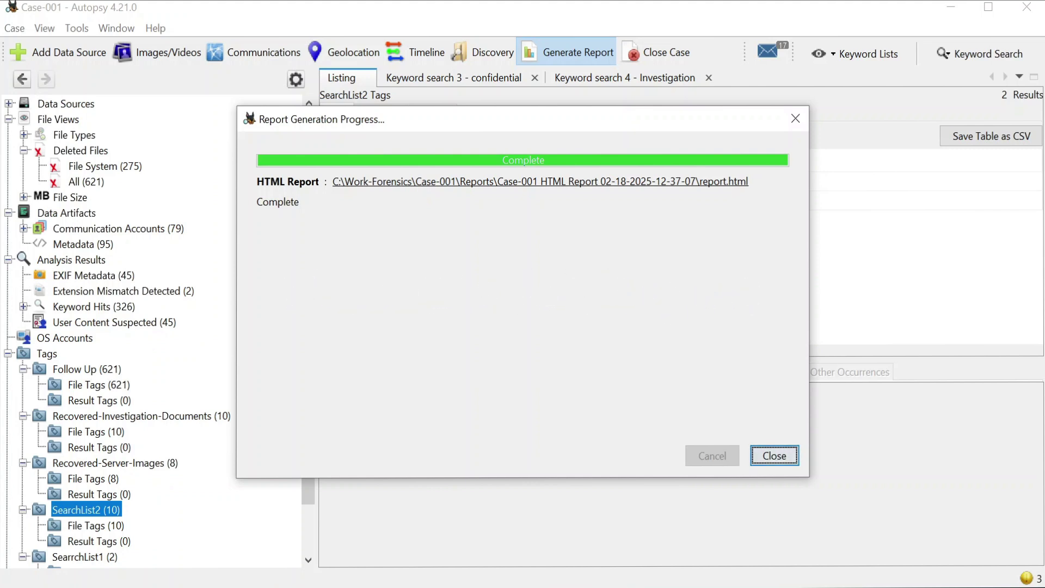
# Open the generated report in the browser, review its sections from credit card accounts through user content suspected, and close it
pyautogui.click(517, 183)
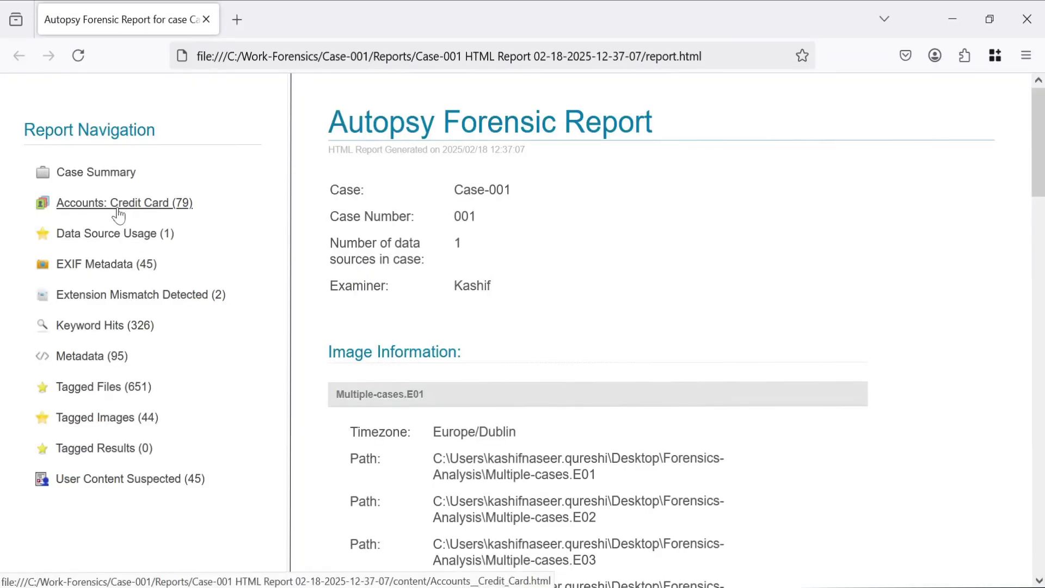
pyautogui.click(119, 215)
pyautogui.click(121, 238)
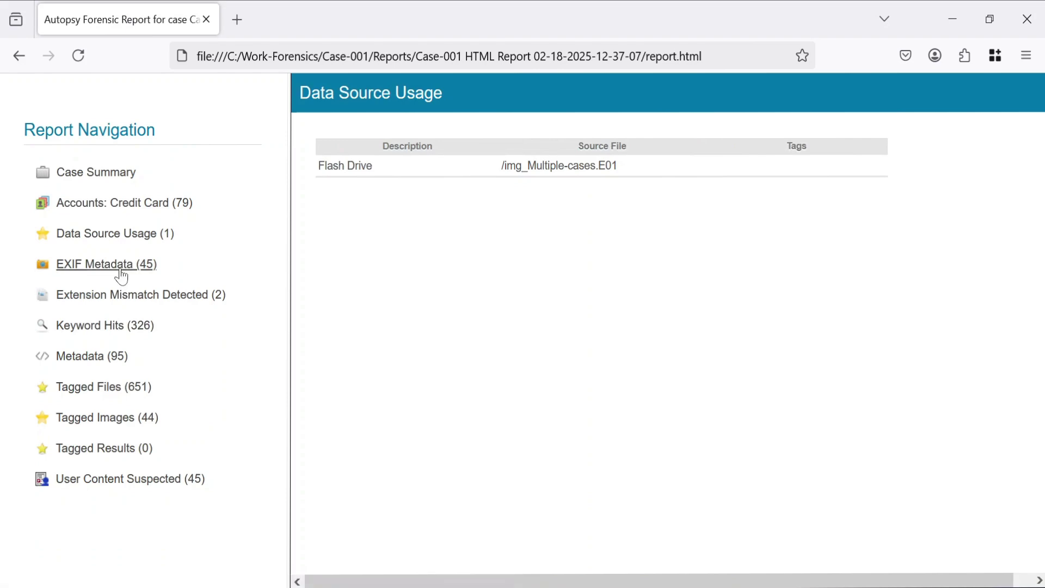
pyautogui.click(136, 272)
pyautogui.click(85, 327)
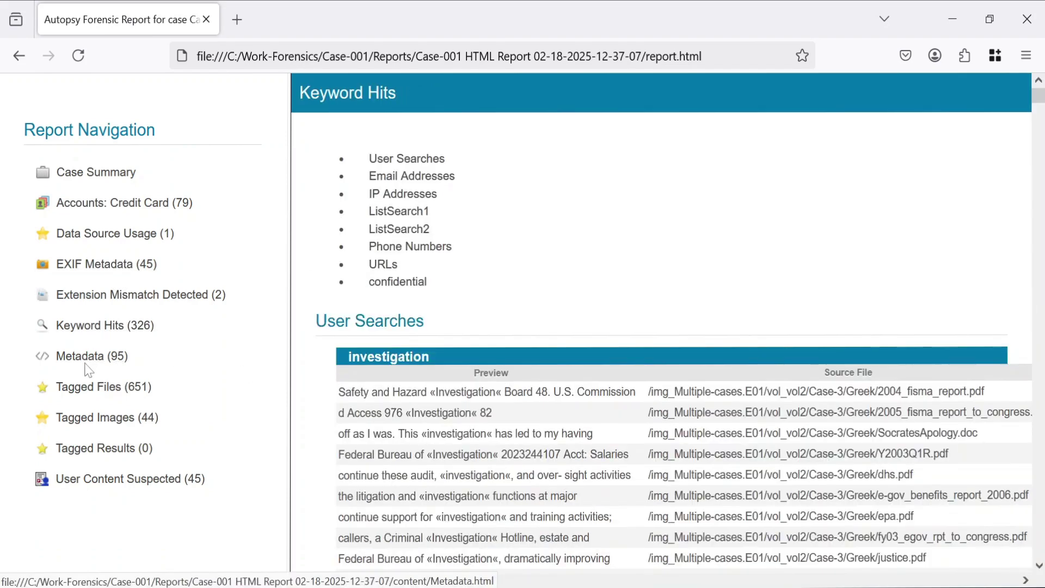
pyautogui.click(82, 357)
pyautogui.click(91, 392)
pyautogui.click(115, 422)
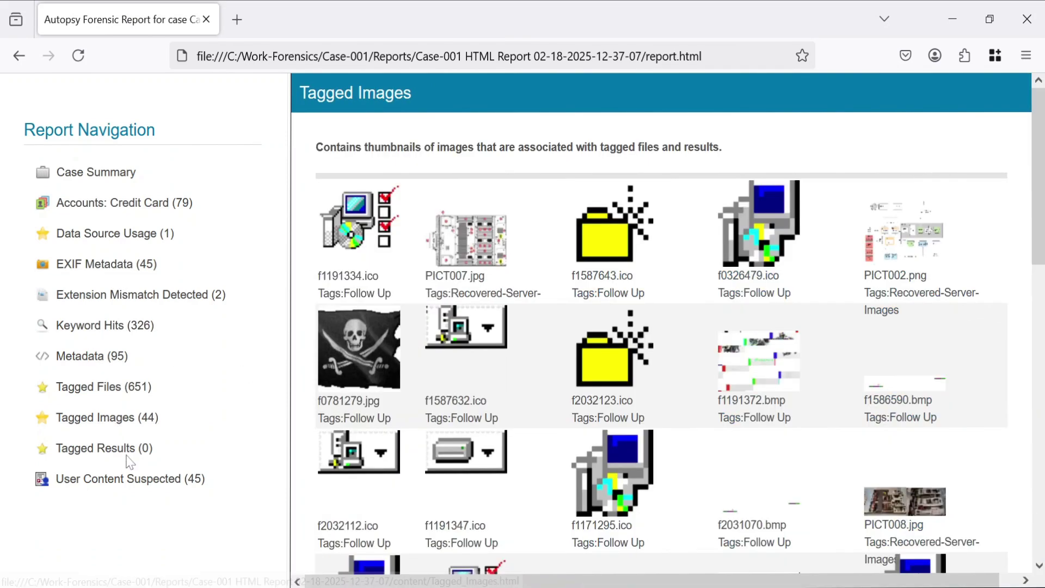
pyautogui.click(138, 482)
pyautogui.click(1027, 19)
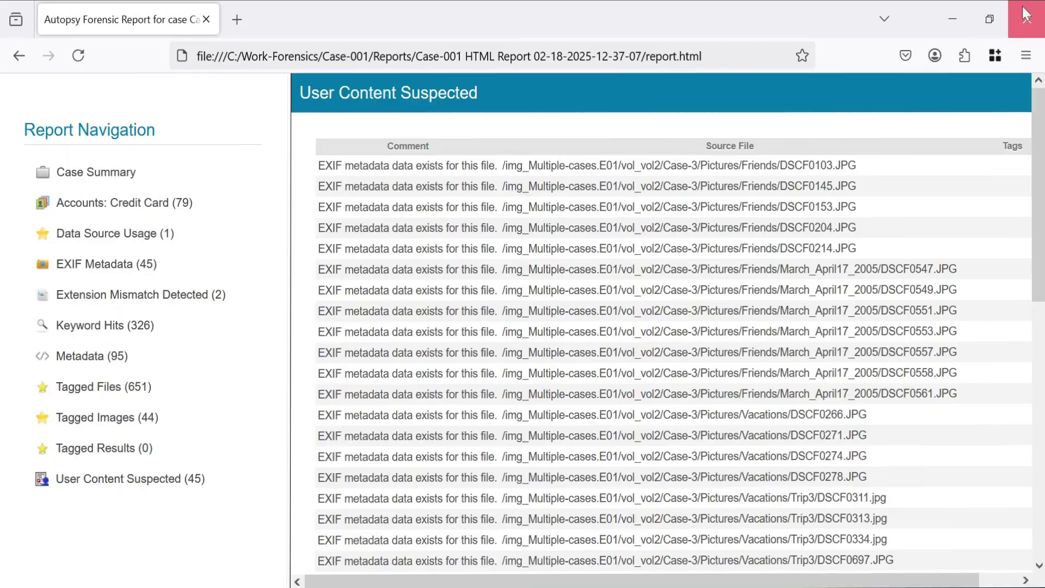
pyautogui.click(773, 456)
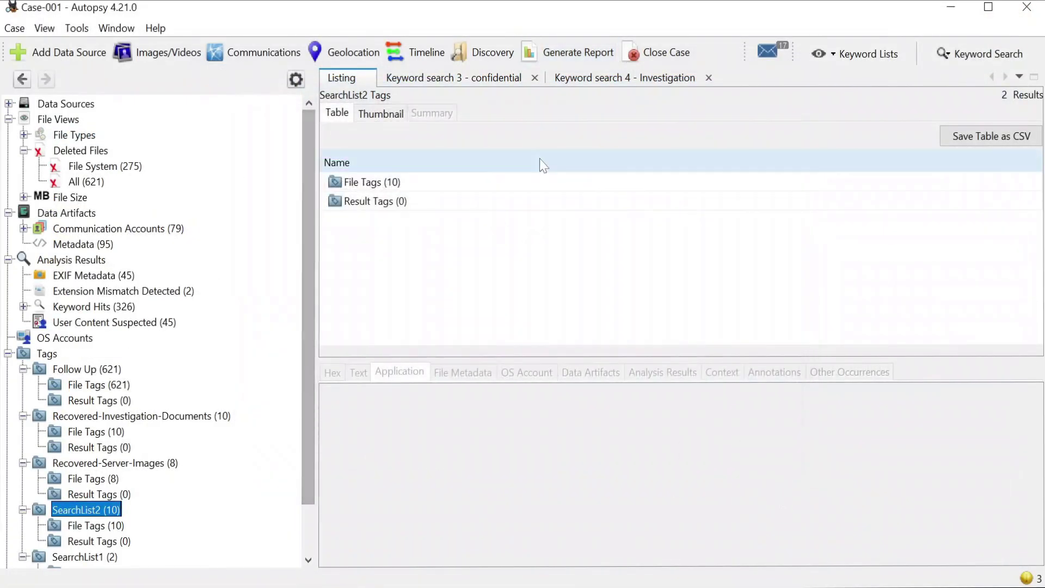
# Close Case-001 and dismiss the Welcome window
pyautogui.click(660, 53)
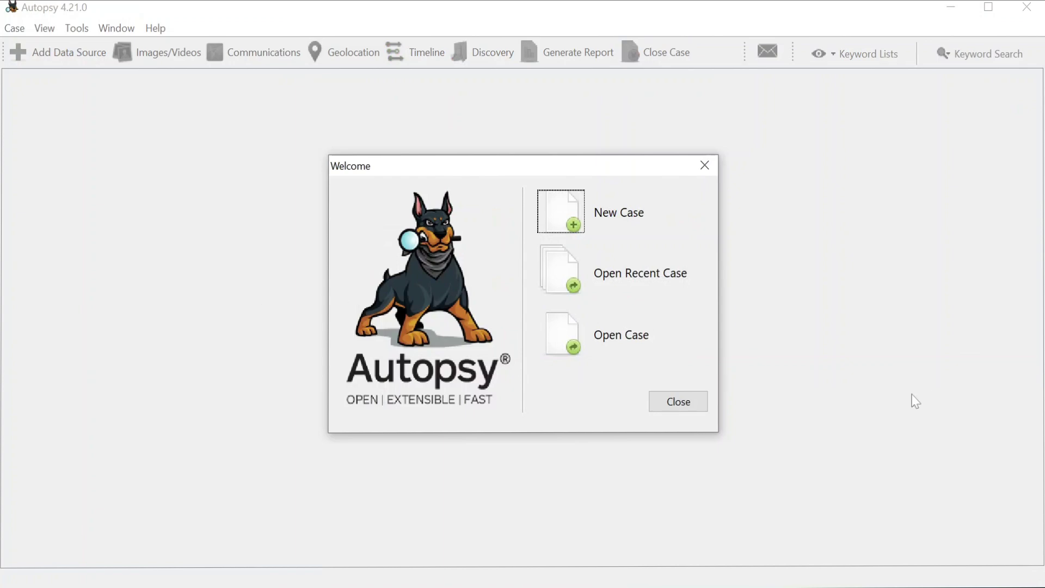
pyautogui.click(704, 165)
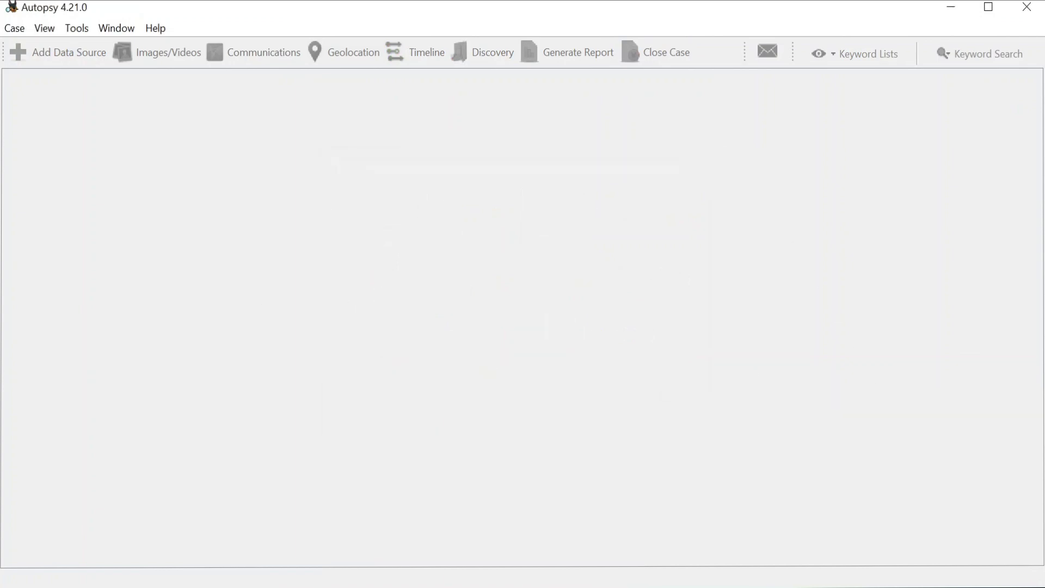